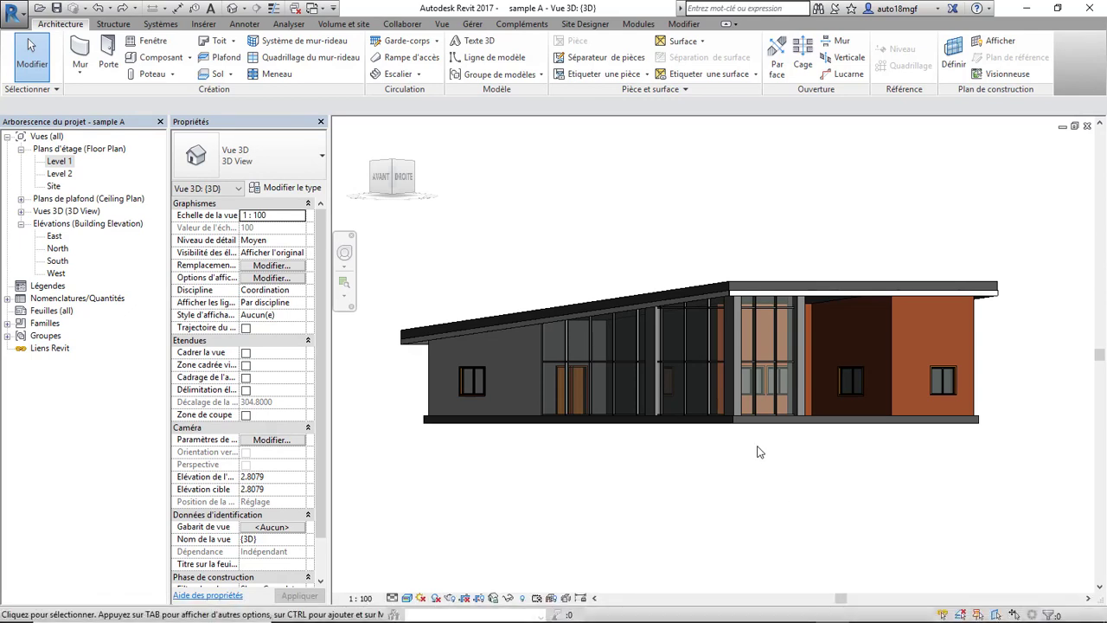
Orbit and zoom the 3D view to see the house from angled and low front viewpoints
scroll(464, 232, down, 1)
mouse_move(449, 232)
shift+middle_down()
mouse_move(519, 224)
mouse_move(594, 233)
mouse_move(637, 268)
mouse_move(642, 305)
shift+middle_up()
scroll(642, 305, up, 1)
scroll(606, 286, up, 1)
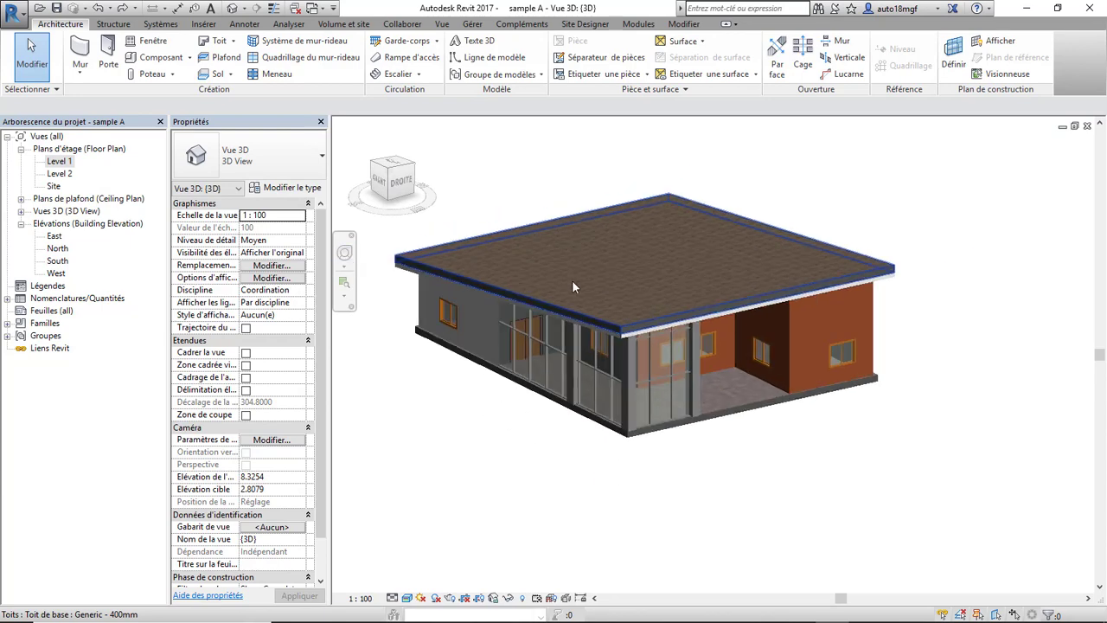
mouse_move(572, 279)
shift+middle_down()
mouse_move(573, 294)
mouse_move(650, 239)
mouse_move(599, 248)
shift+middle_up()
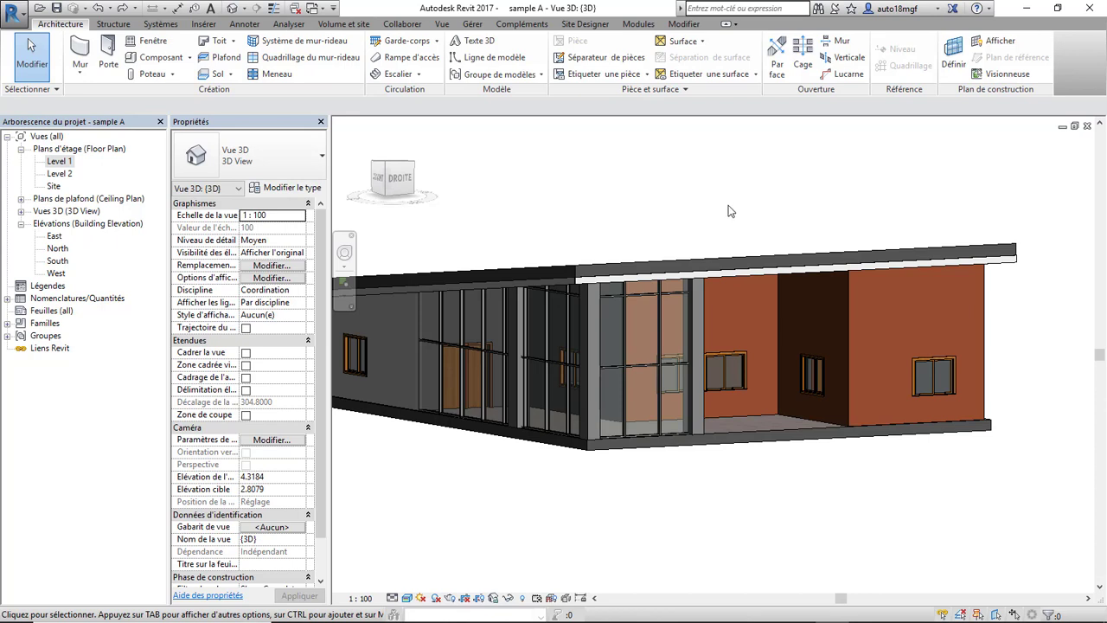
scroll(734, 208, down, 2)
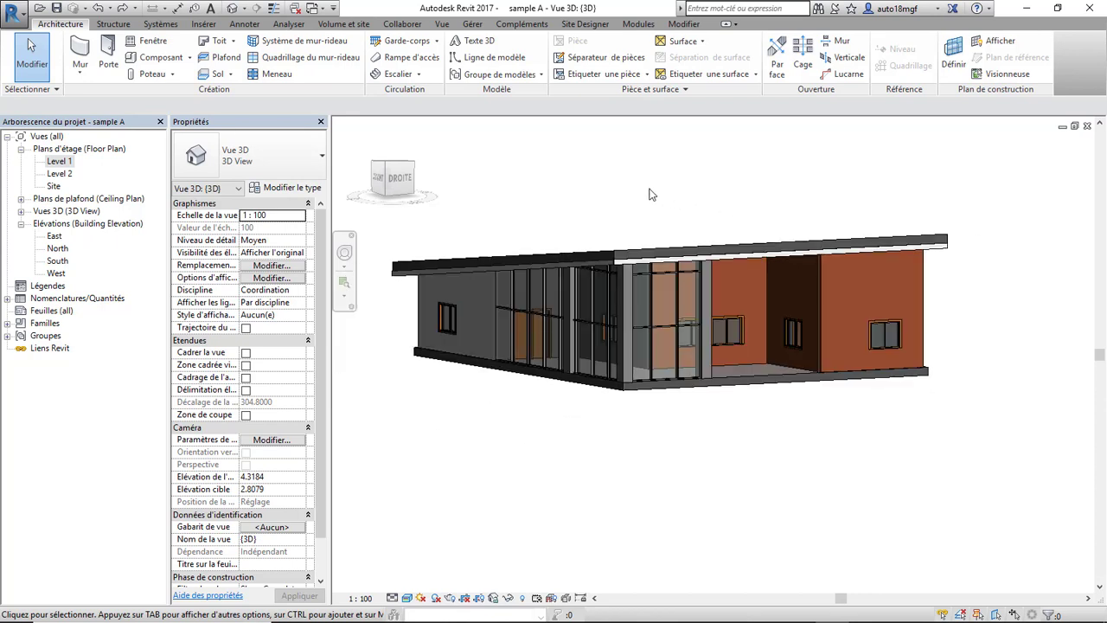
Review the 3D view's Visibility/Graphics overrides (VV), then bring up the Collaborer tab
key(v)
key(v)
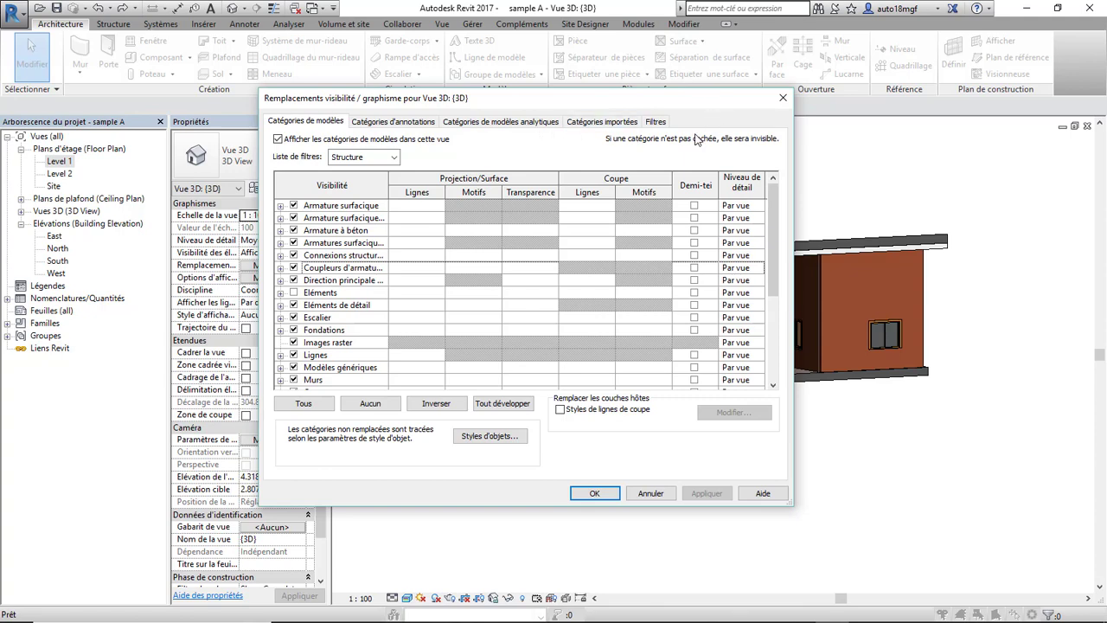
click(785, 102)
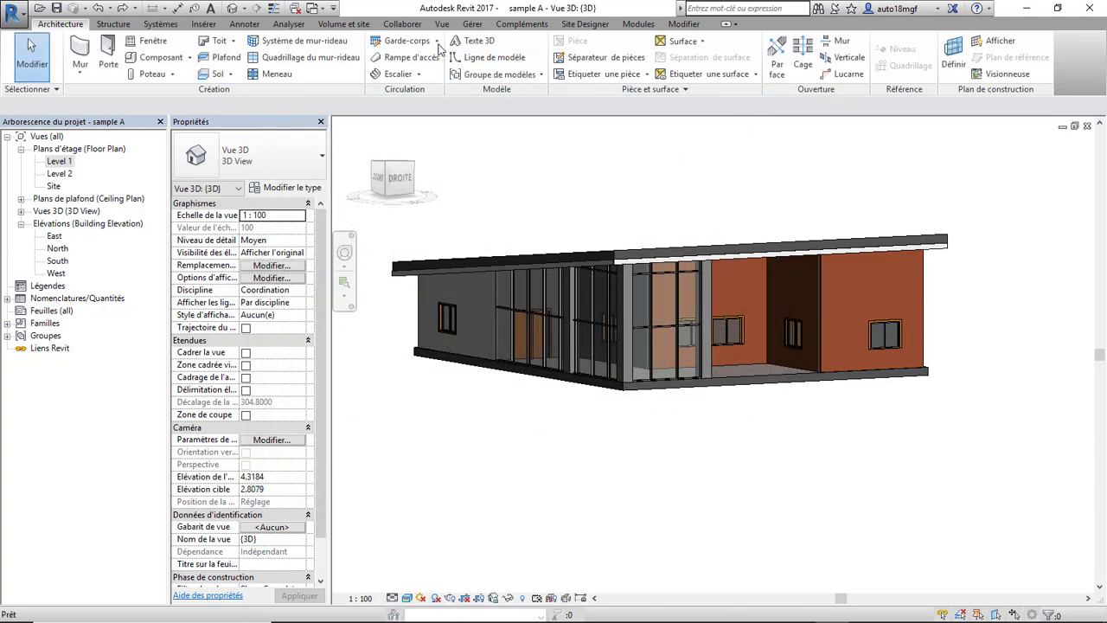
click(402, 24)
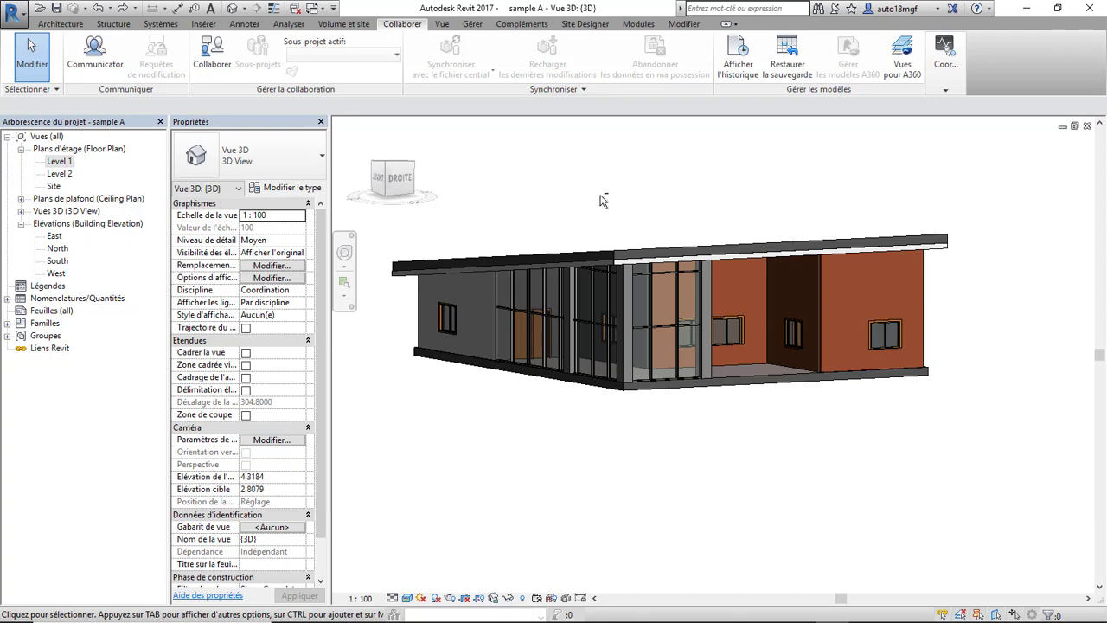
Orbit the house, then start collaboration with 'Collaborate within your network' selected
shift+middle_drag(589, 193, 771, 201)
scroll(679, 206, up, 2)
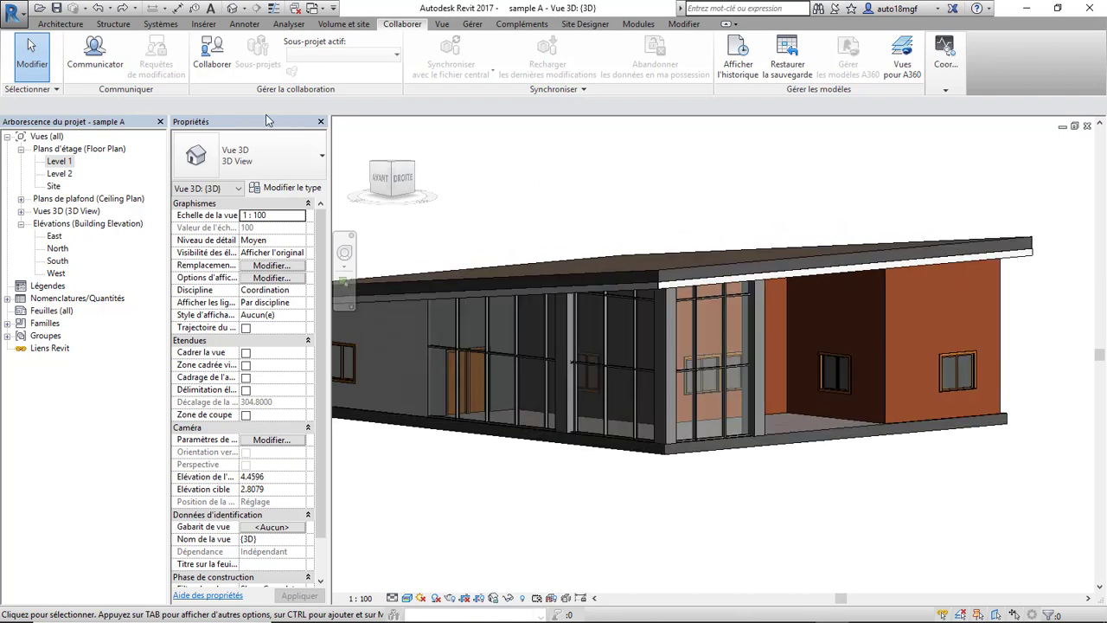
click(231, 77)
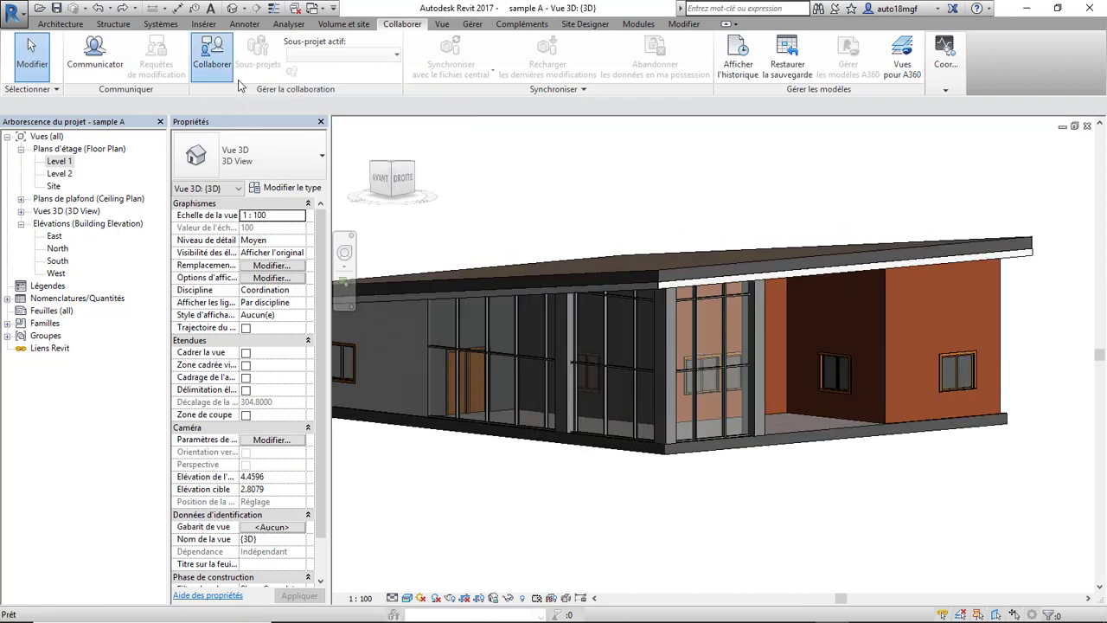
click(236, 80)
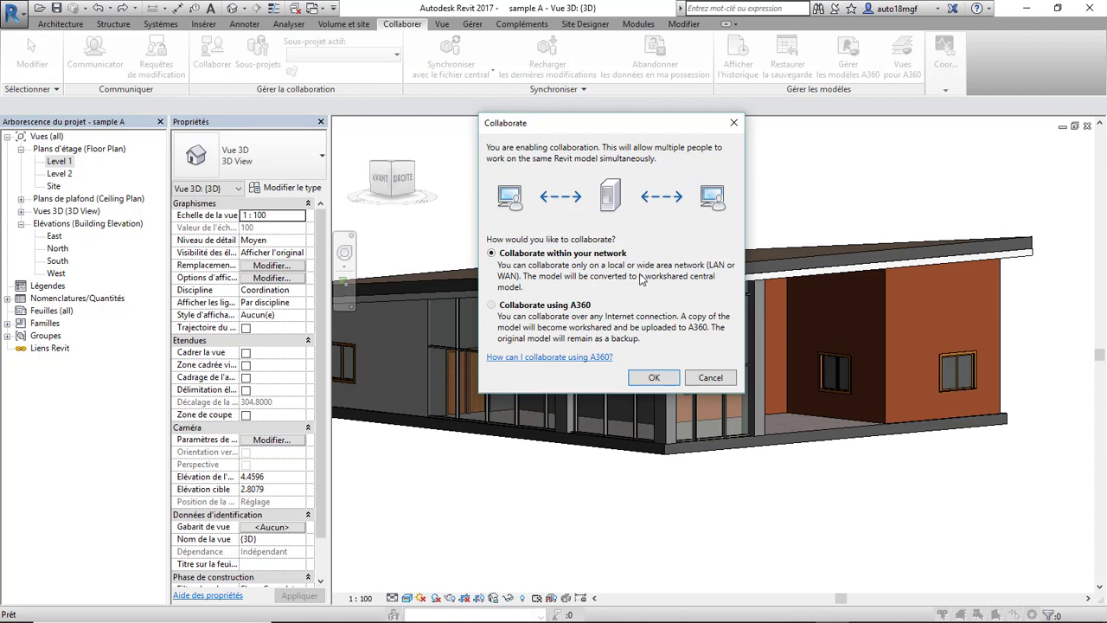
Enable network worksharing with Workset1 as the active workset, then bring up the application menu
click(662, 378)
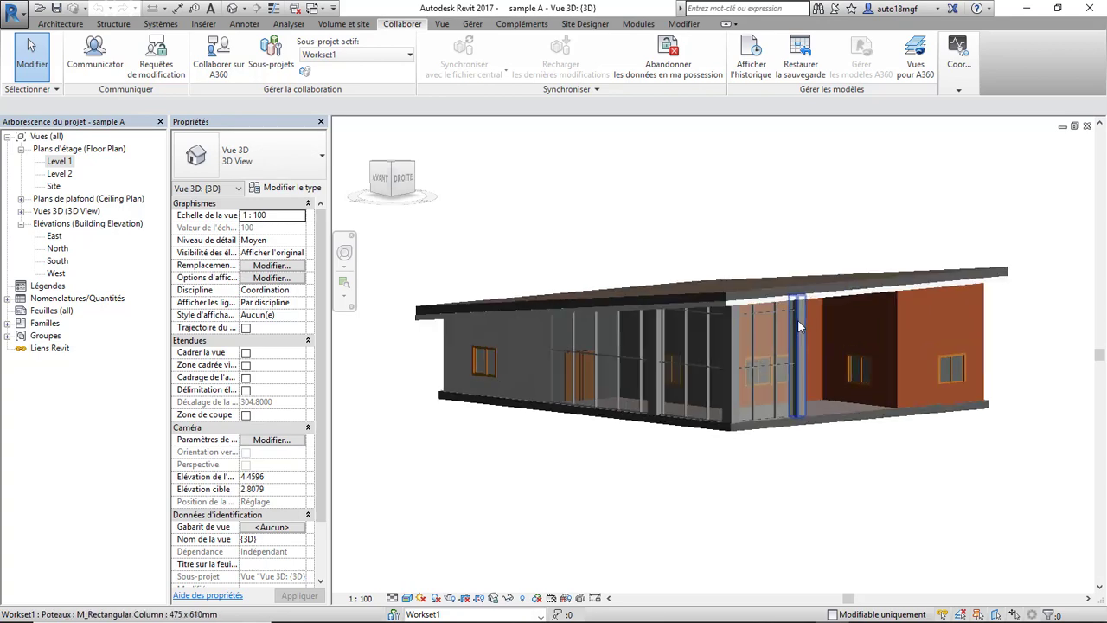
click(275, 53)
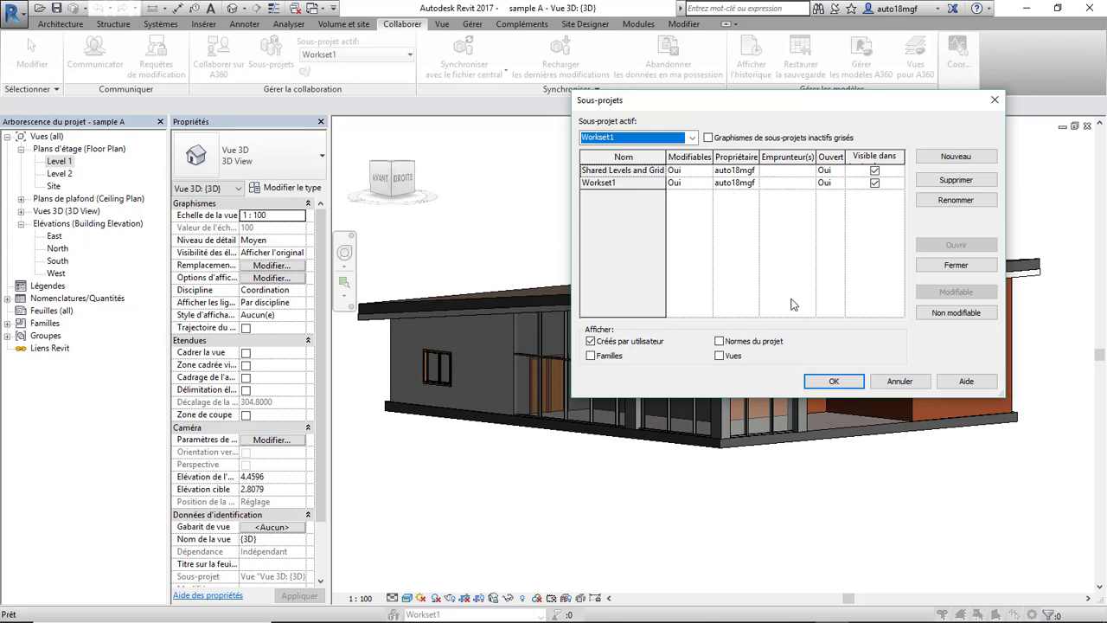
click(829, 382)
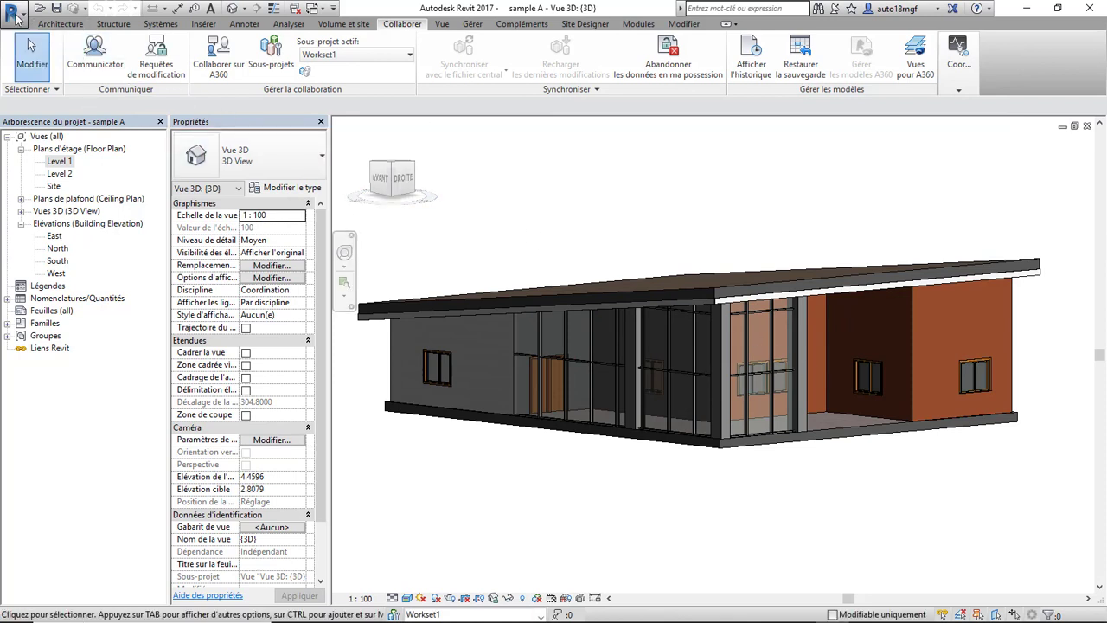
click(15, 16)
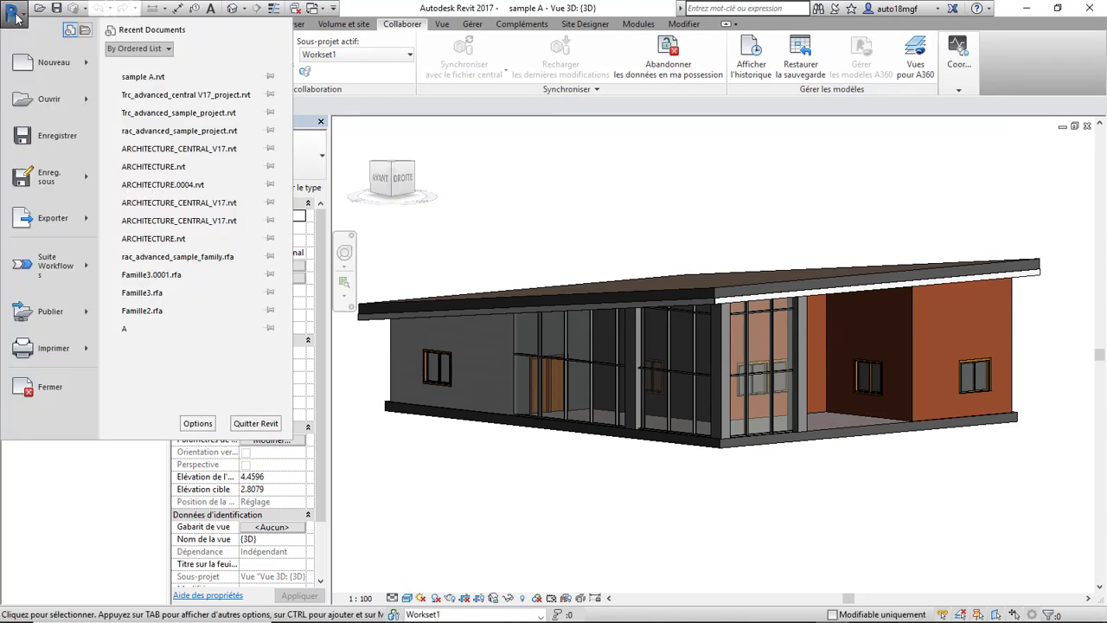
mouse_move(50, 177)
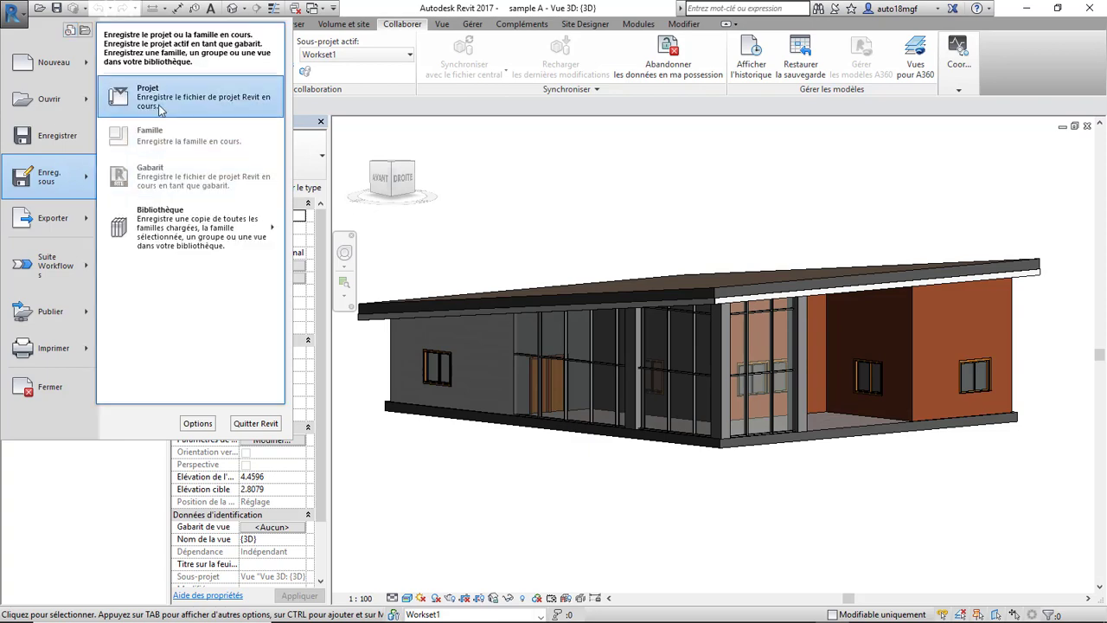
In Save As, create a new folder and three new subfolders inside it
click(160, 109)
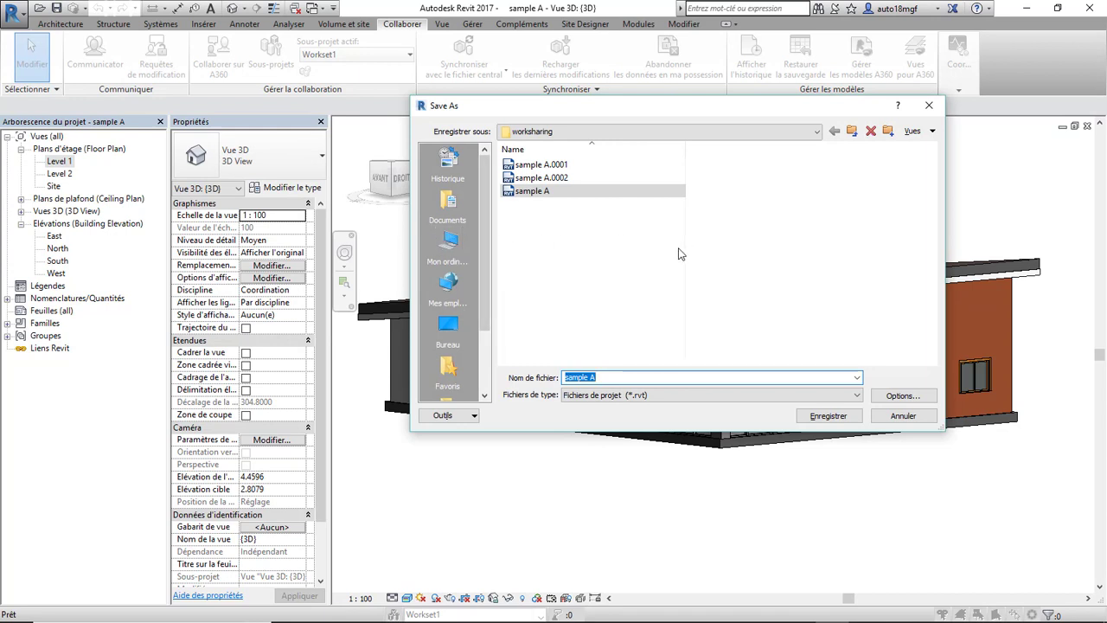
click(888, 132)
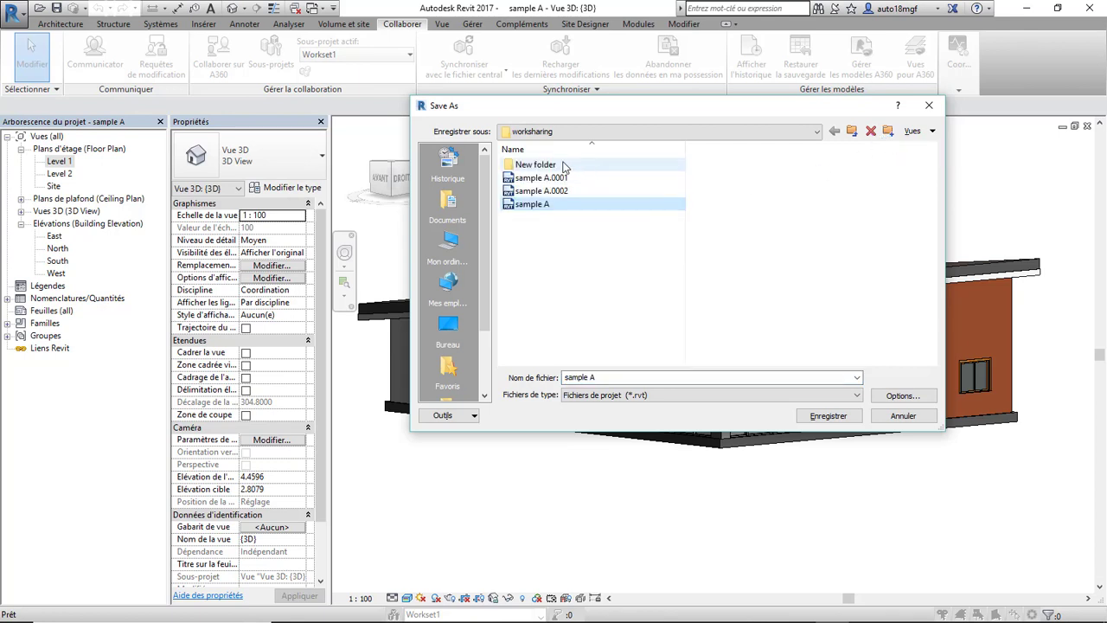
double_click(554, 165)
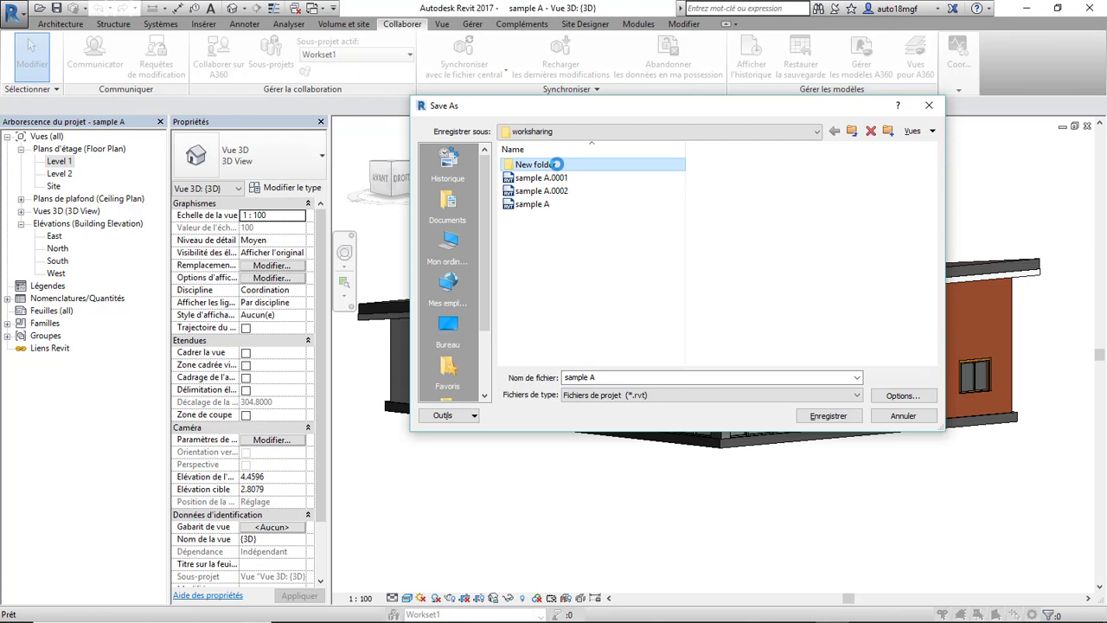
click(888, 132)
click(888, 132)
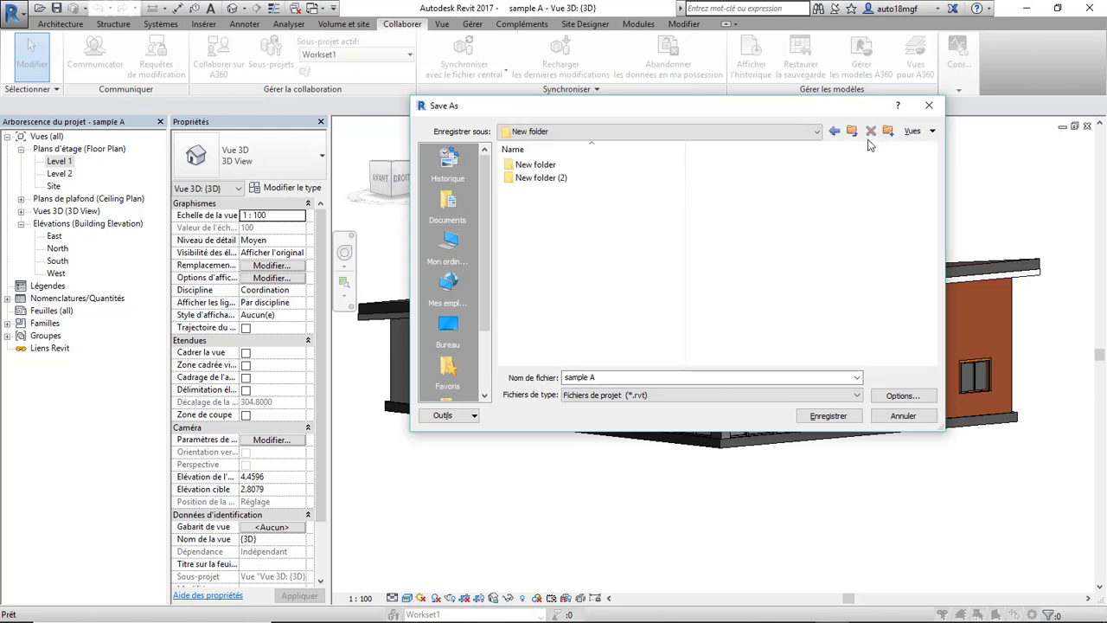
click(889, 133)
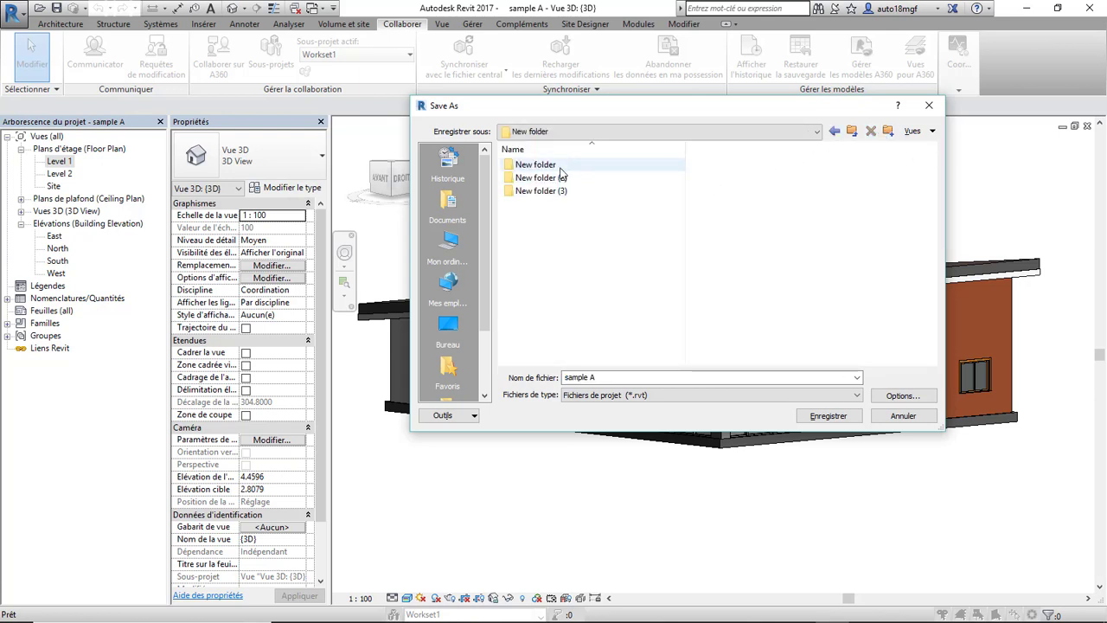
Rename the first two subfolders 'CENTRAL' and 'User A'
click(556, 167)
click(556, 166)
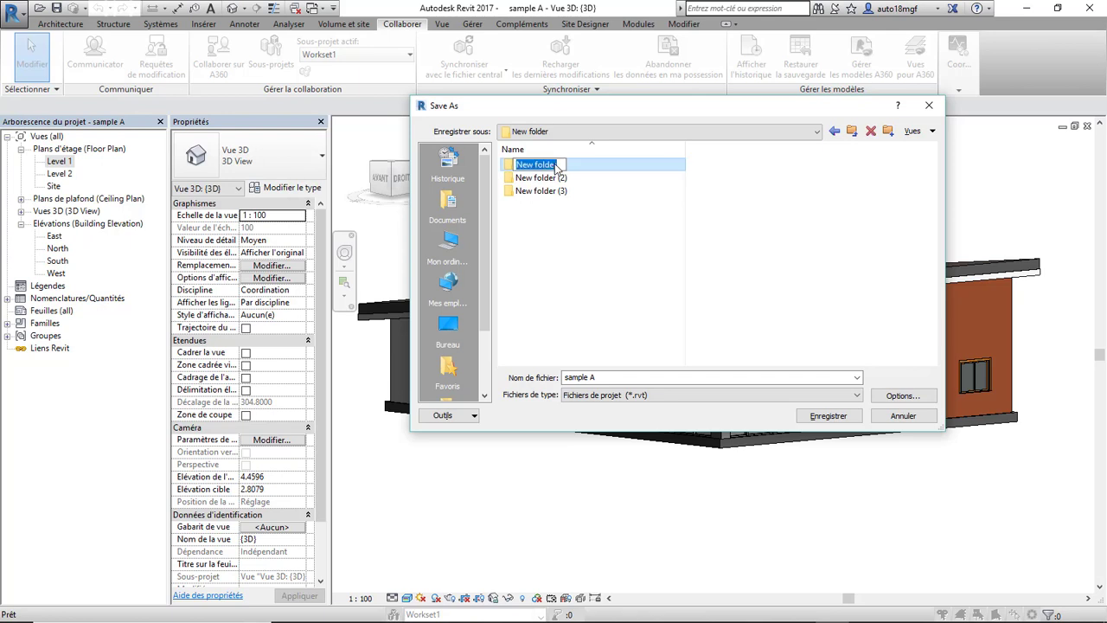
text(CEN)
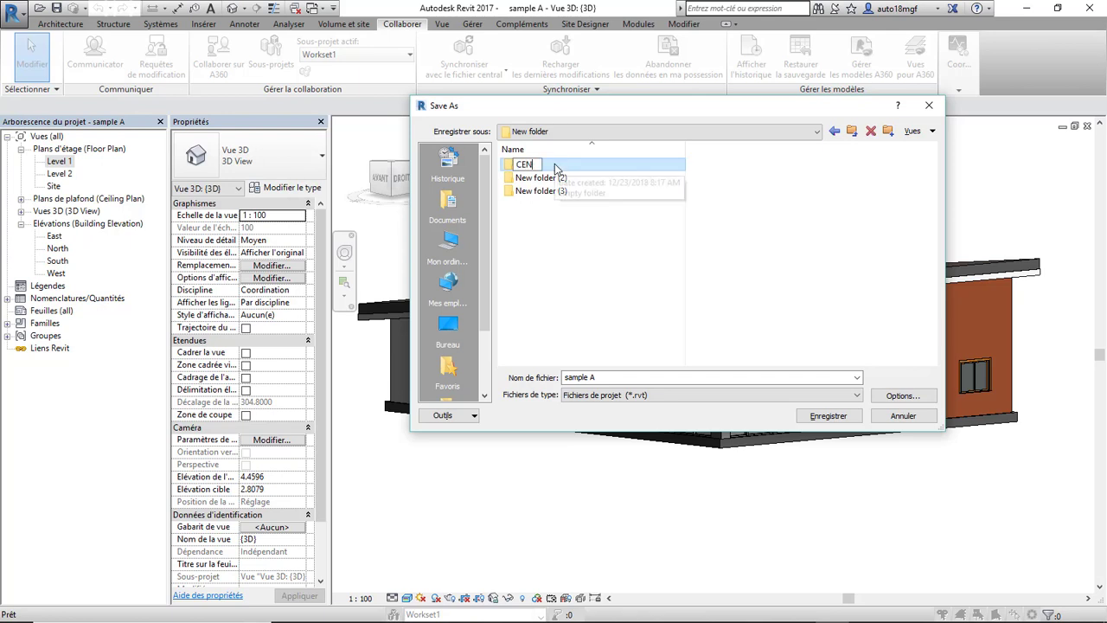
text(TRAL)
key(Return)
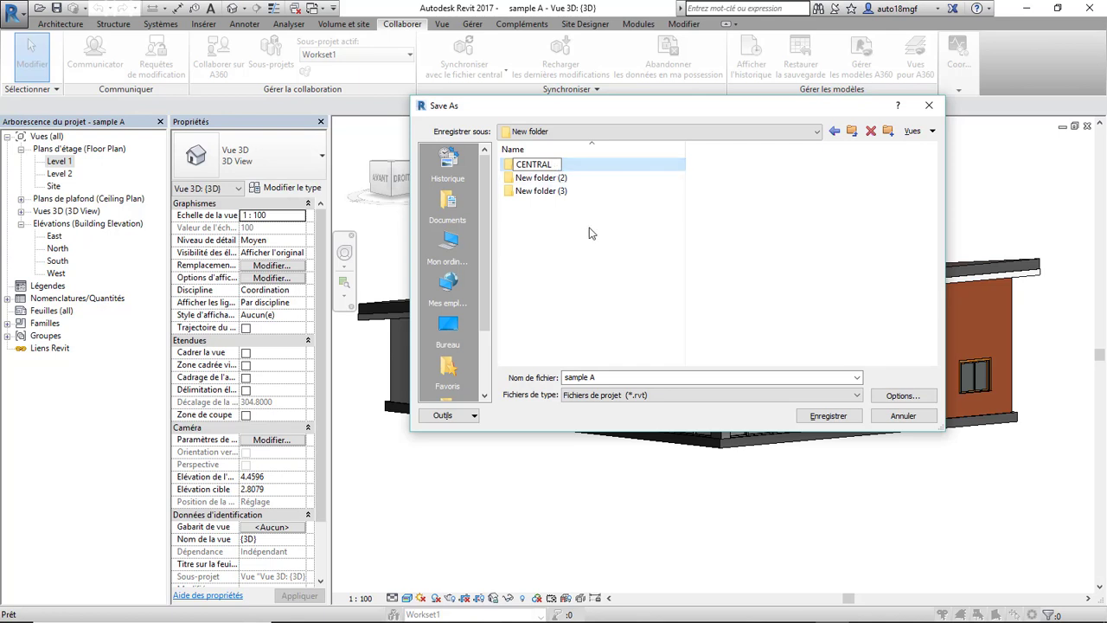
click(544, 177)
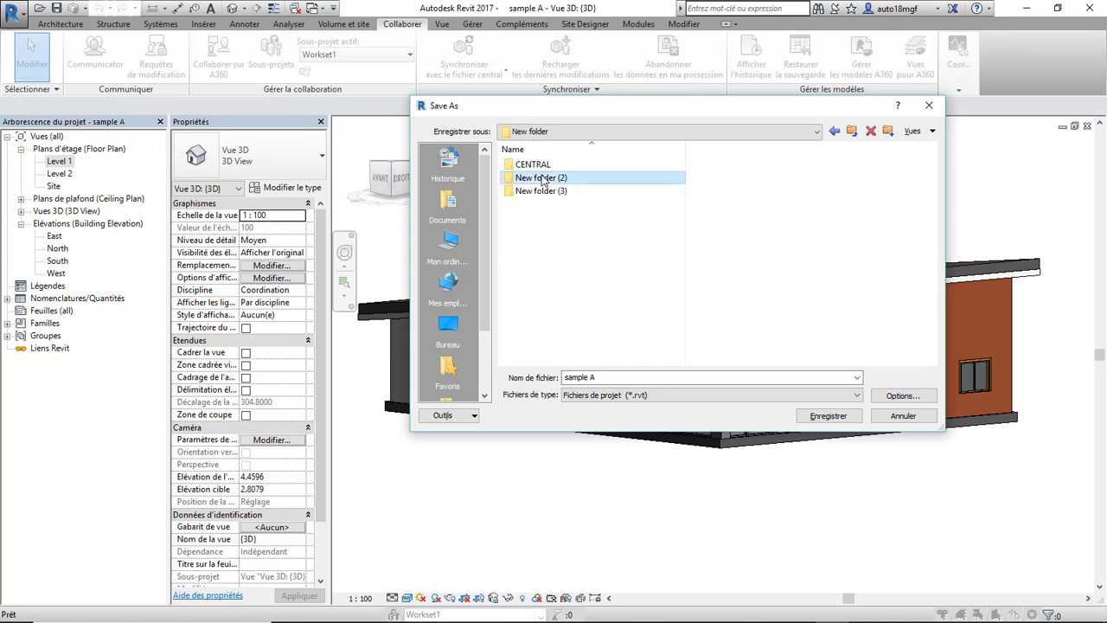
click(543, 177)
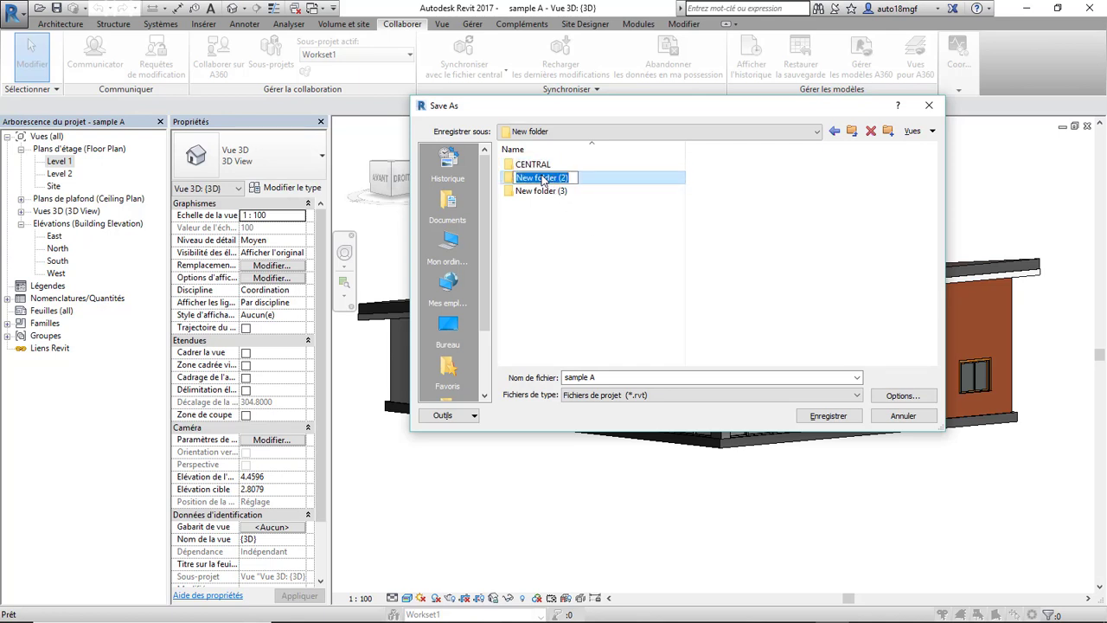
text(User)
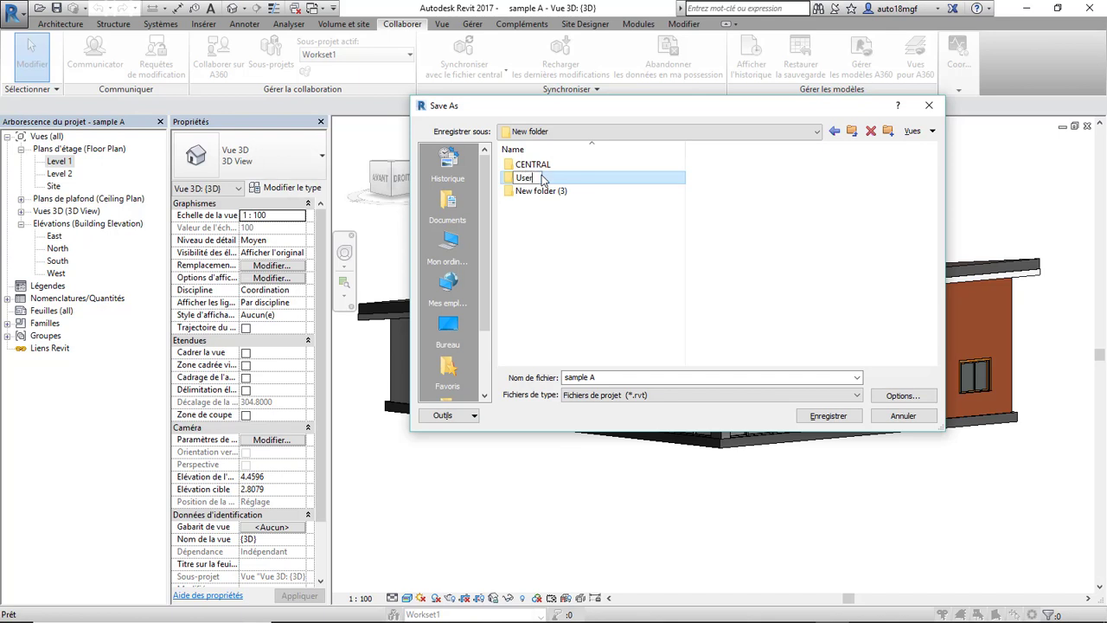
text( A)
click(541, 190)
double_click(543, 190)
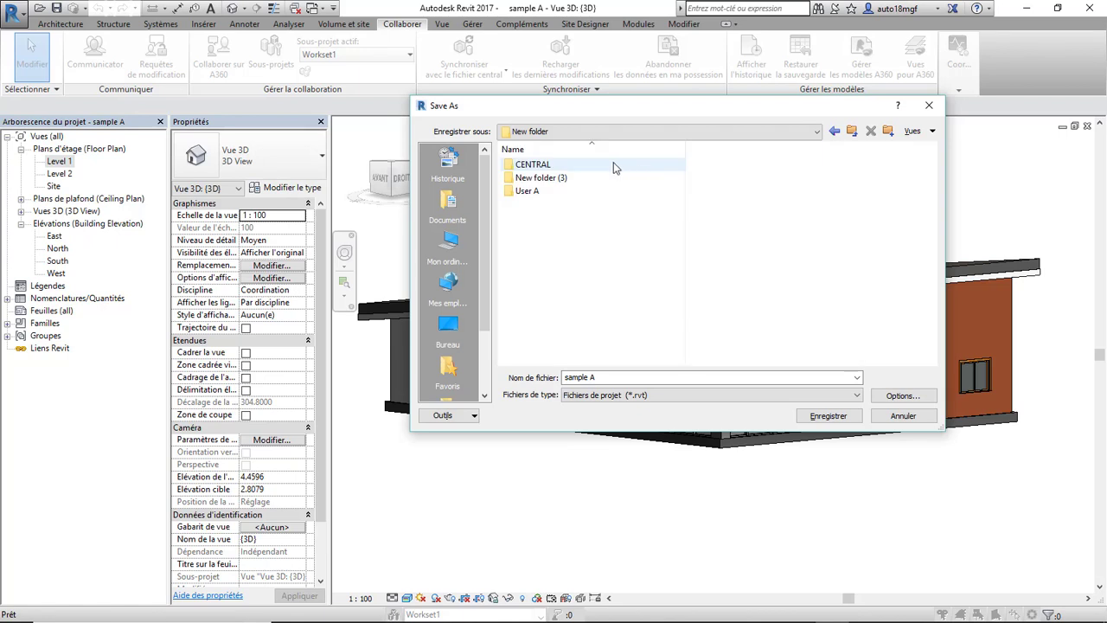
Rename the third subfolder 'User B' and use CENTRAL as the save location
click(546, 179)
click(546, 179)
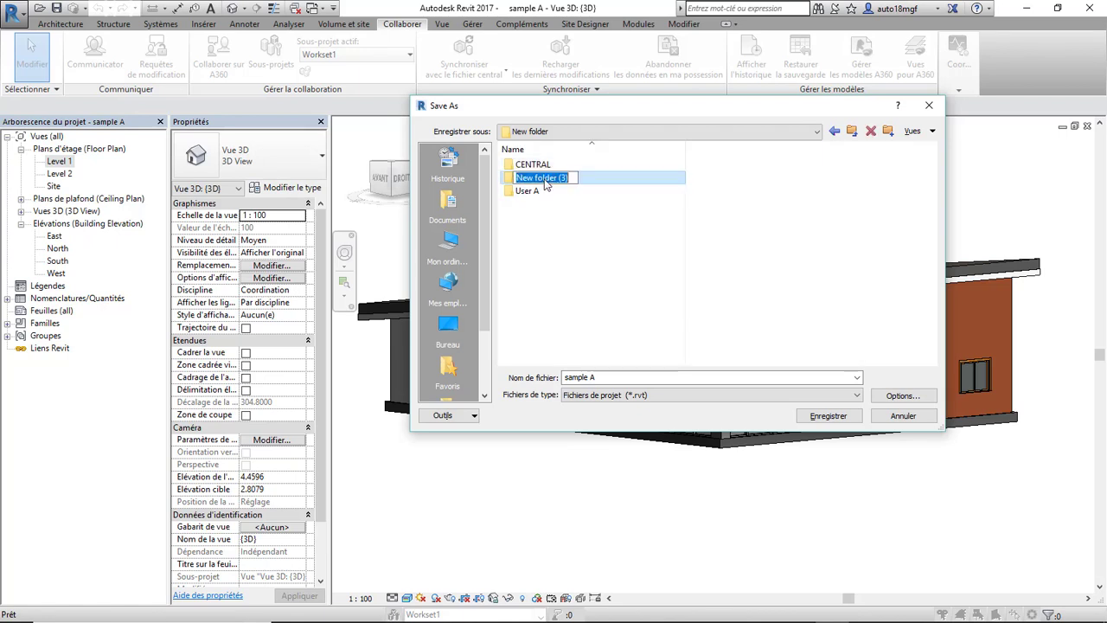
text(U)
text(ser B)
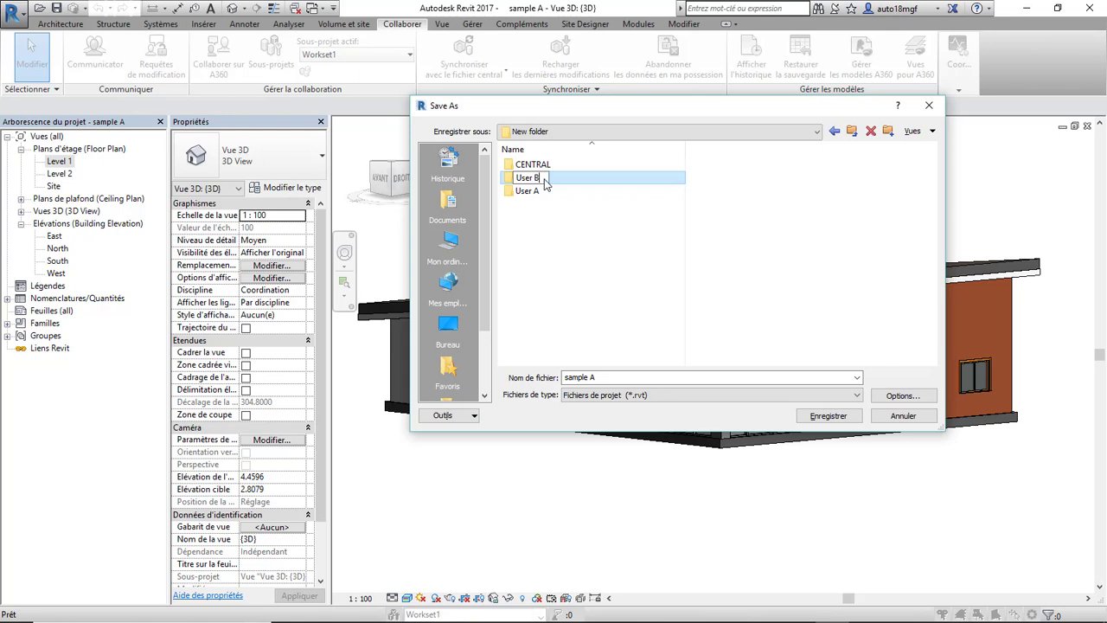
key(Return)
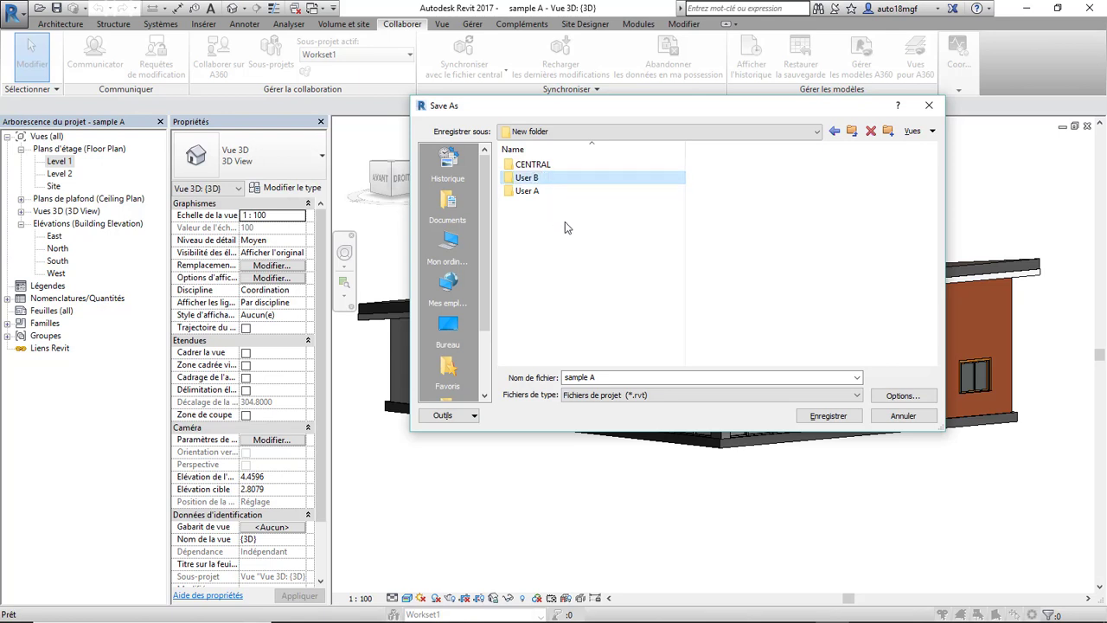
double_click(545, 178)
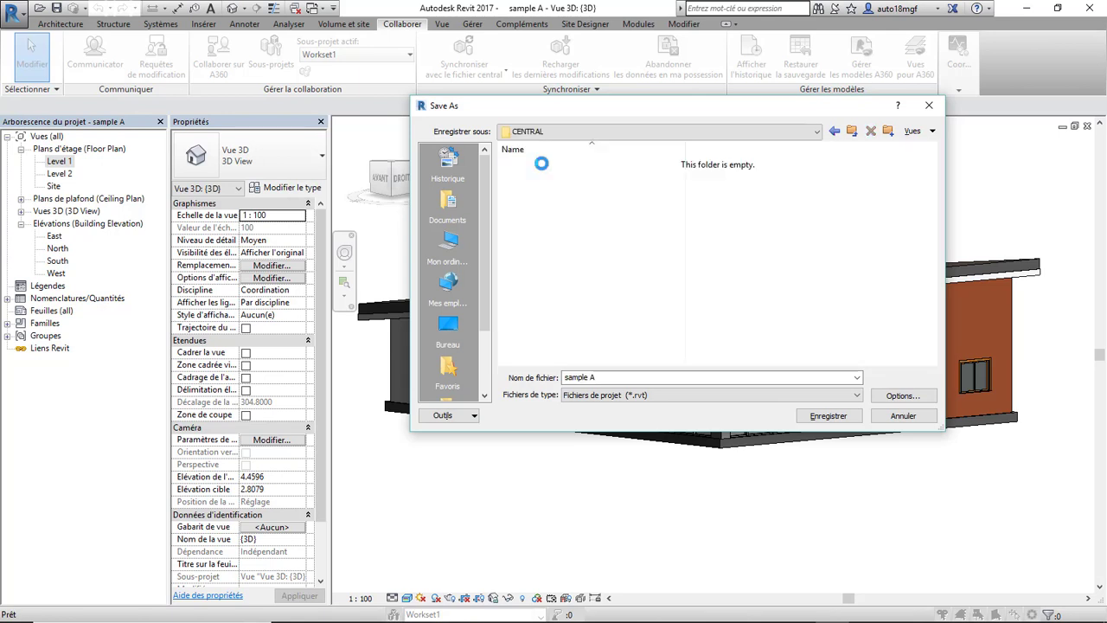
Save the model as 'sample A_central_V17' in the CENTRAL folder
click(610, 377)
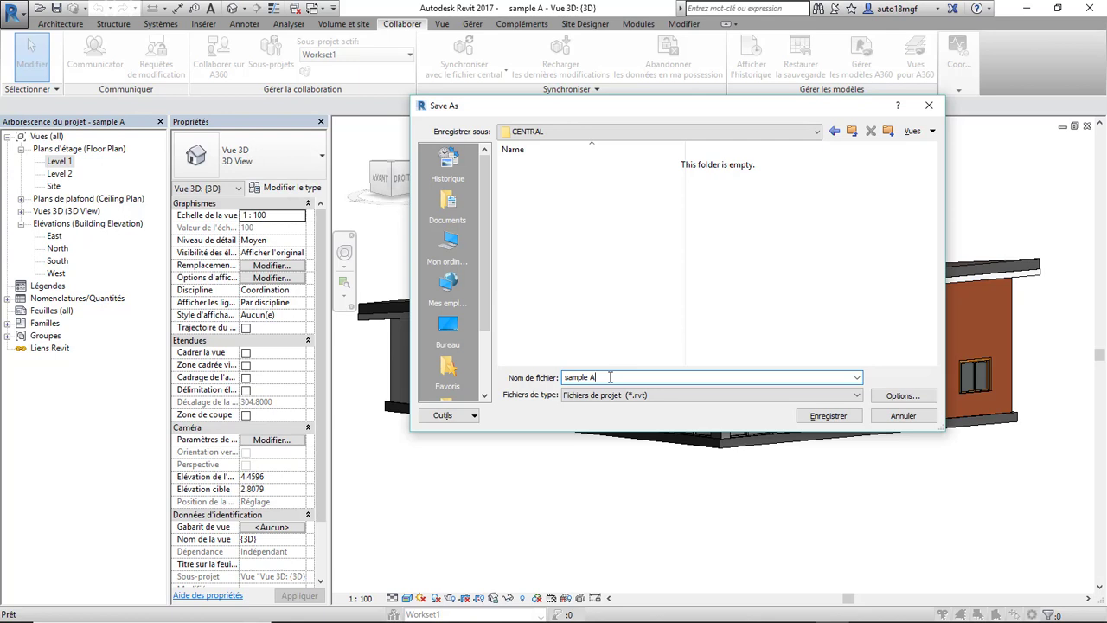
text(_)
text(cen)
text(tral_)
text(V)
text(17)
click(827, 417)
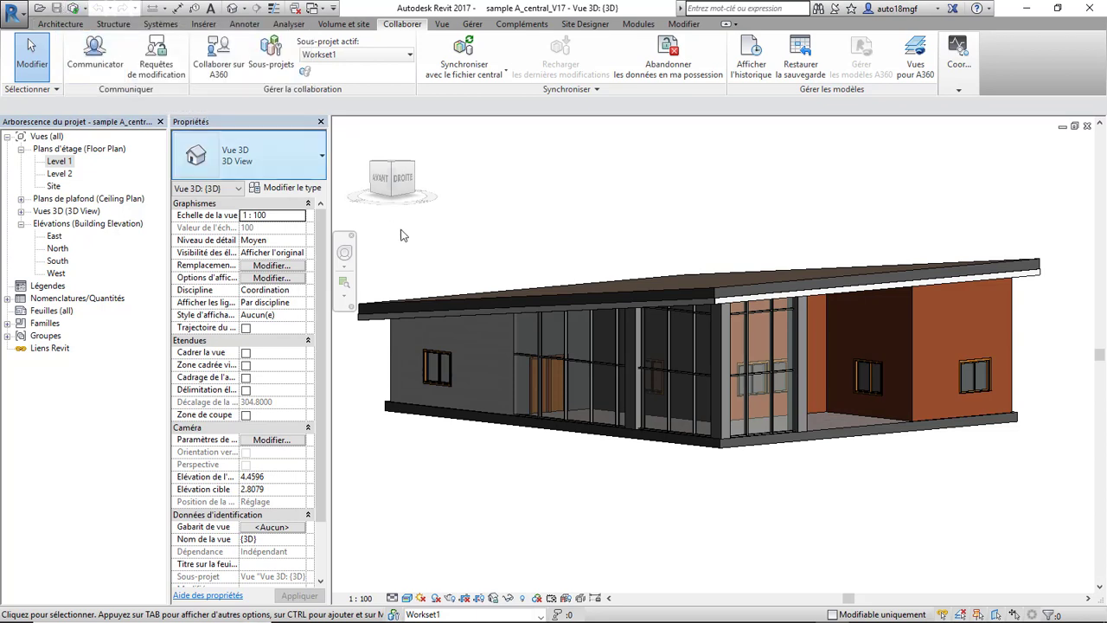
Synchronize the model with the central file sample A_central_V17
scroll(584, 269, down, 1)
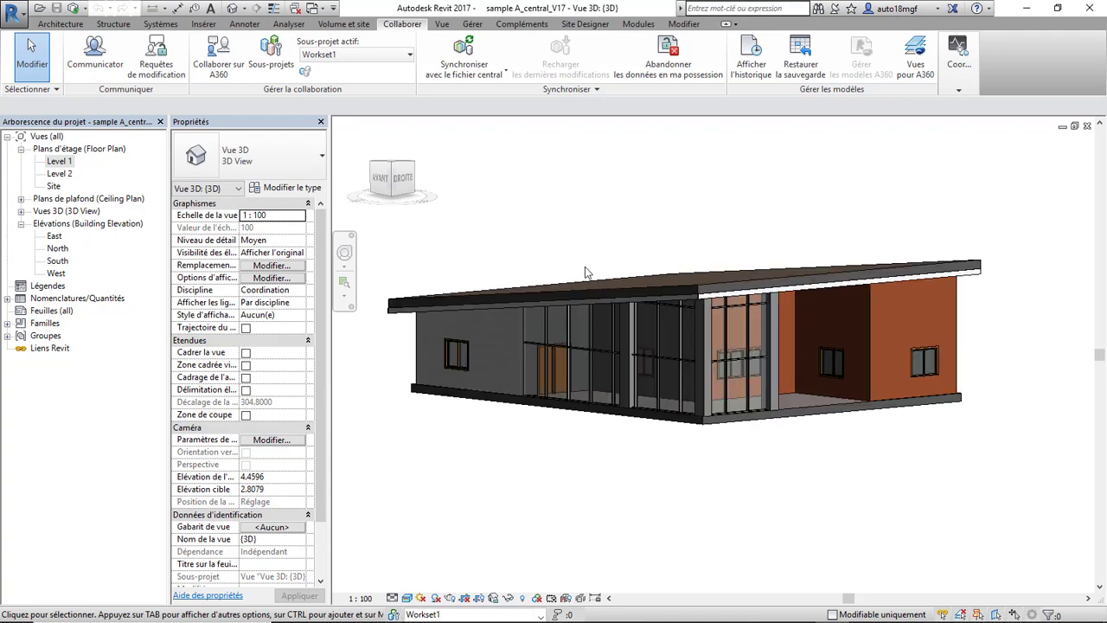
mouse_move(584, 270)
shift+middle_down()
mouse_move(645, 229)
mouse_move(623, 242)
shift+middle_up()
mouse_move(757, 224)
shift+middle_down()
mouse_move(655, 258)
mouse_move(647, 248)
shift+middle_up()
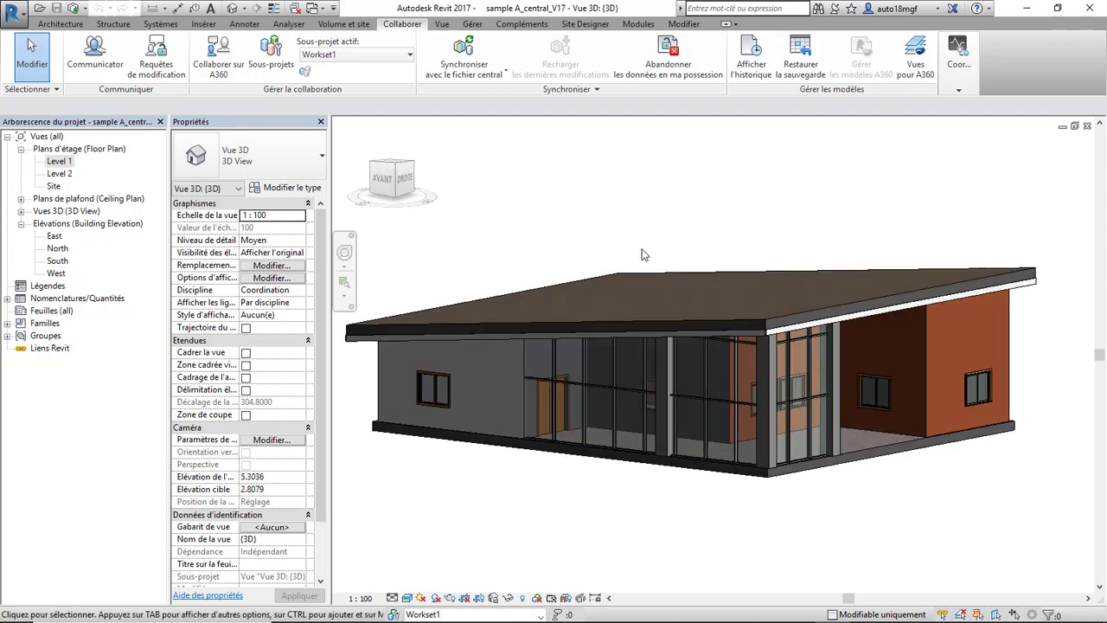
click(72, 9)
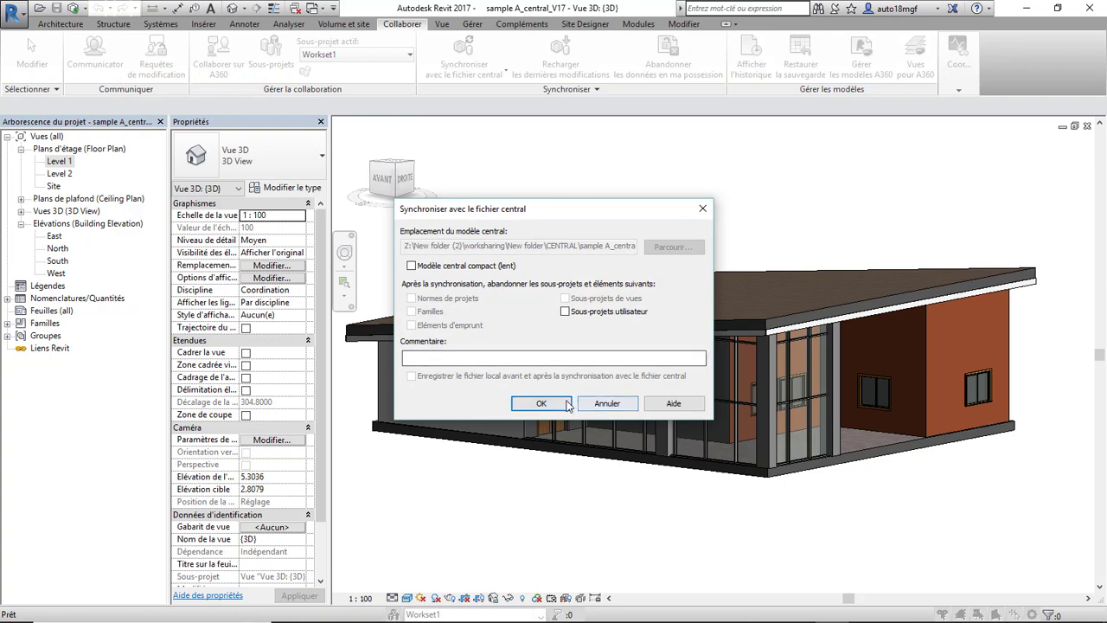
click(564, 403)
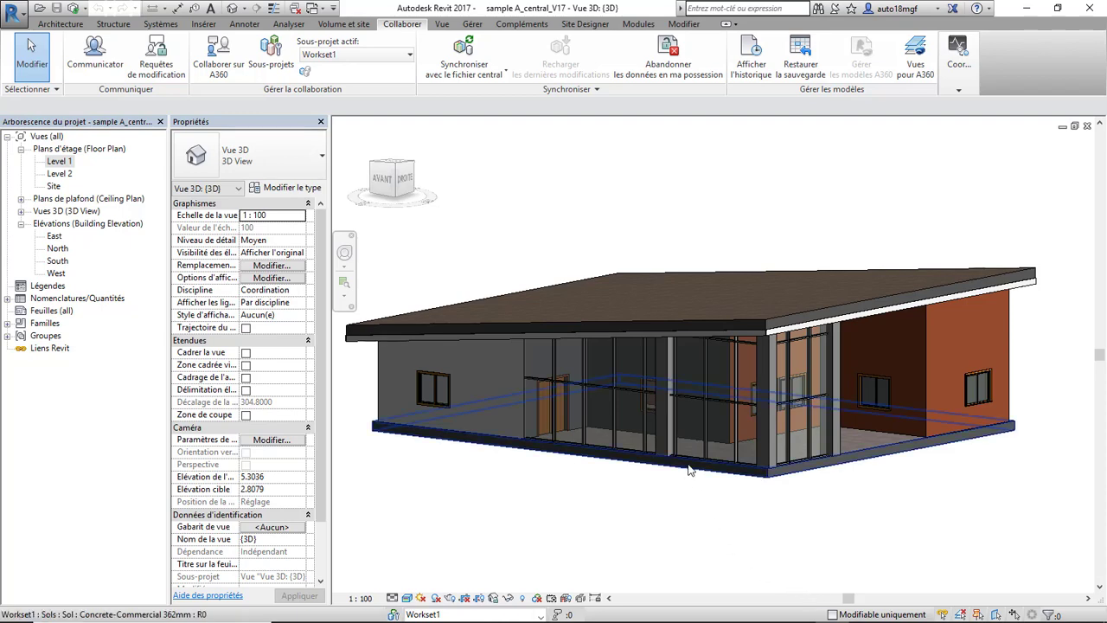
Orbit, pan and zoom the 3D view to inspect the house, including its long glazed side
mouse_move(692, 449)
shift+middle_down()
mouse_move(664, 320)
mouse_move(595, 244)
shift+middle_up()
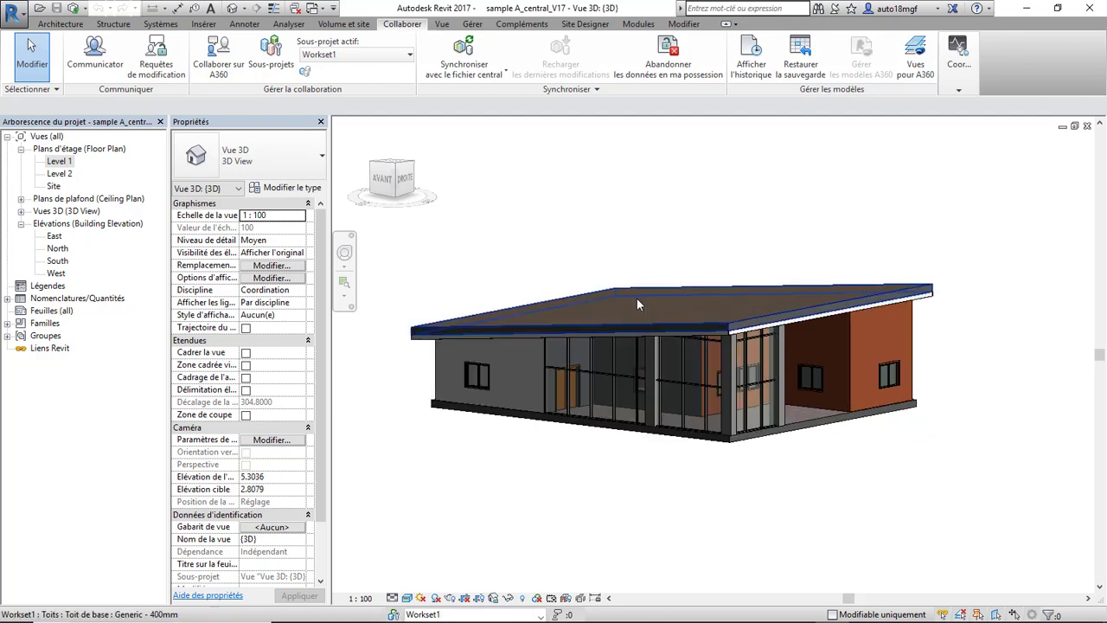
scroll(637, 298, up, 2)
scroll(620, 329, down, 2)
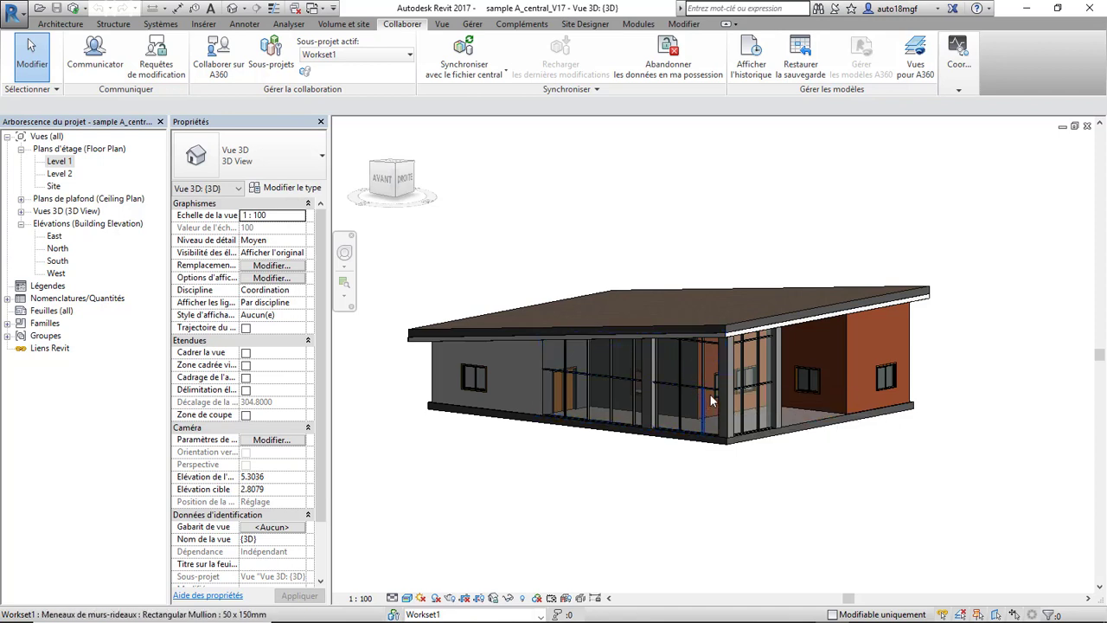
scroll(701, 334, up, 1)
scroll(701, 333, up, 1)
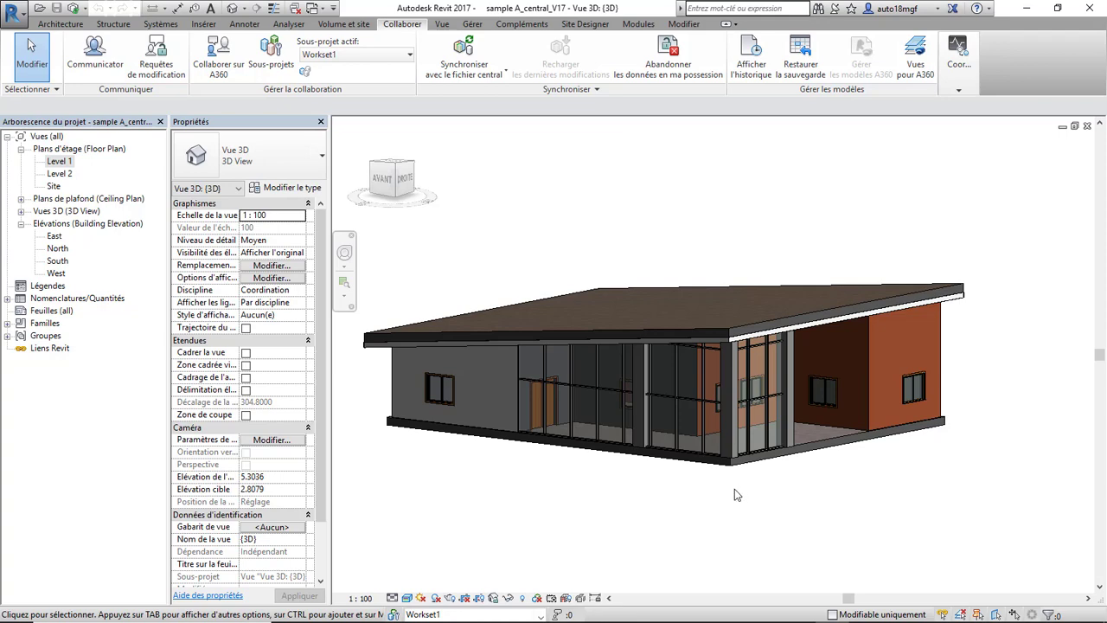
scroll(727, 491, up, 1)
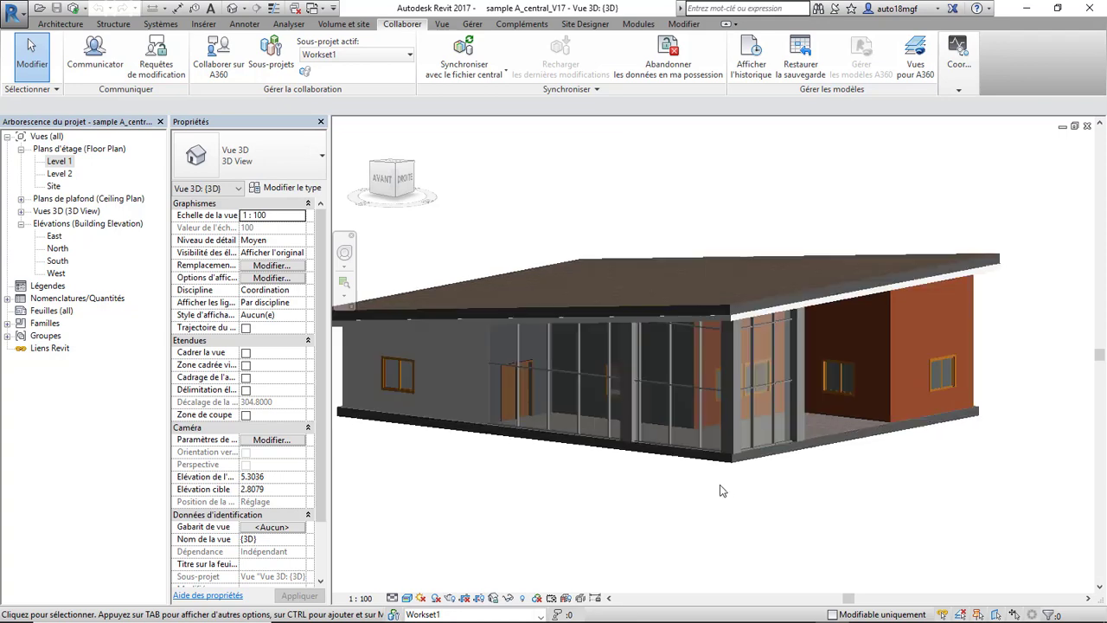
scroll(721, 490, up, 1)
middle_drag(712, 486, 694, 491)
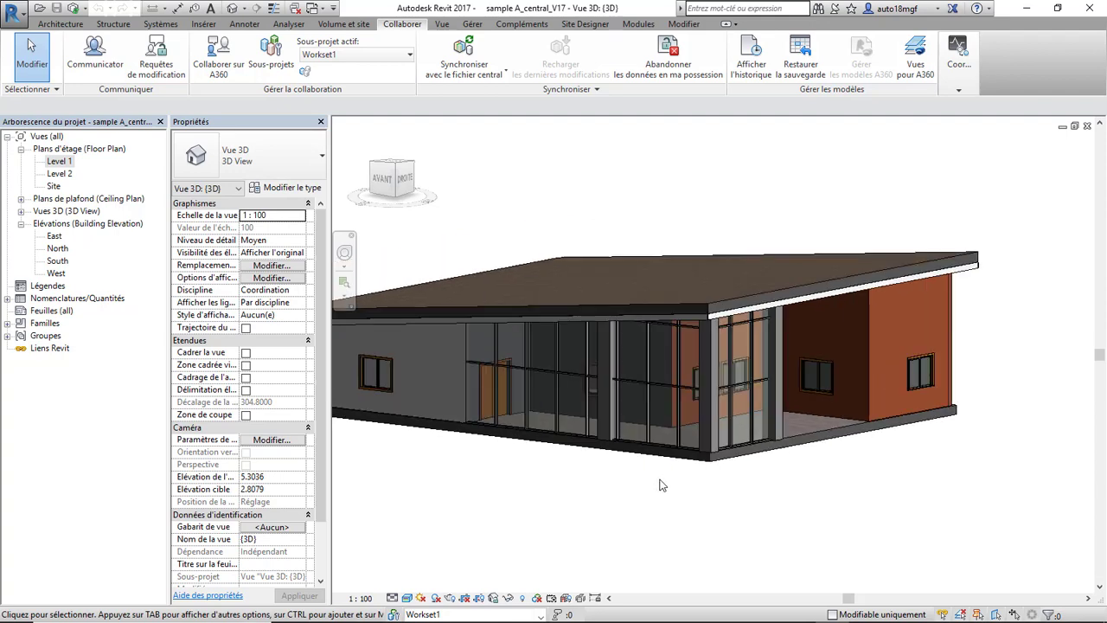
mouse_move(663, 487)
shift+middle_down()
mouse_move(854, 470)
mouse_move(880, 496)
mouse_move(727, 490)
mouse_move(763, 436)
mouse_move(697, 429)
shift+middle_up()
scroll(697, 428, up, 2)
scroll(638, 400, up, 2)
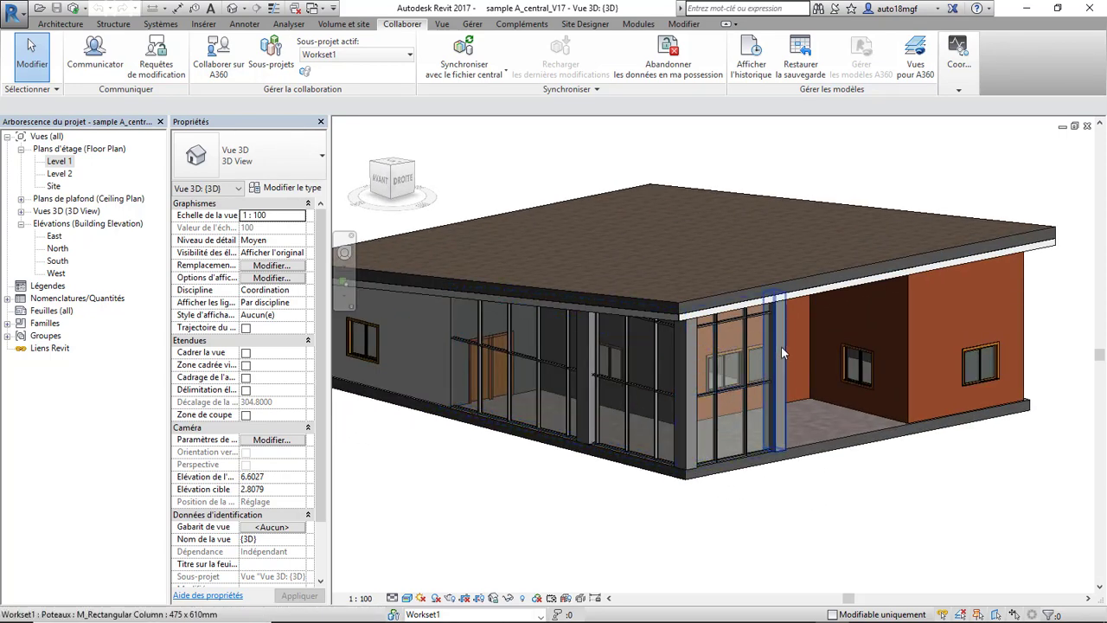
scroll(744, 320, down, 2)
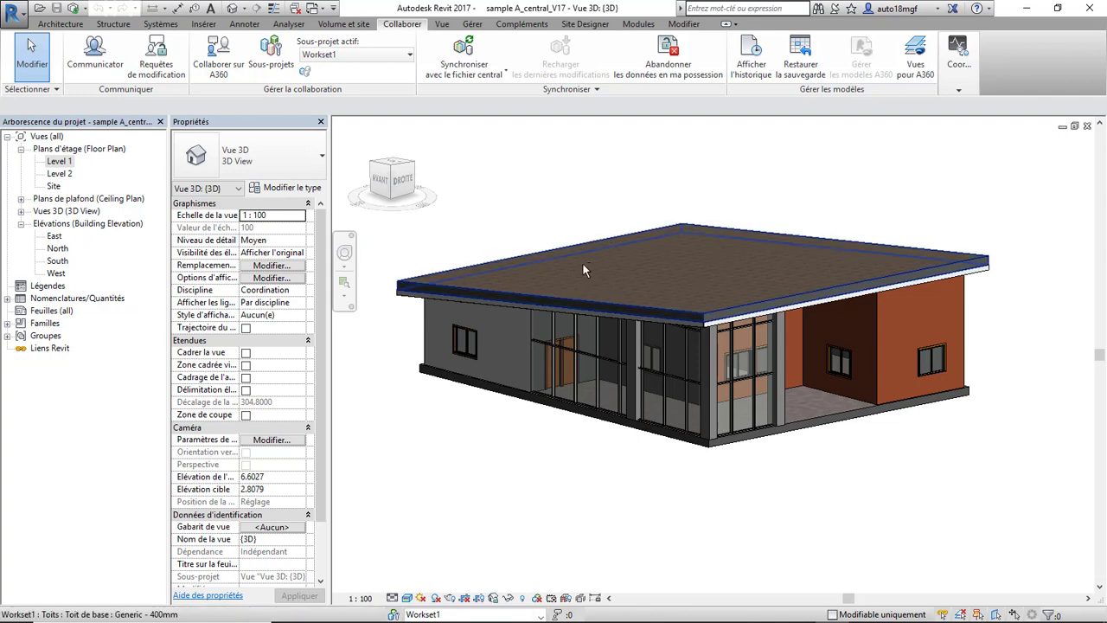
shift+middle_drag(582, 262, 684, 295)
scroll(695, 294, up, 2)
scroll(696, 294, up, 2)
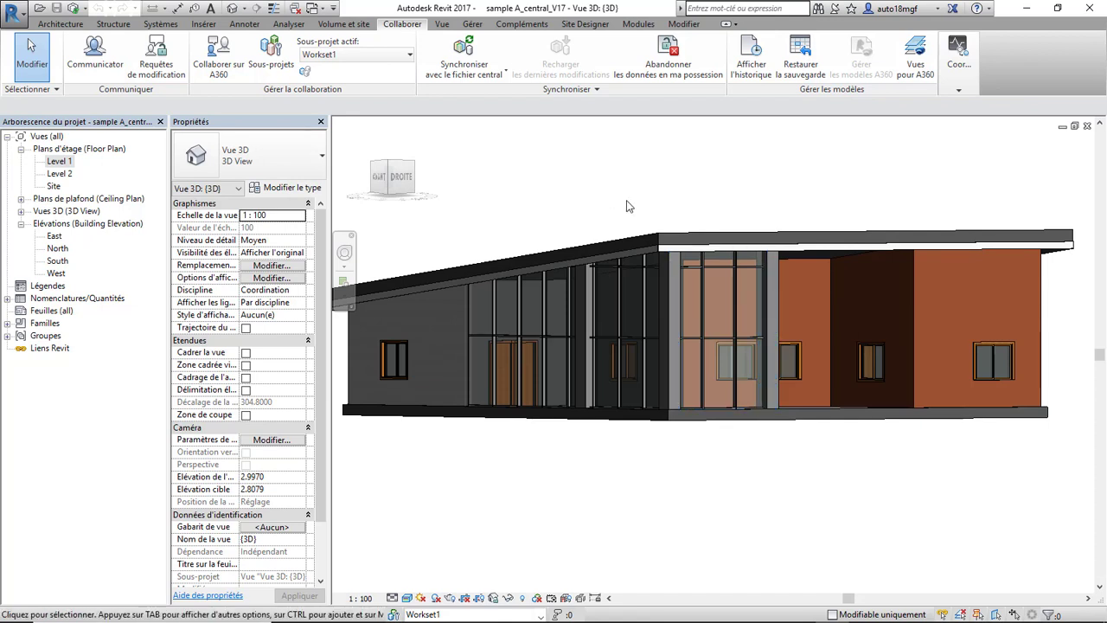
shift+middle_drag(610, 196, 485, 200)
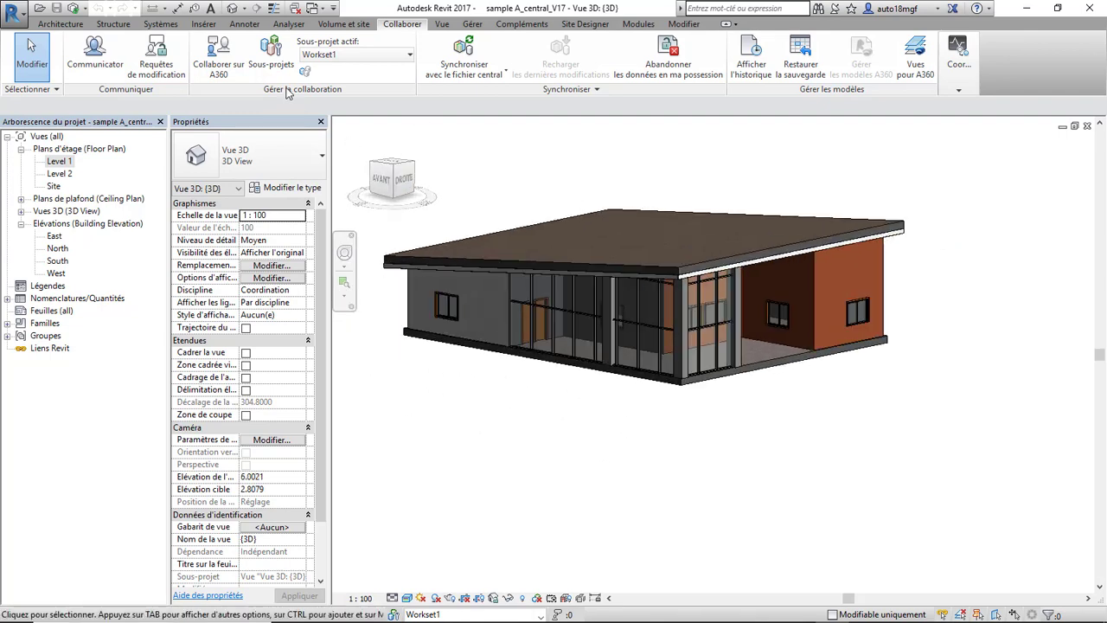
Add a workset named 'Structure genie civil', declining to make it active so Workset1 stays current
click(272, 65)
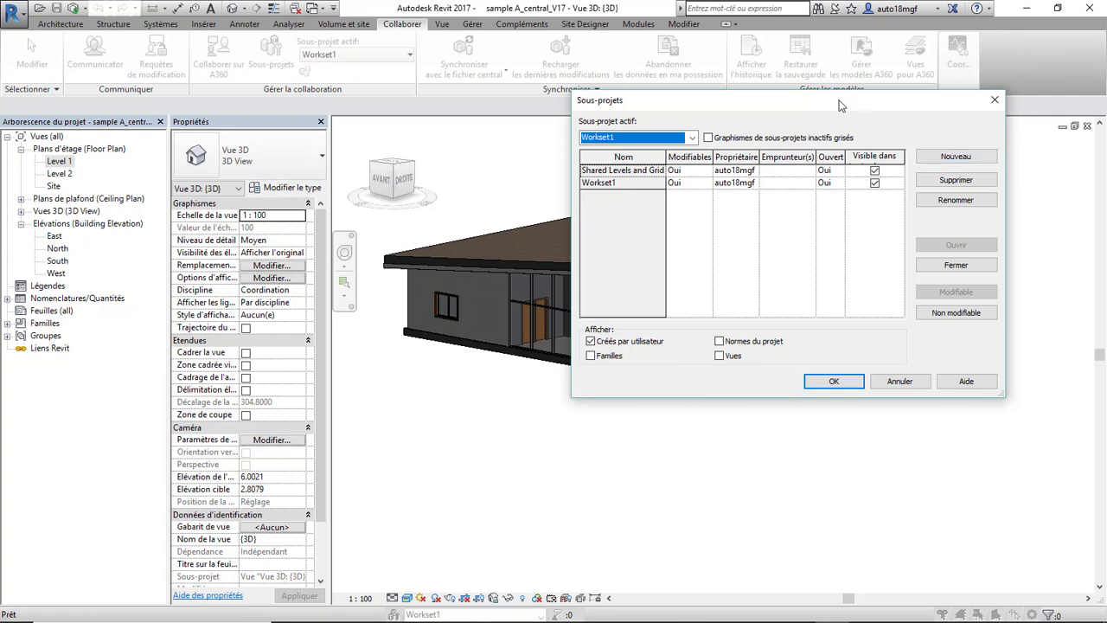
mouse_move(850, 108)
mouse_down()
mouse_move(817, 190)
mouse_move(849, 199)
mouse_up()
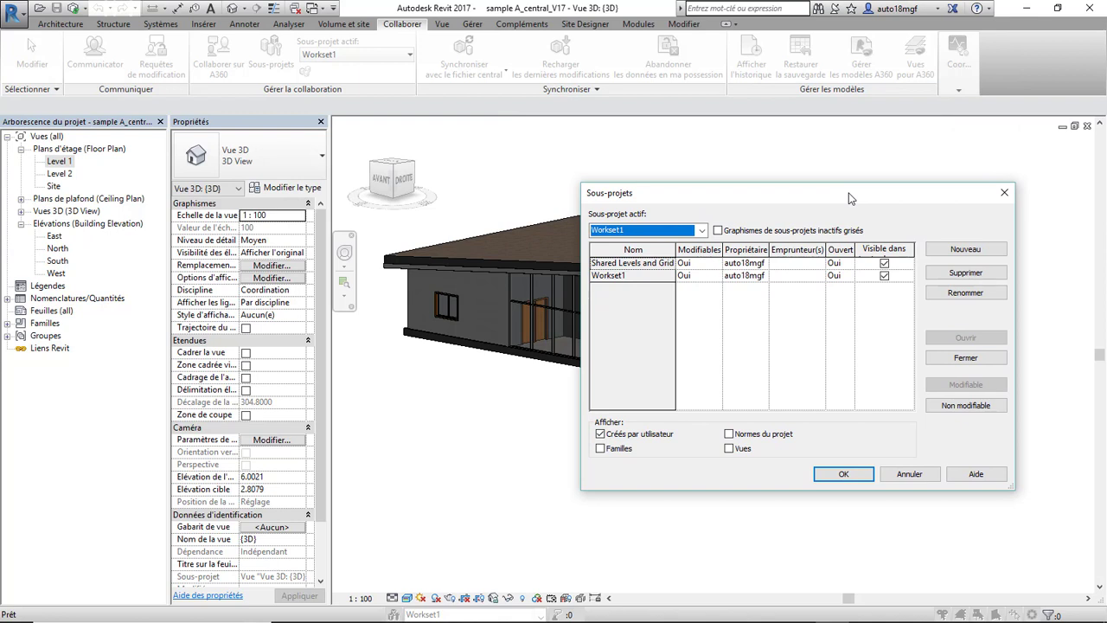
drag(850, 199, 829, 177)
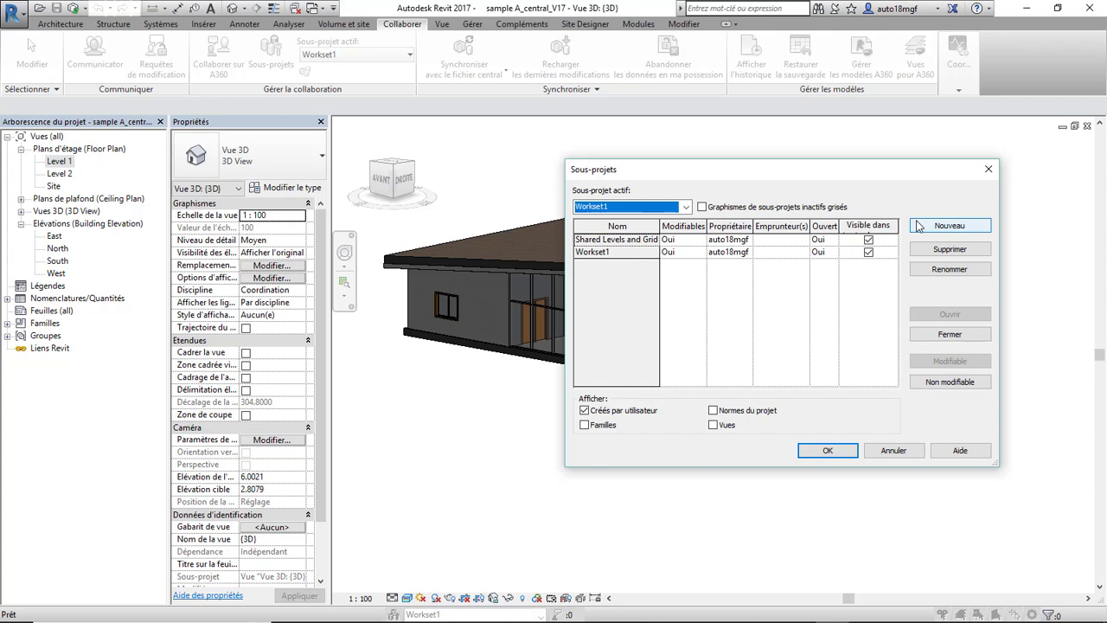
click(919, 226)
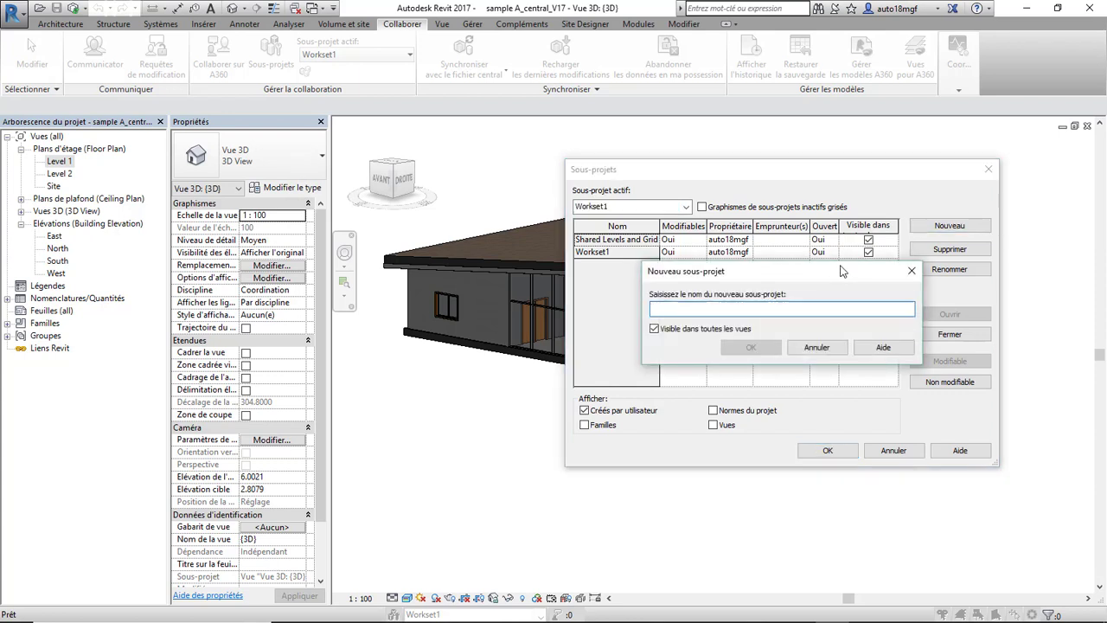
text(Structure genie c)
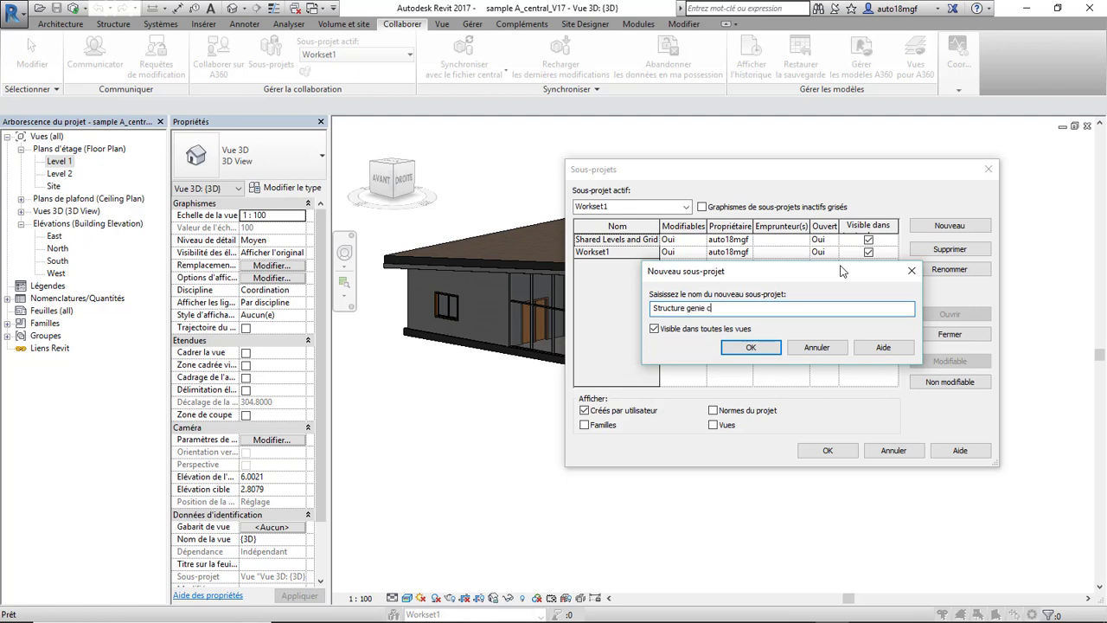
text(ivil)
click(771, 345)
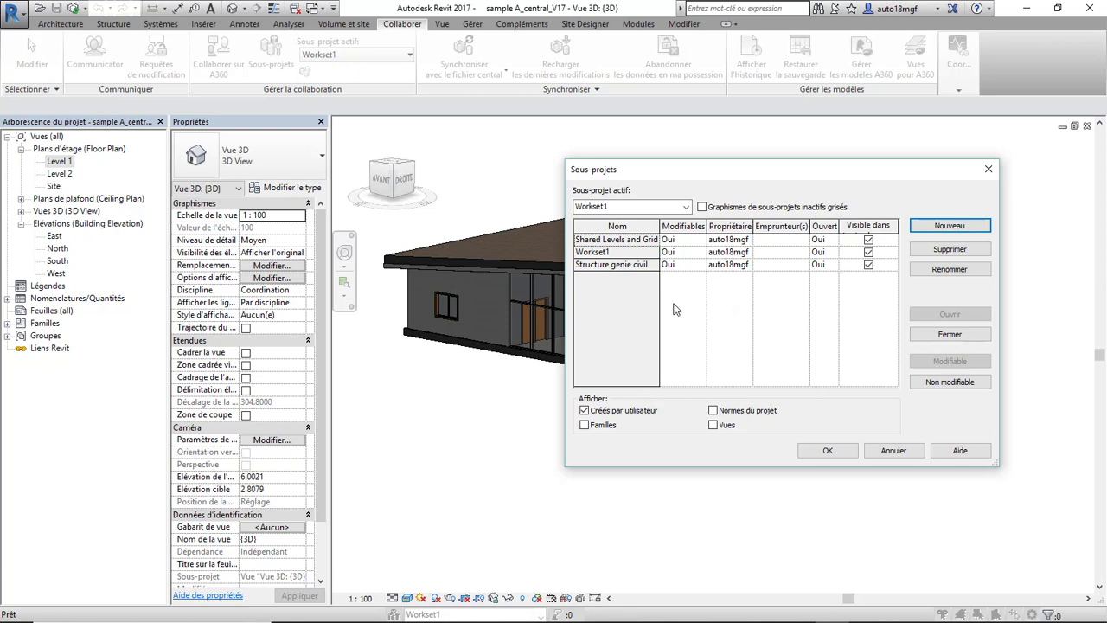
click(826, 450)
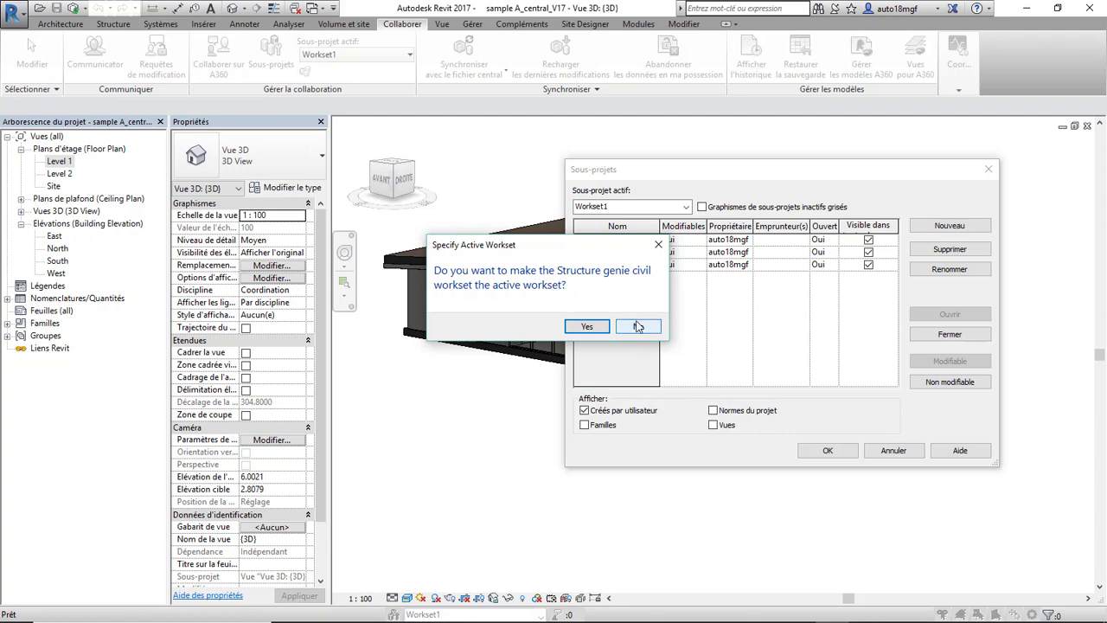
click(638, 327)
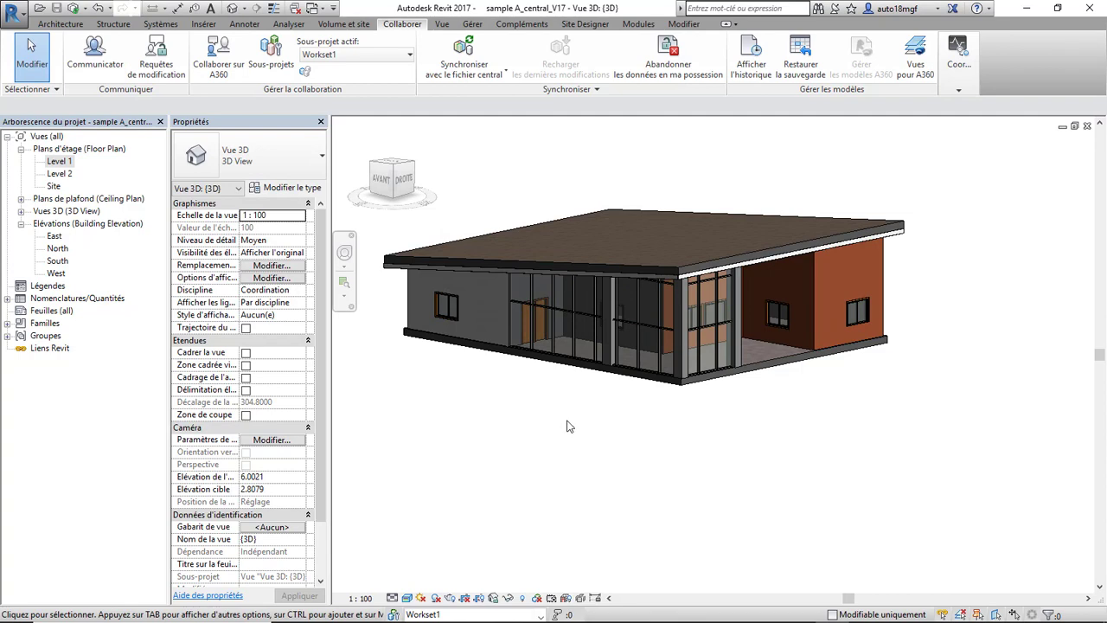
Select all columns in the view and assign them to the Structure genie civil workset
shift+middle_drag(676, 402, 826, 393)
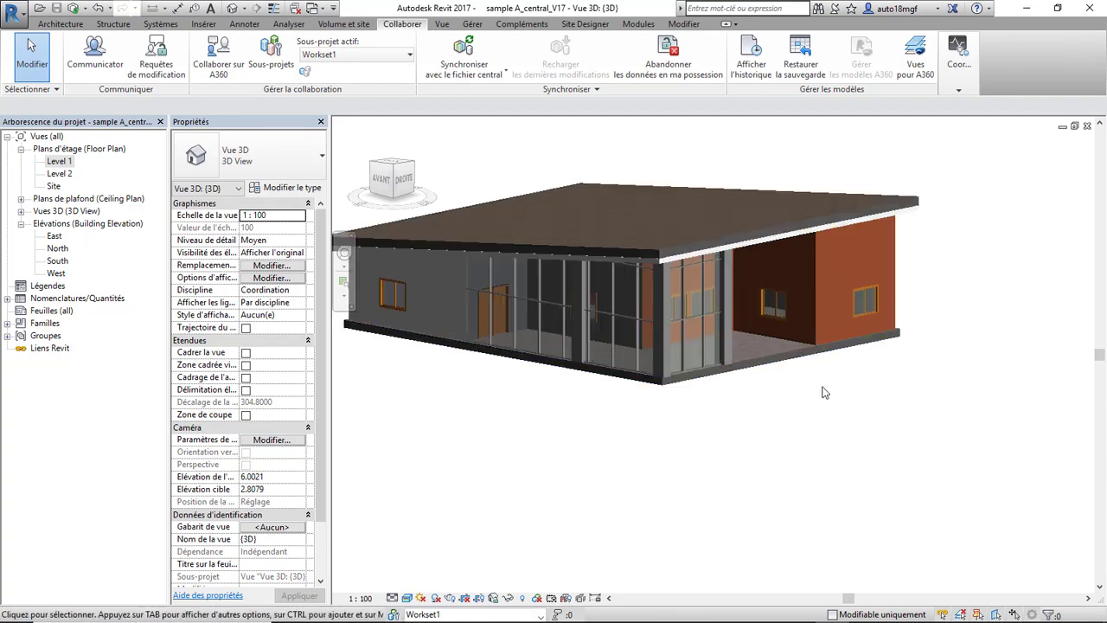
mouse_move(891, 422)
shift+middle_down()
mouse_move(816, 388)
mouse_move(852, 442)
mouse_move(793, 445)
shift+middle_up()
scroll(800, 375, up, 2)
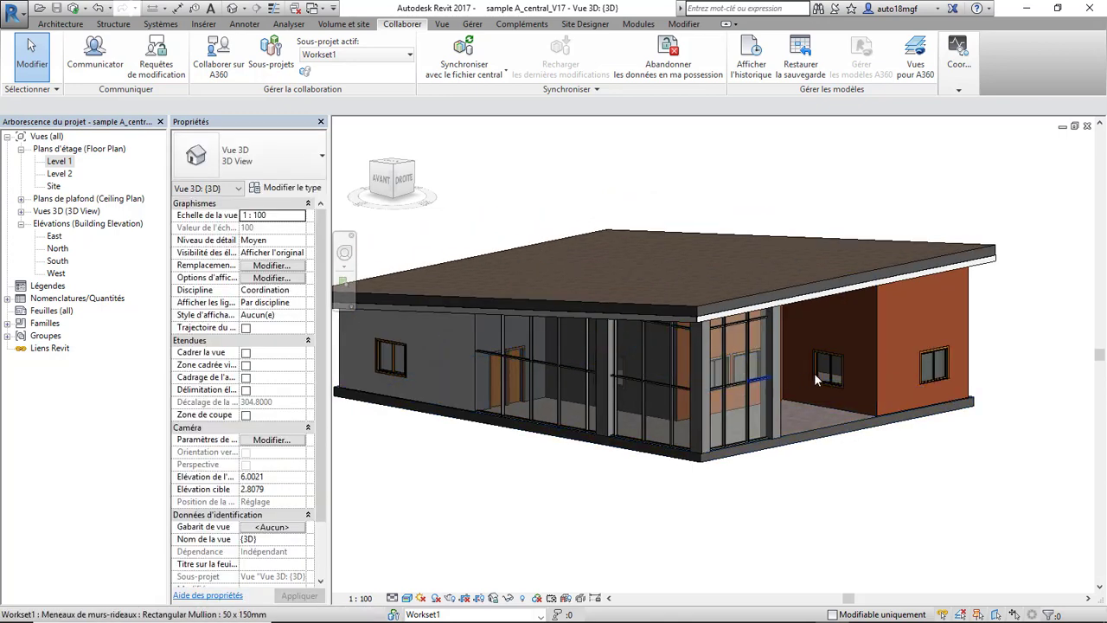
scroll(841, 376, down, 1)
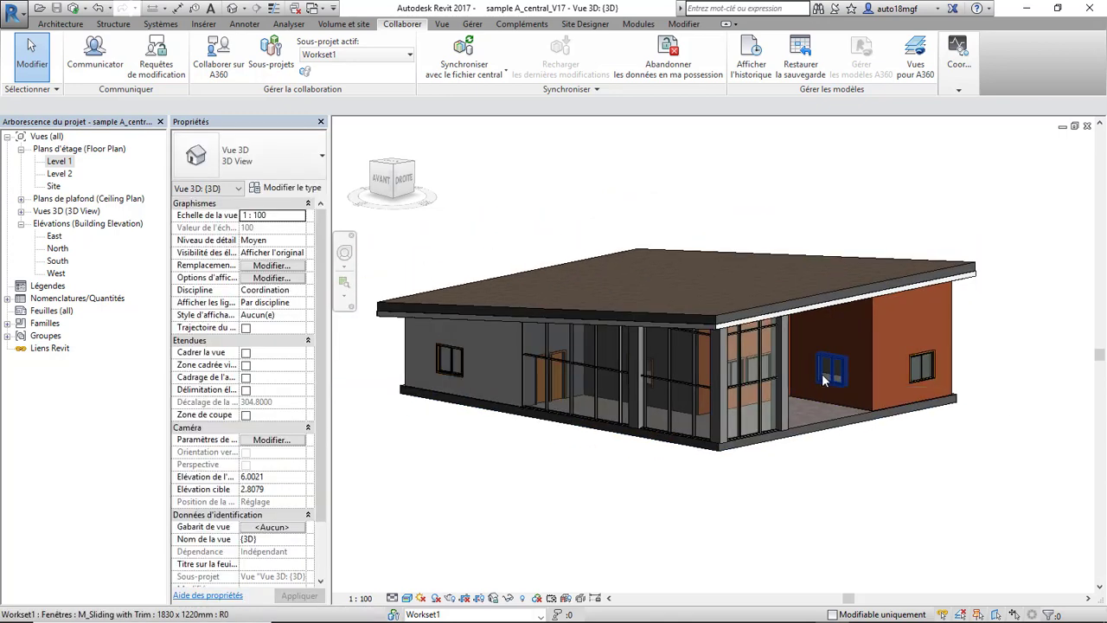
click(725, 405)
right_click(723, 404)
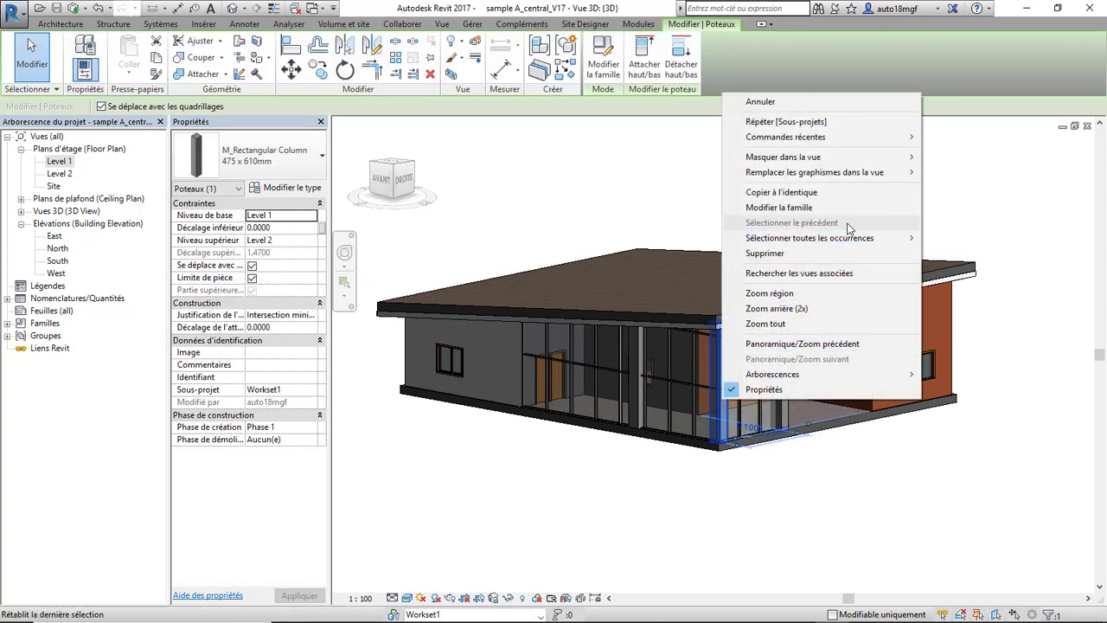
mouse_move(810, 238)
click(961, 238)
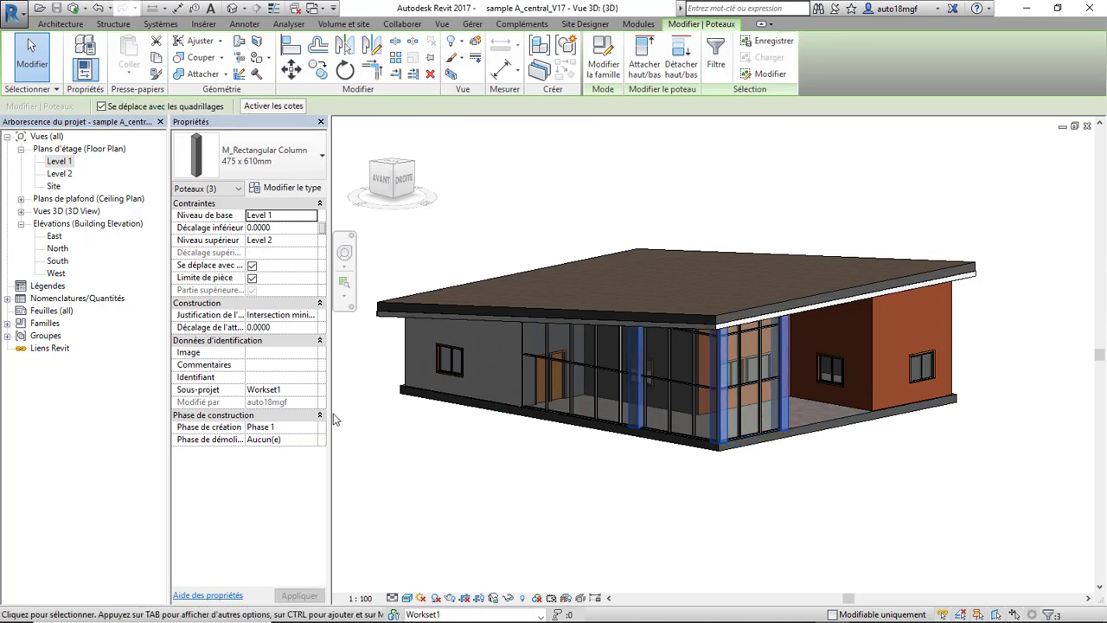
click(293, 391)
click(313, 391)
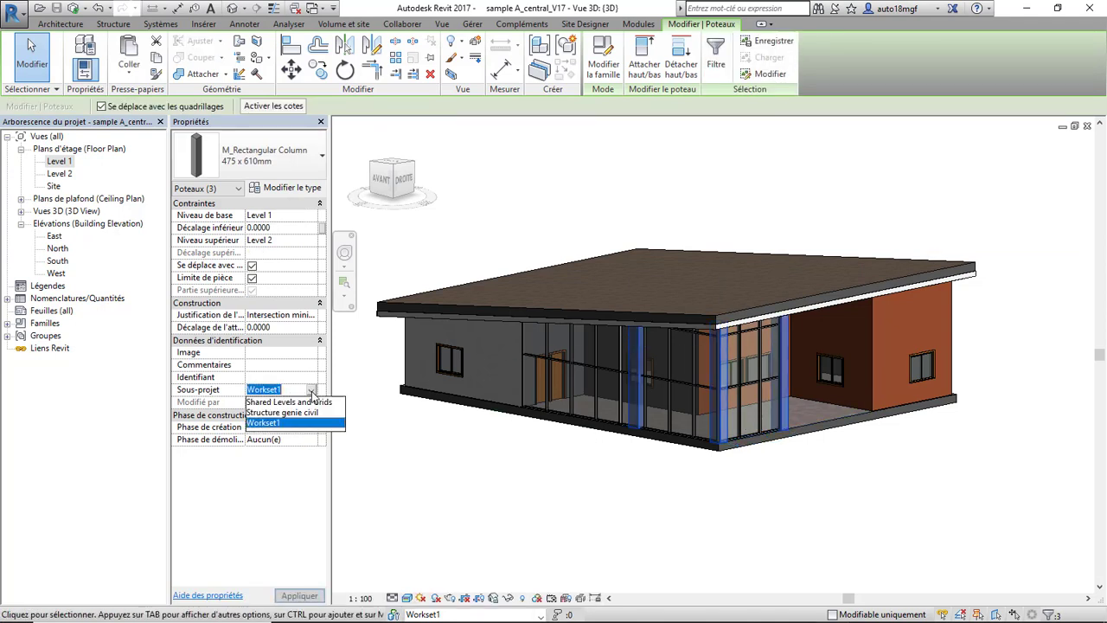
click(294, 414)
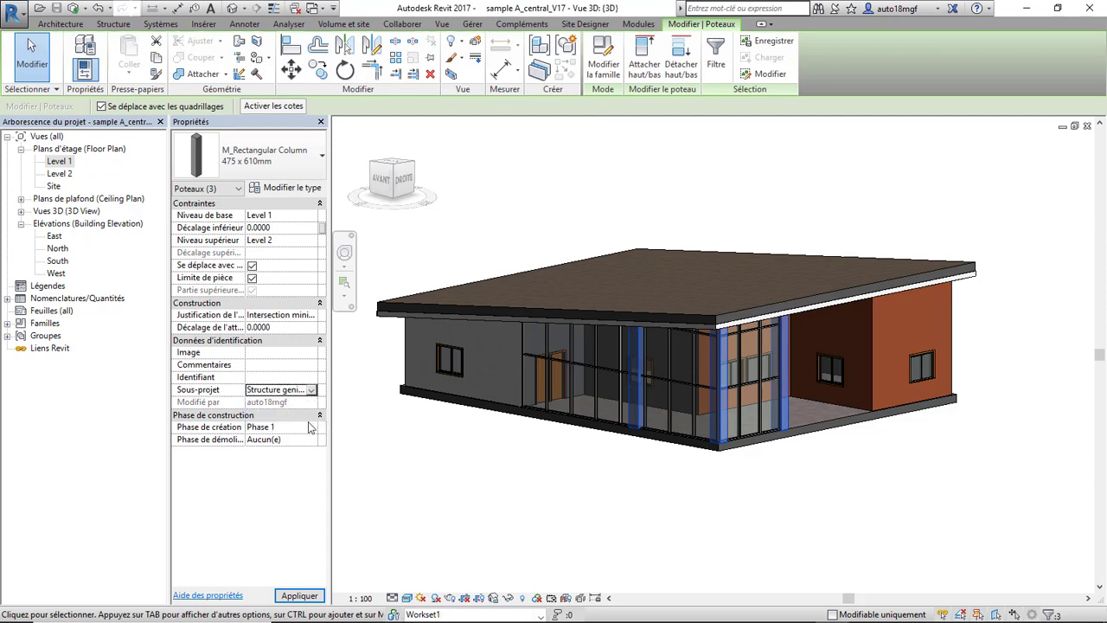
click(419, 447)
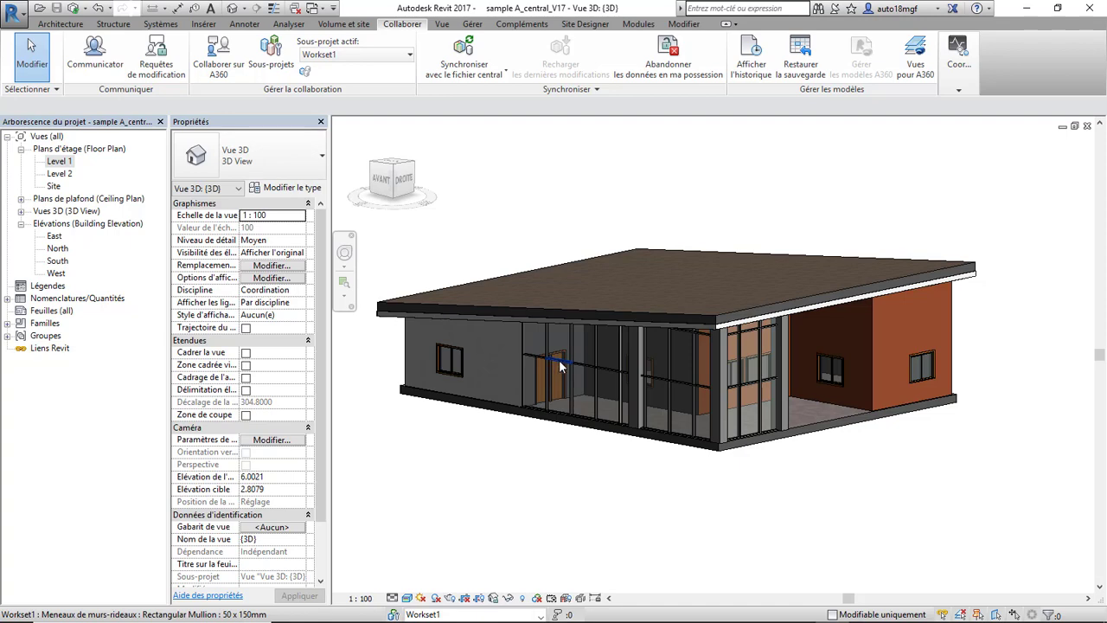
Set the roof's and the fascia's workset to Structure genie civil in Properties
click(499, 311)
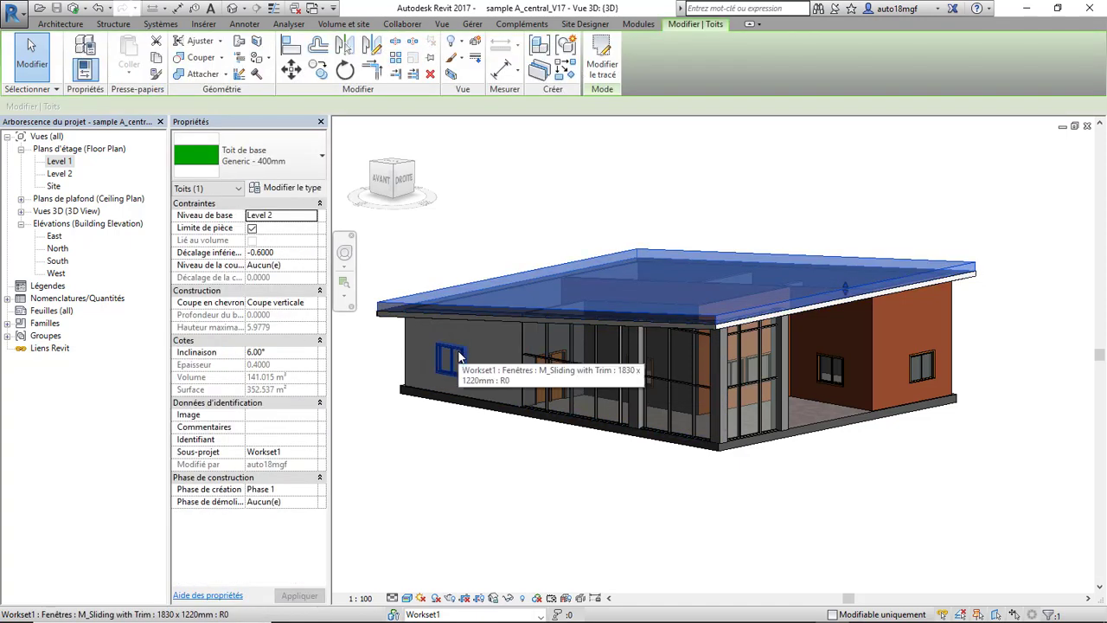
click(279, 452)
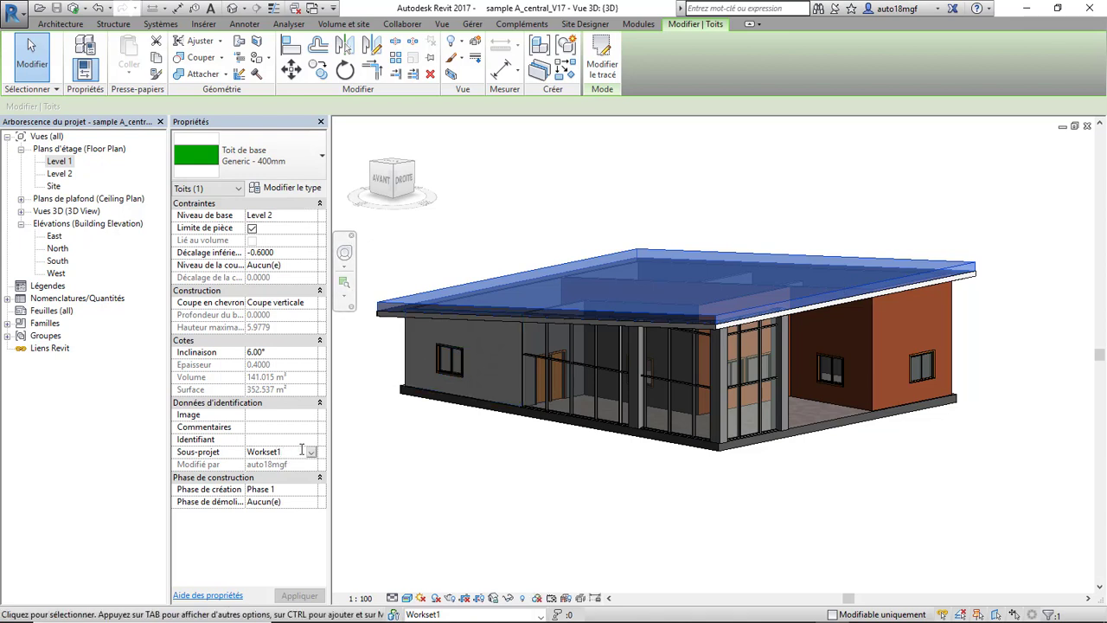
click(311, 453)
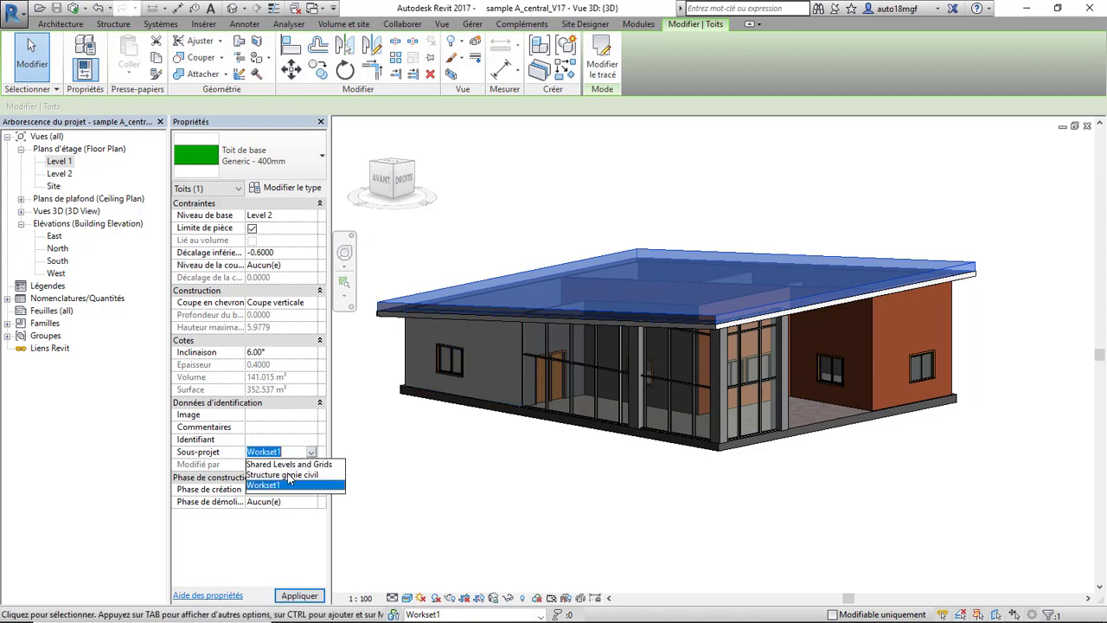
click(292, 475)
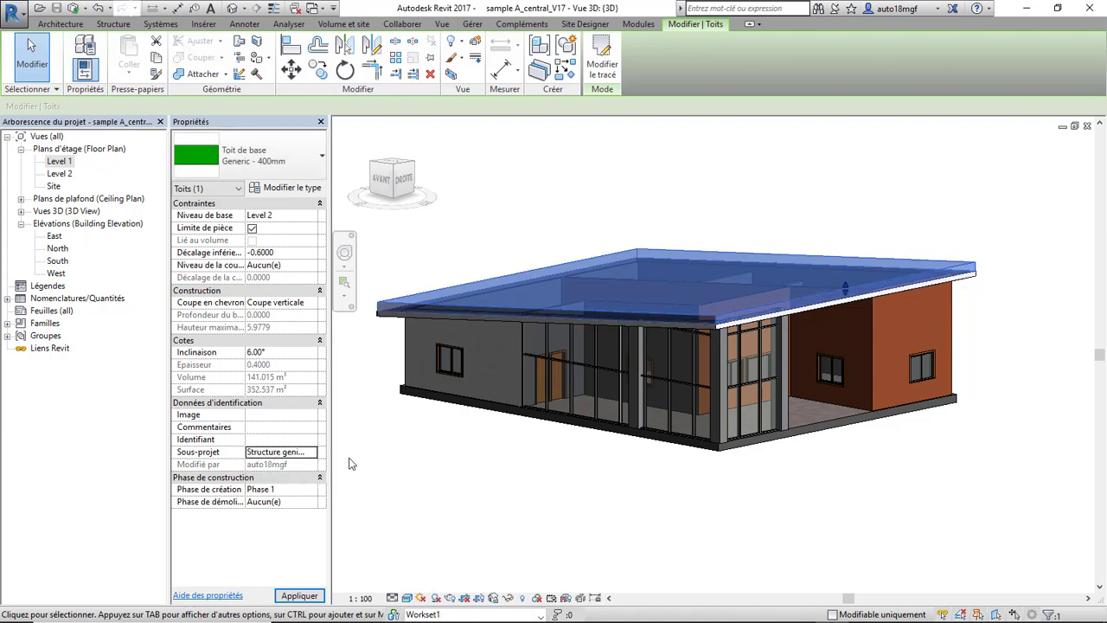
click(356, 462)
click(388, 319)
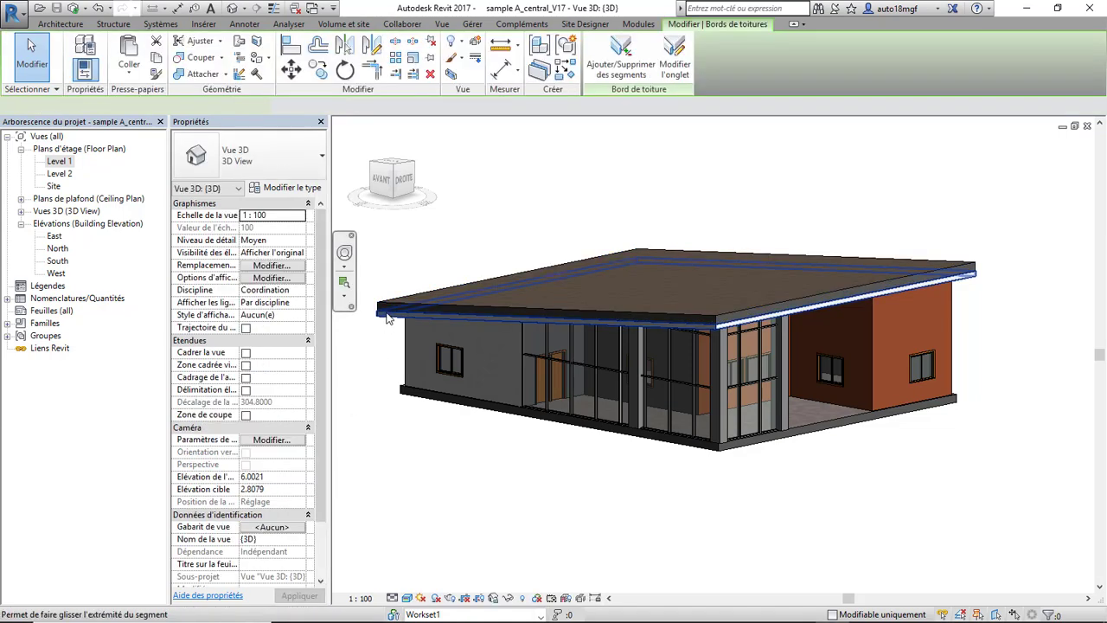
click(285, 315)
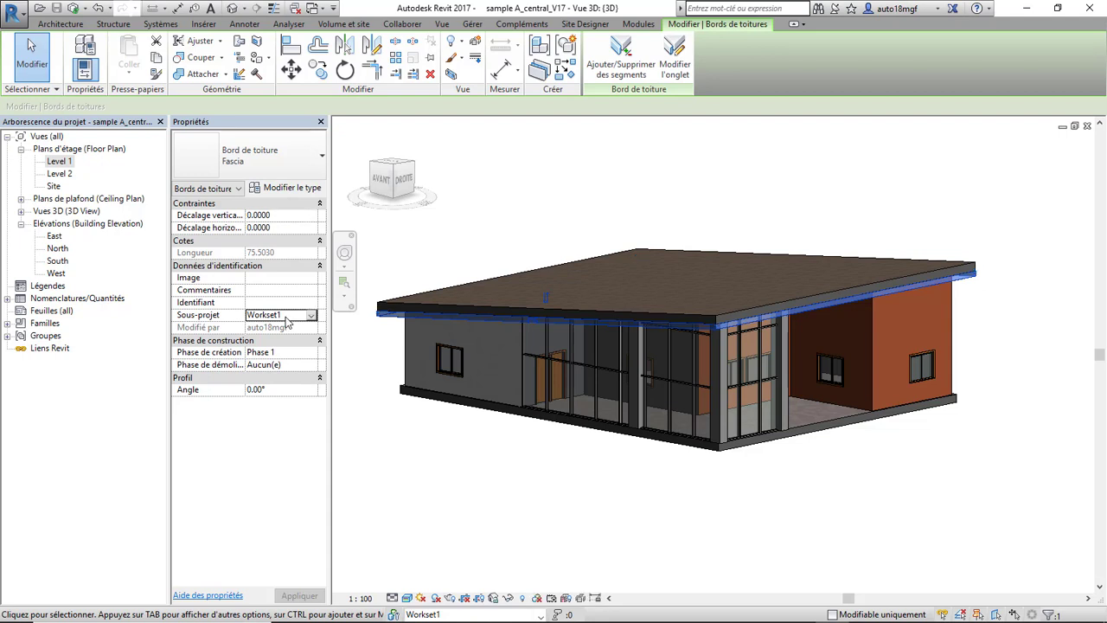
click(312, 316)
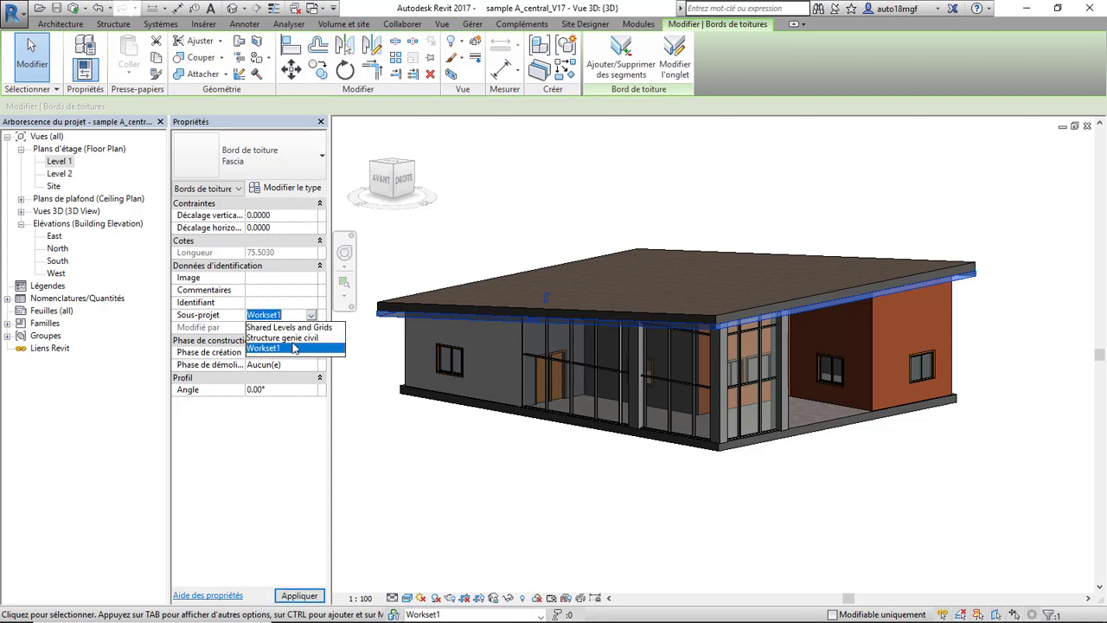
click(273, 338)
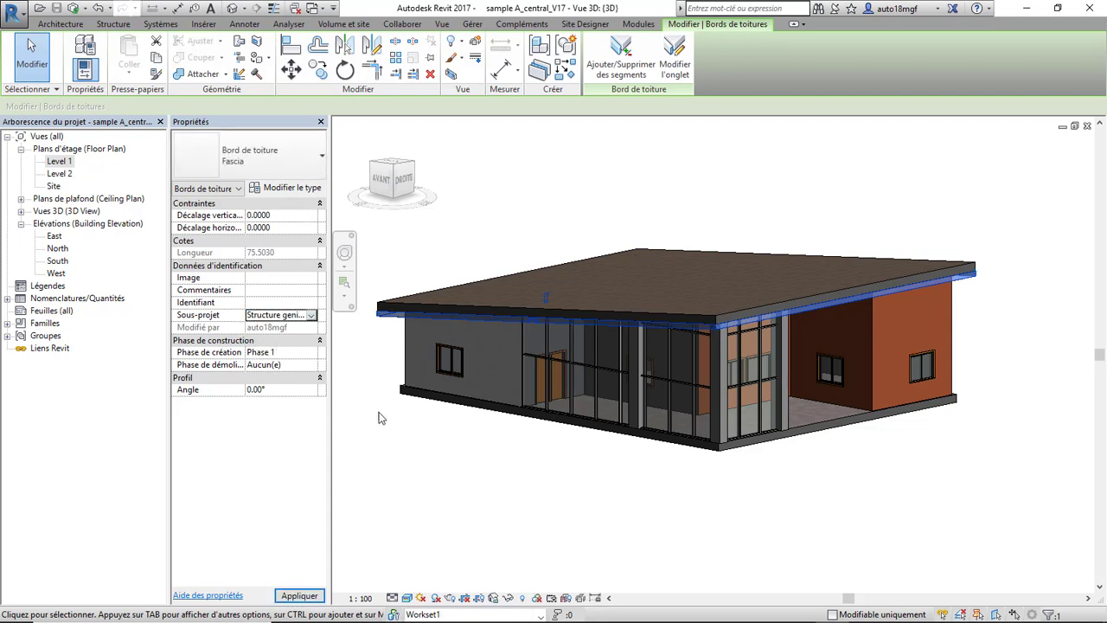
click(409, 445)
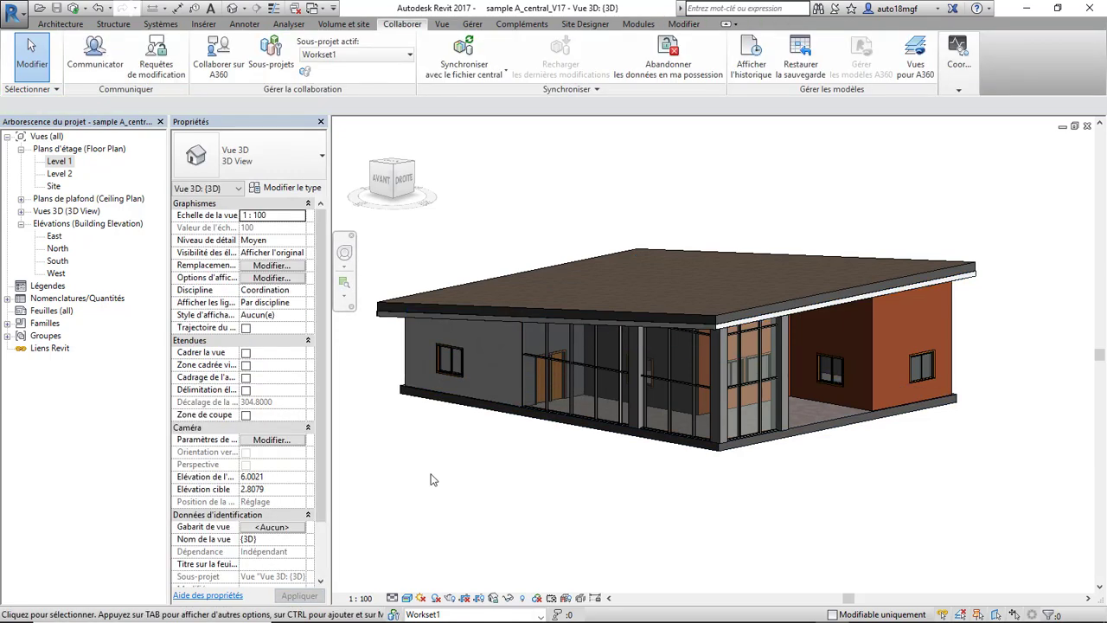
Rename Workset1 to 'Circulation' in the Worksets dialog
click(273, 61)
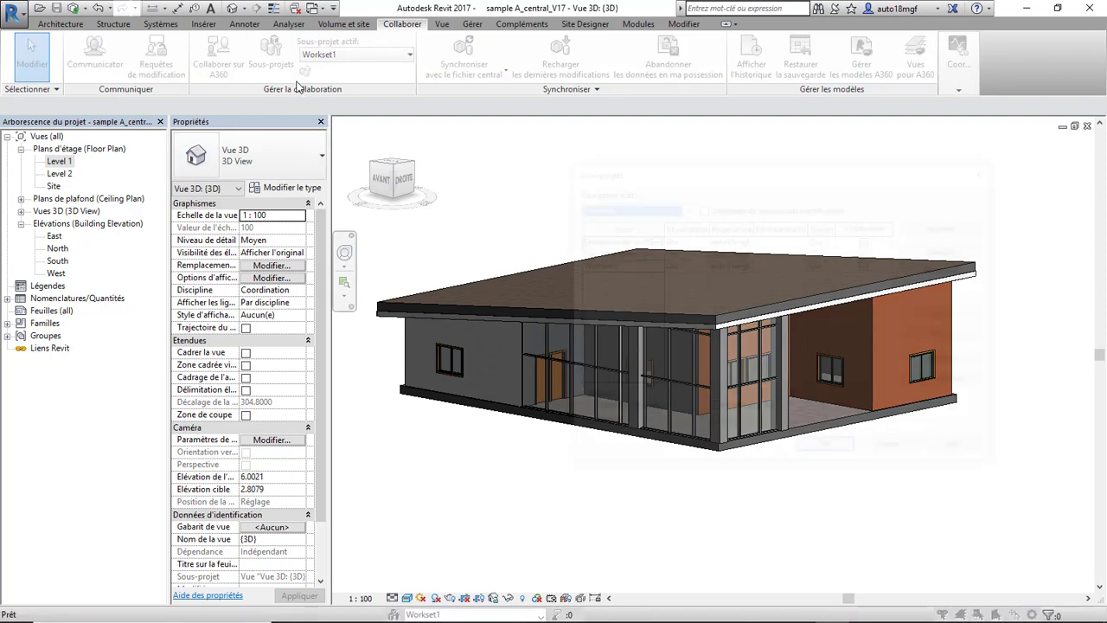
click(596, 266)
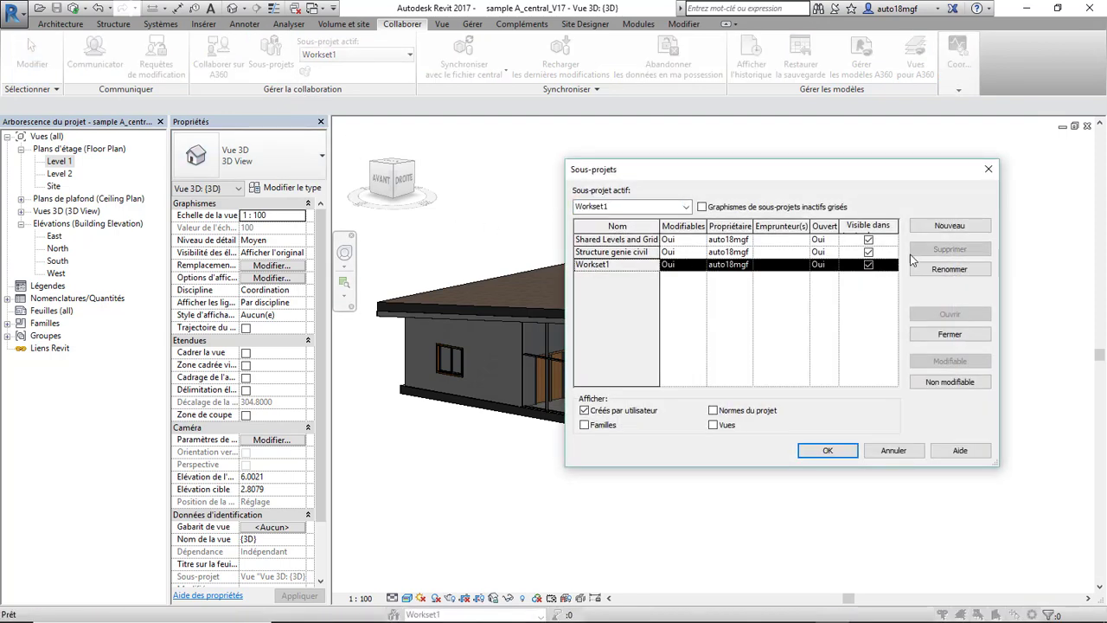
click(919, 271)
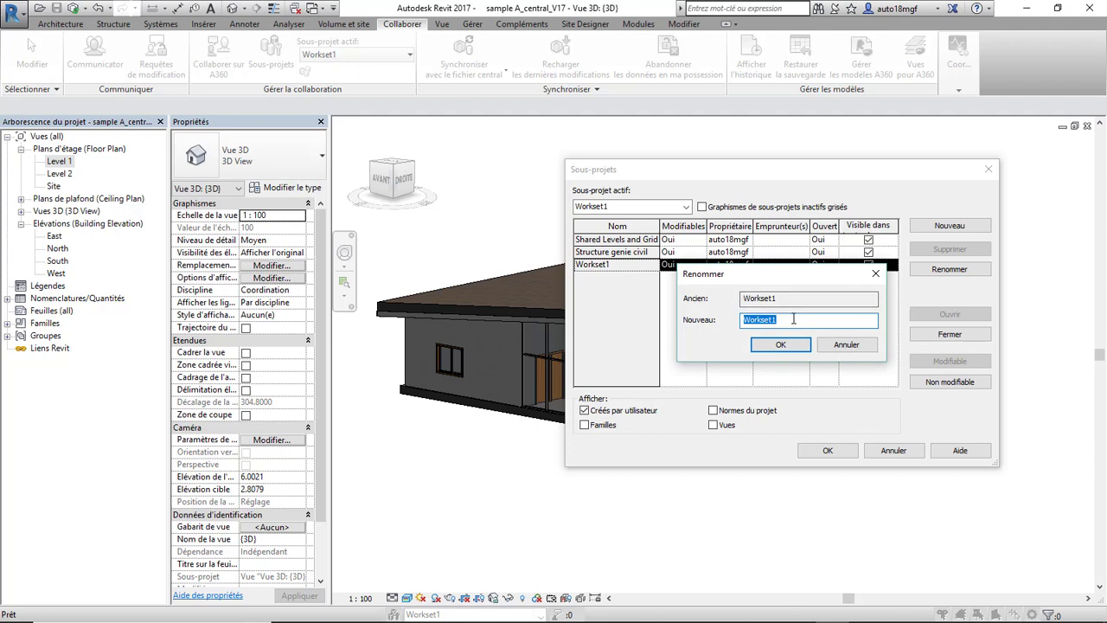
text(C)
text(n)
key(BackSpace)
key(BackSpace)
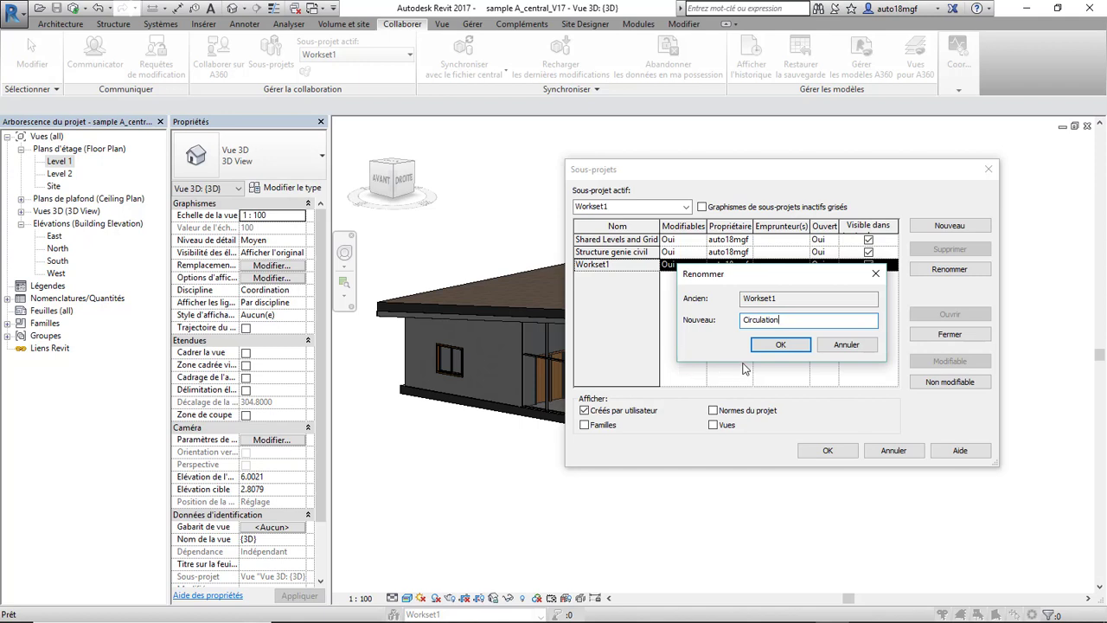
click(764, 345)
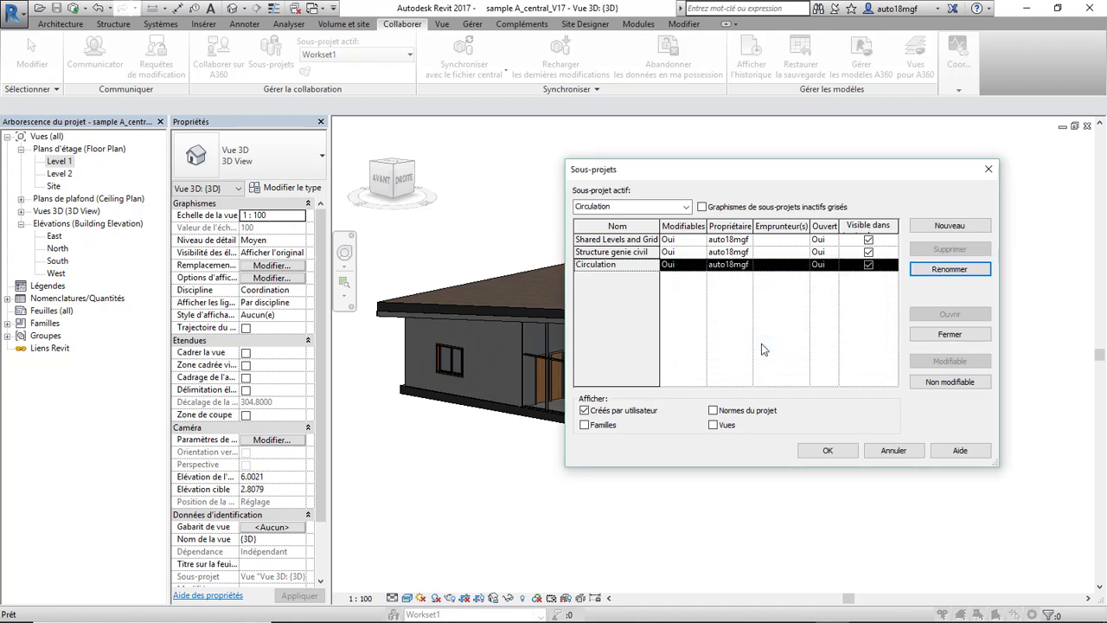
click(826, 451)
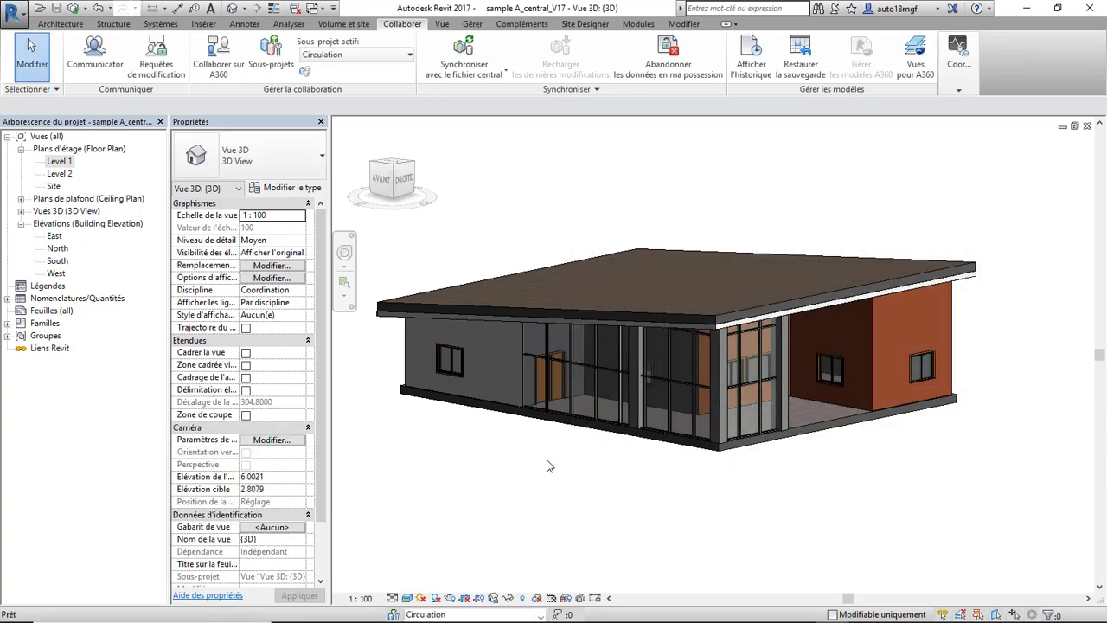
Set Structure genie civil to Hide on the Worksets tab of the 3D view's Visibility/Graphics (VG)
key(v)
key(g)
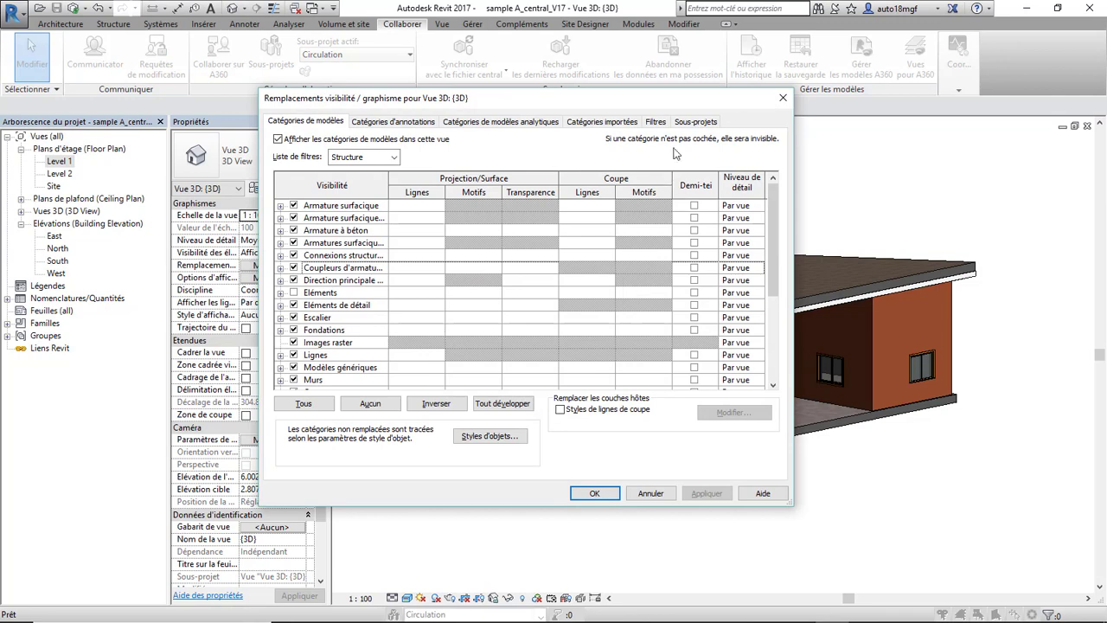
click(690, 128)
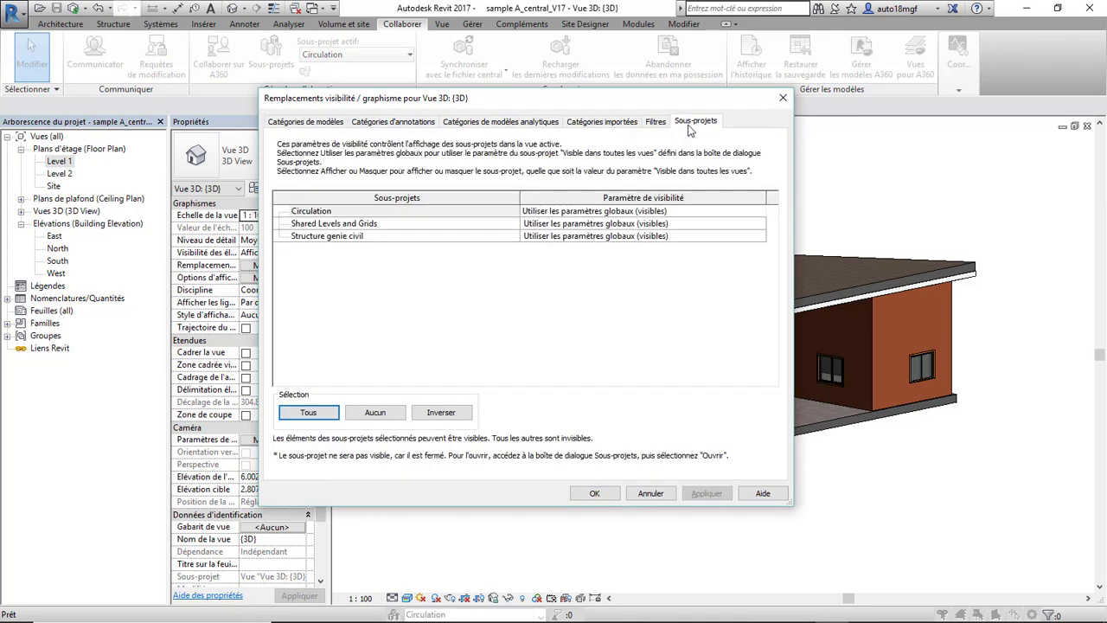
click(609, 236)
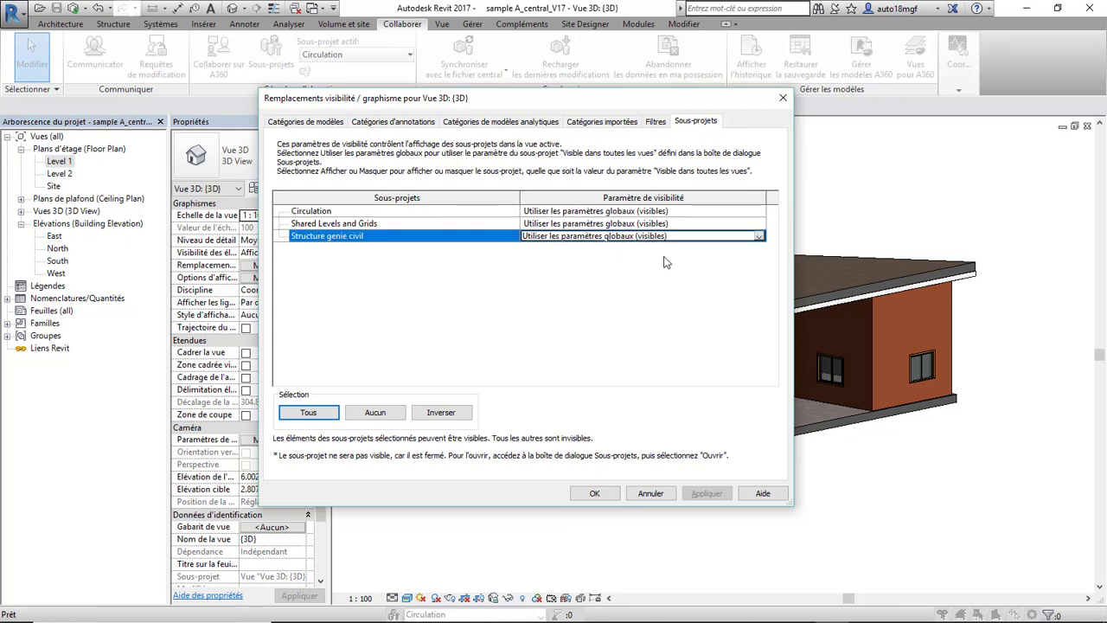
click(758, 237)
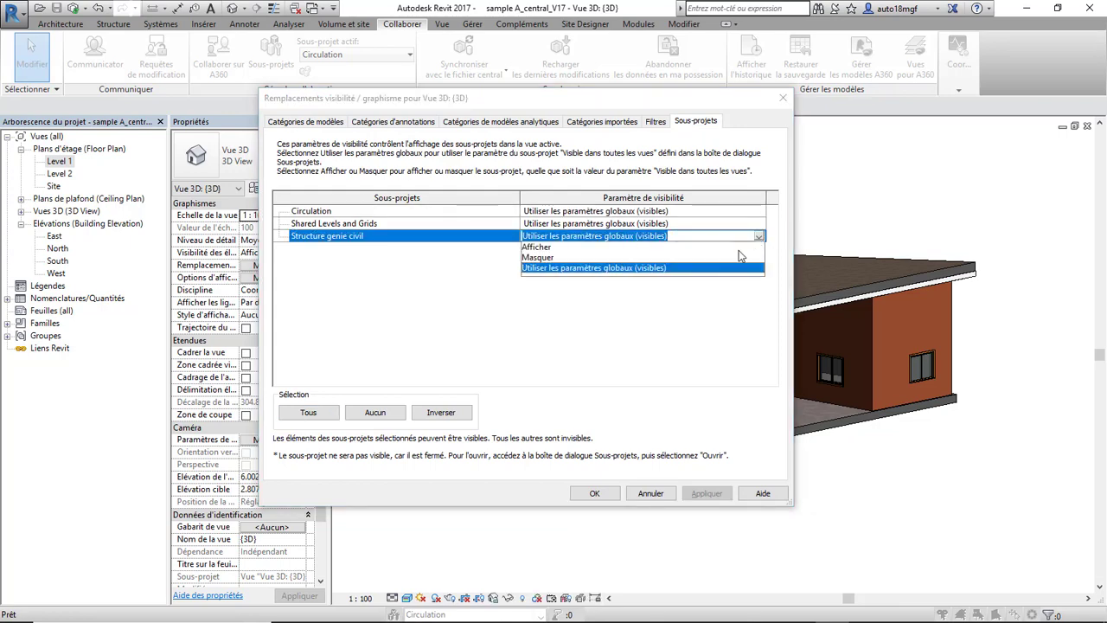
click(576, 257)
click(599, 497)
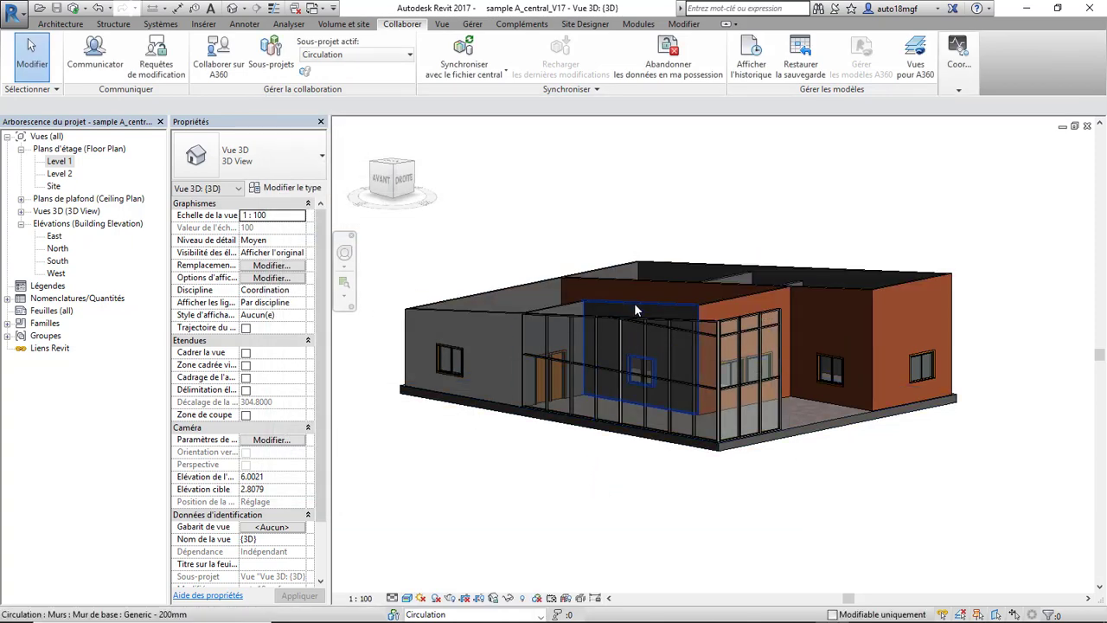
Orbit the house to a frontal view and bring up the Sous-projets worksets list
mouse_move(622, 283)
shift+middle_down()
mouse_move(766, 337)
mouse_move(718, 345)
mouse_move(922, 362)
mouse_move(624, 267)
mouse_move(699, 318)
mouse_move(657, 302)
mouse_move(602, 301)
mouse_move(658, 346)
mouse_move(734, 326)
shift+middle_up()
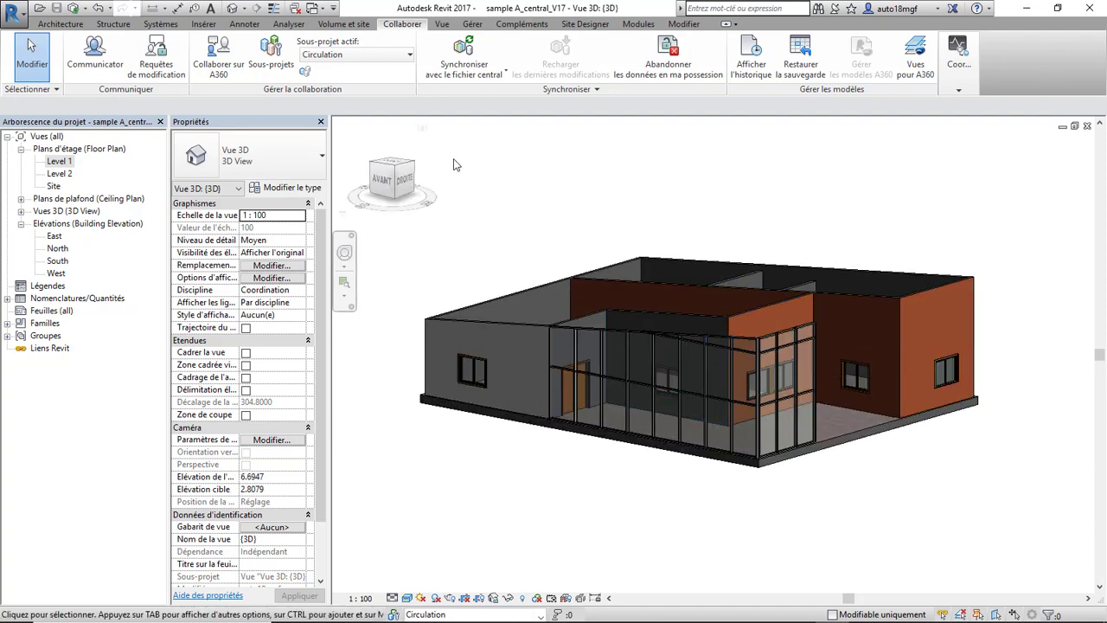
click(256, 65)
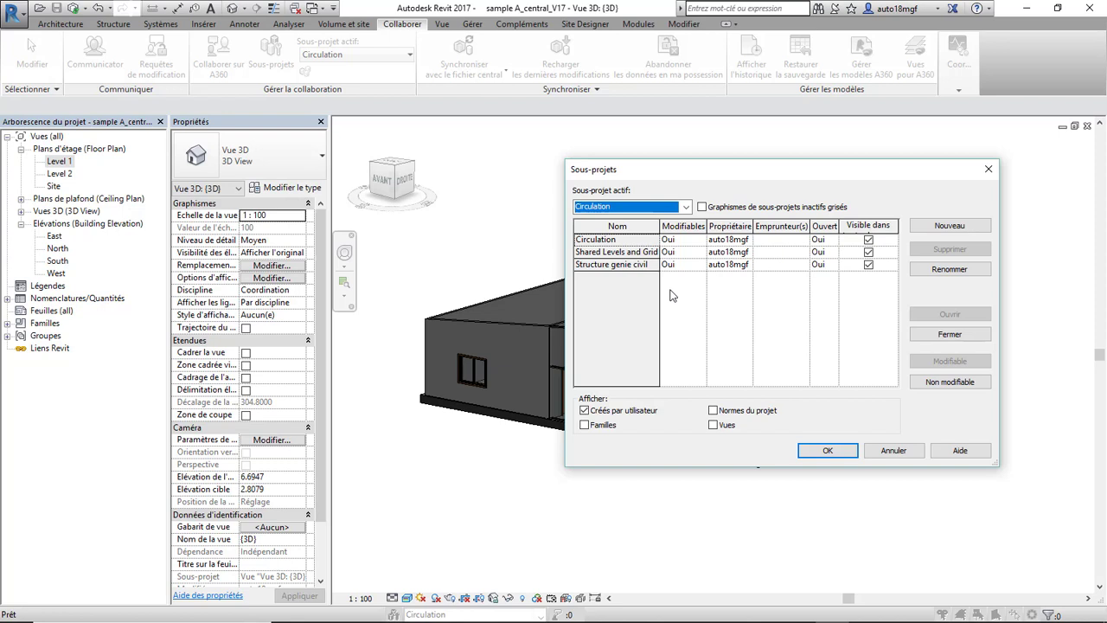
Set the Circulation workset to Non modifiable and dismiss the ownership-release notice
click(607, 239)
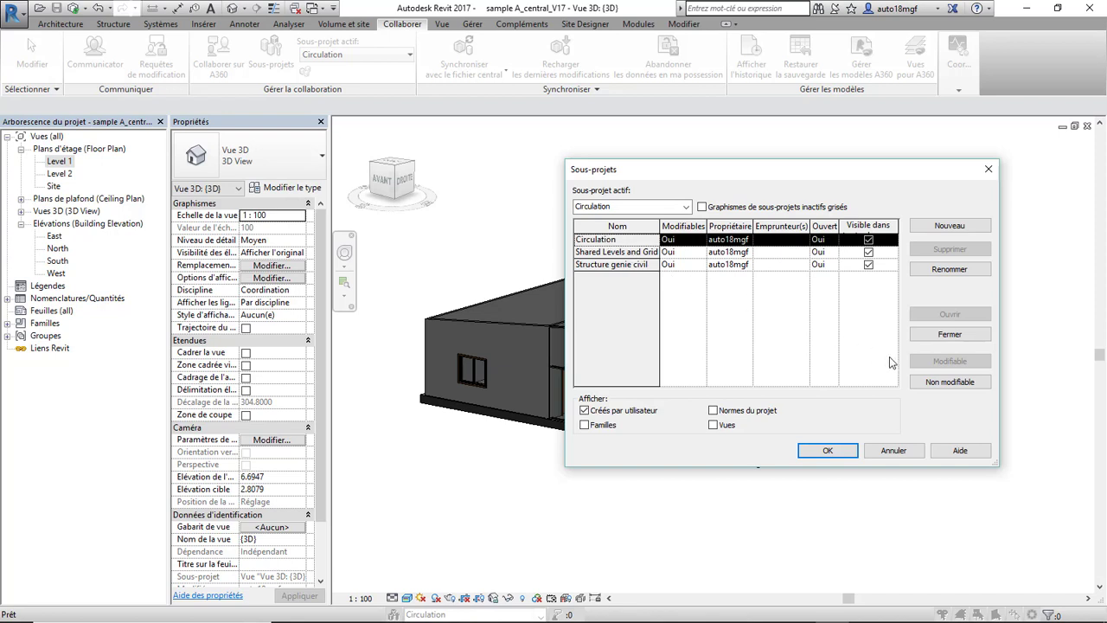
click(925, 386)
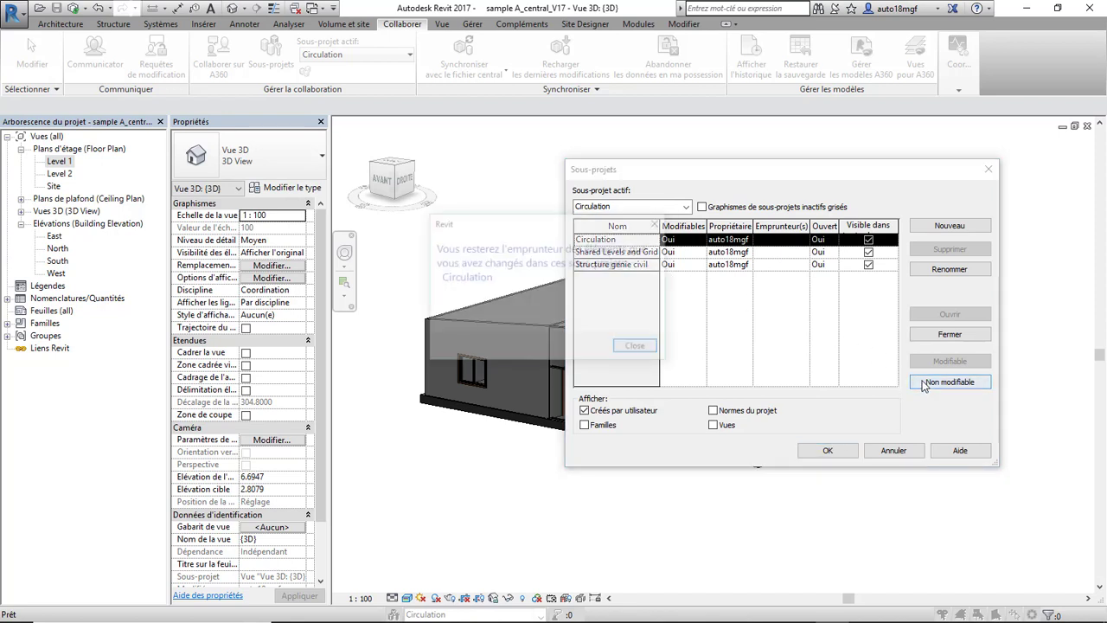
click(657, 348)
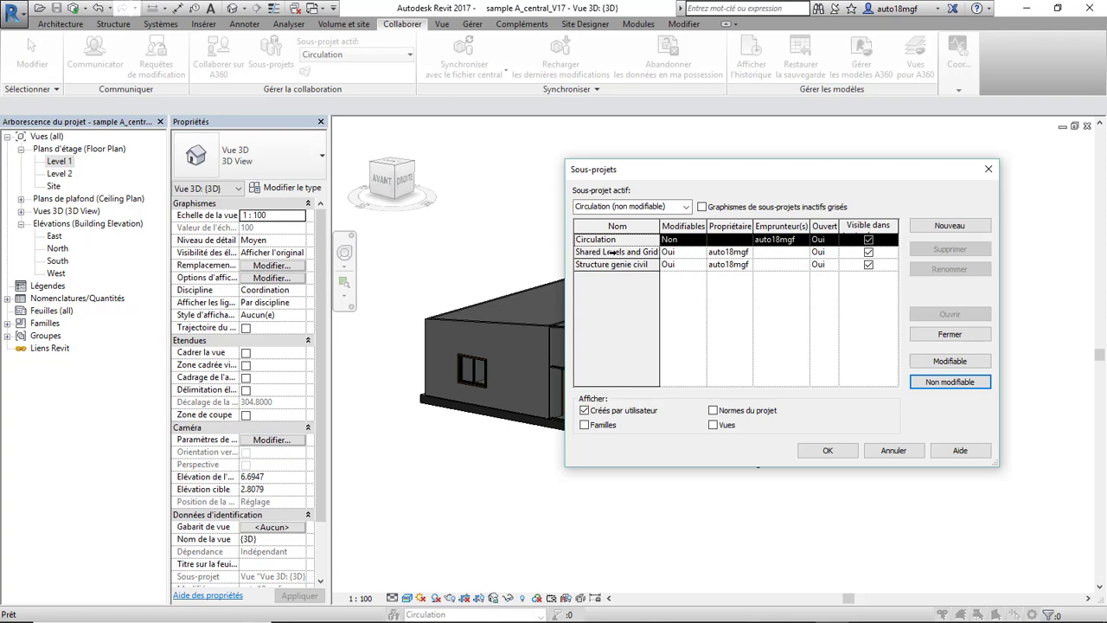
Accept the workset changes, reframe the house, and open Synchroniser avec le fichier central
click(818, 452)
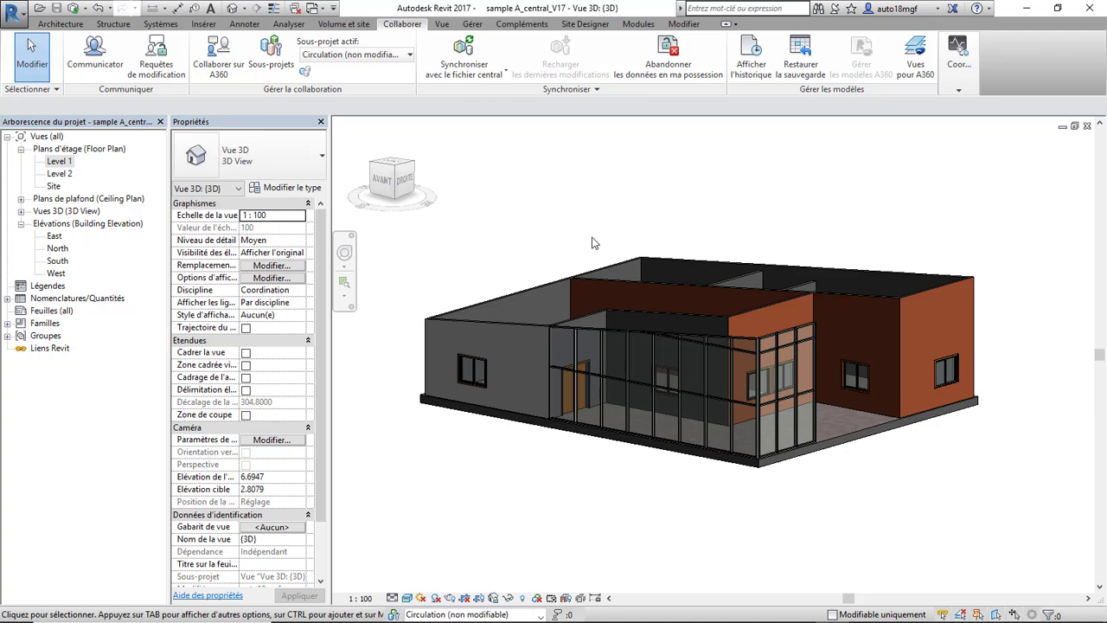
middle_drag(609, 304, 588, 279)
scroll(588, 279, up, 2)
scroll(587, 278, up, 1)
scroll(588, 279, up, 1)
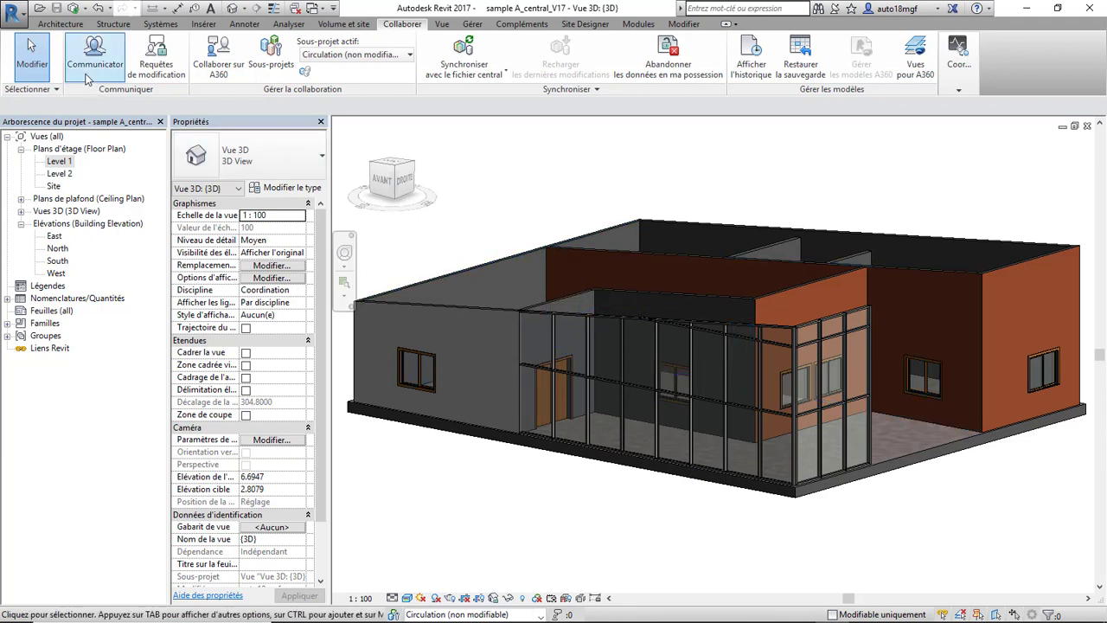
click(75, 10)
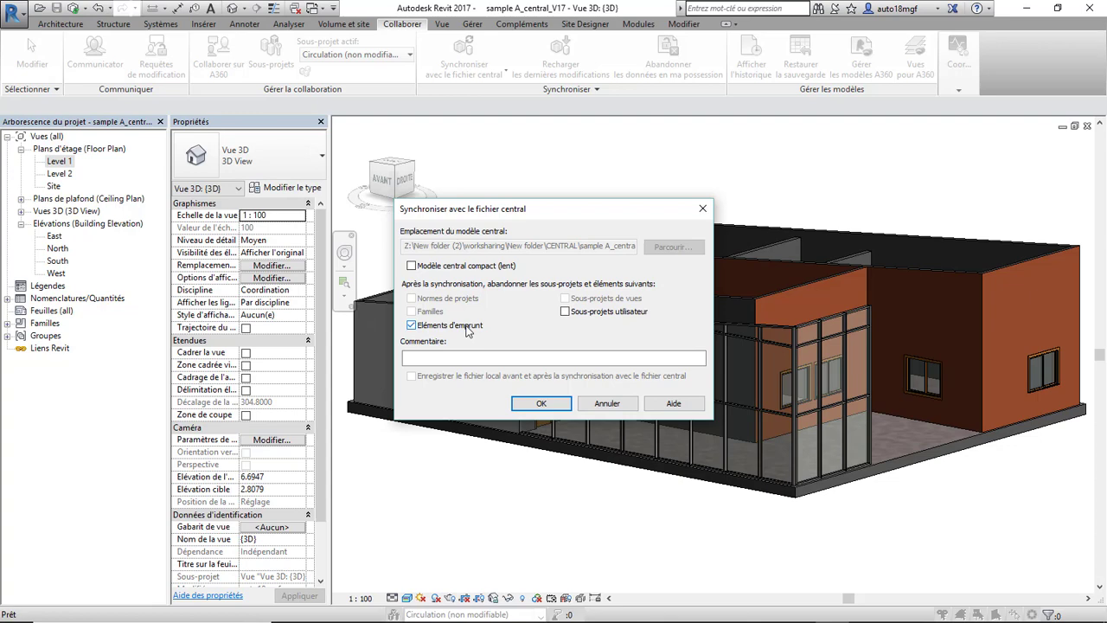
Confirm synchronisation with the central model, then orbit low to inspect the house's side
click(521, 404)
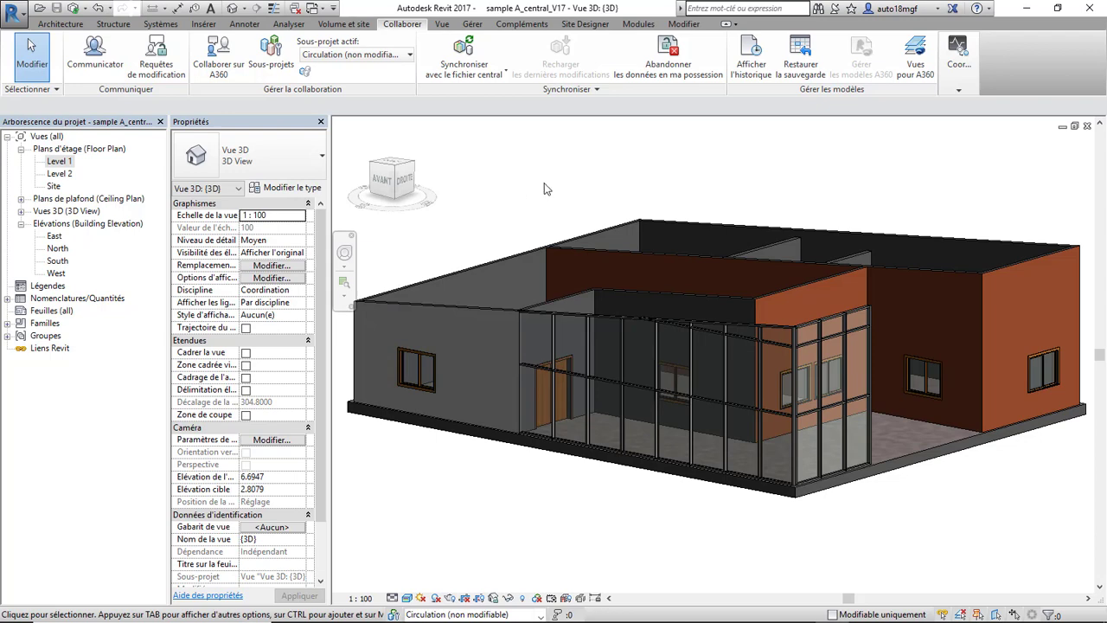
mouse_move(547, 187)
shift+middle_down()
mouse_move(527, 222)
mouse_move(576, 235)
mouse_move(493, 231)
mouse_move(709, 235)
shift+middle_up()
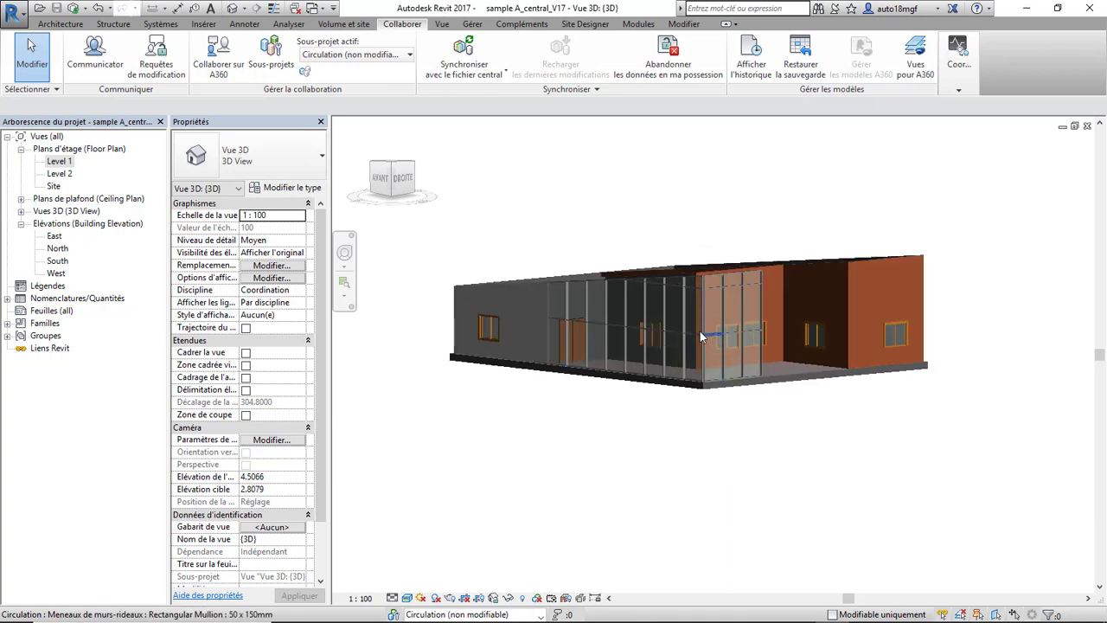
mouse_move(700, 338)
shift+middle_down()
mouse_move(699, 291)
mouse_move(683, 277)
mouse_move(667, 284)
mouse_move(692, 238)
mouse_move(691, 307)
shift+middle_up()
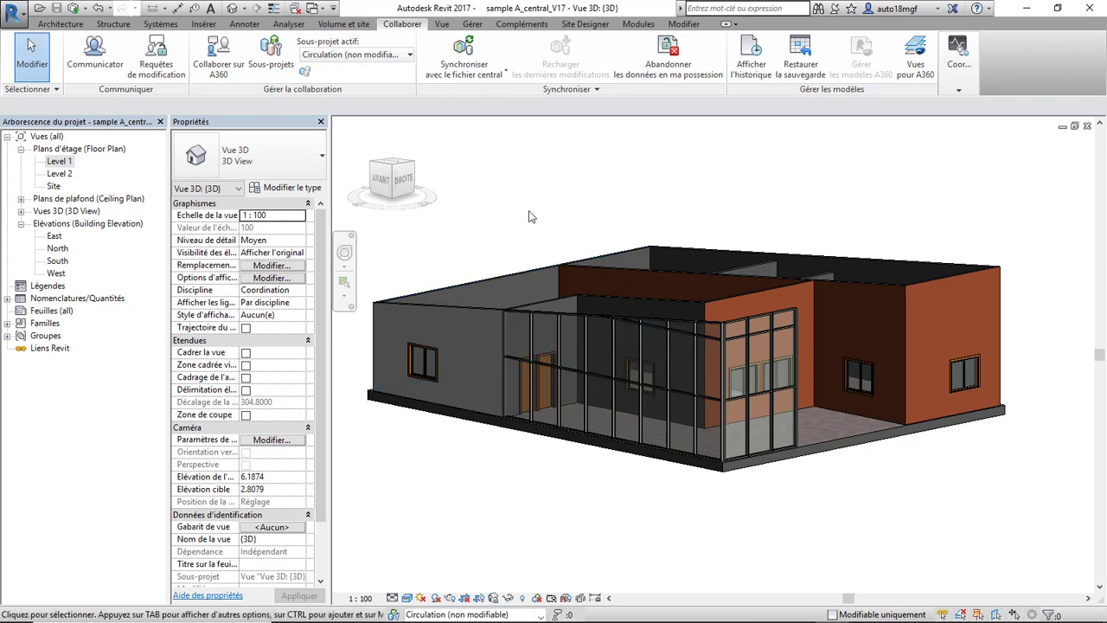
Close the 3D, Level 1 and last remaining views, saving changes to sample A_central_V17
click(1087, 127)
click(1088, 127)
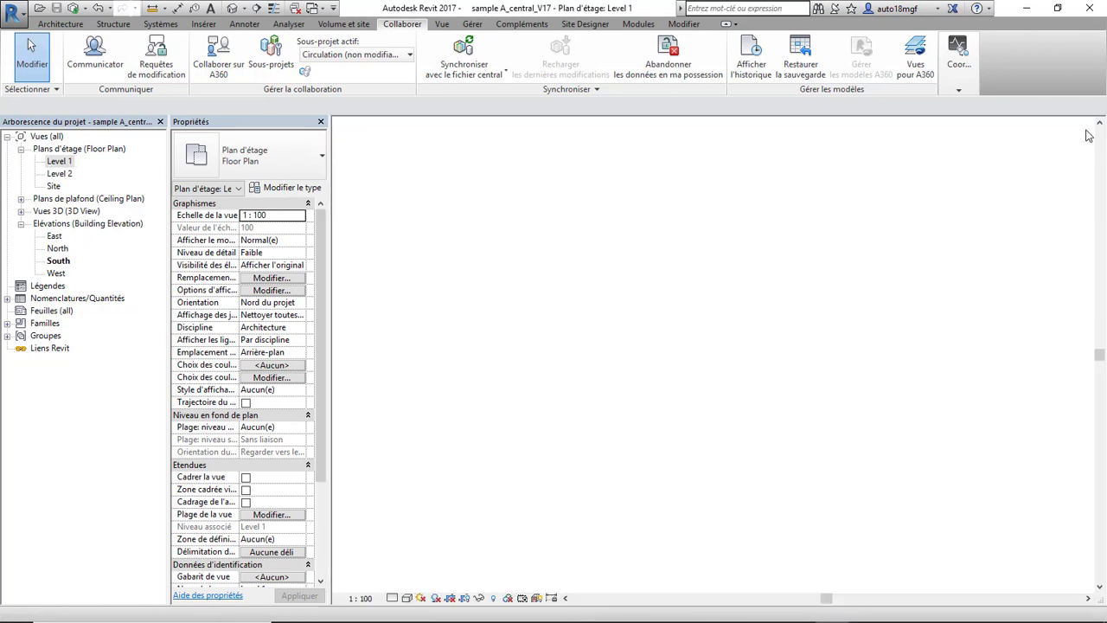
click(1087, 126)
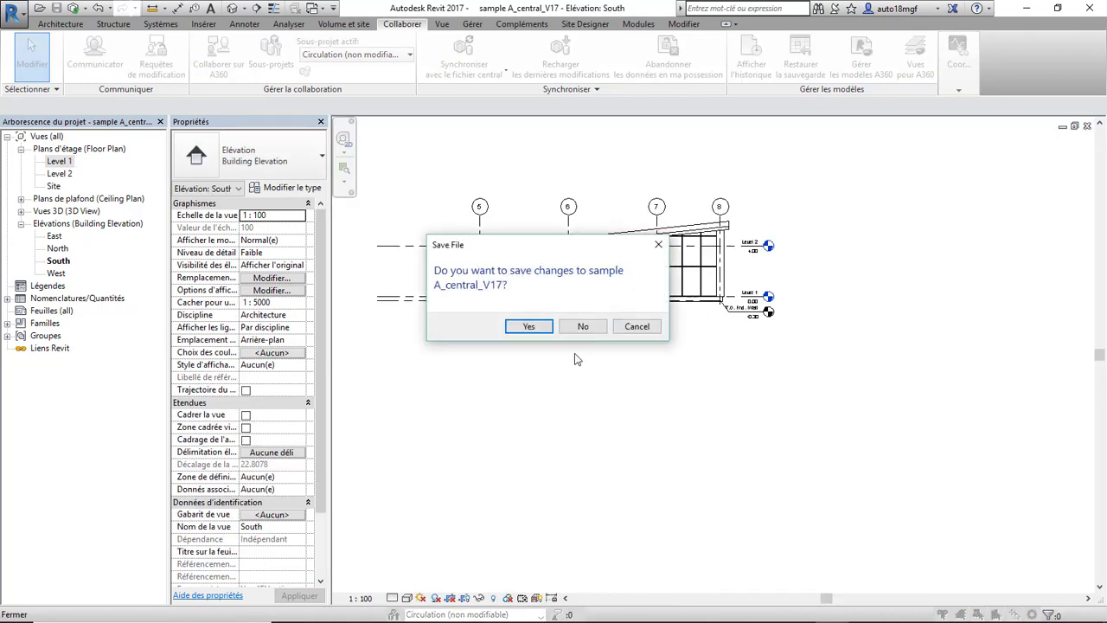
click(528, 327)
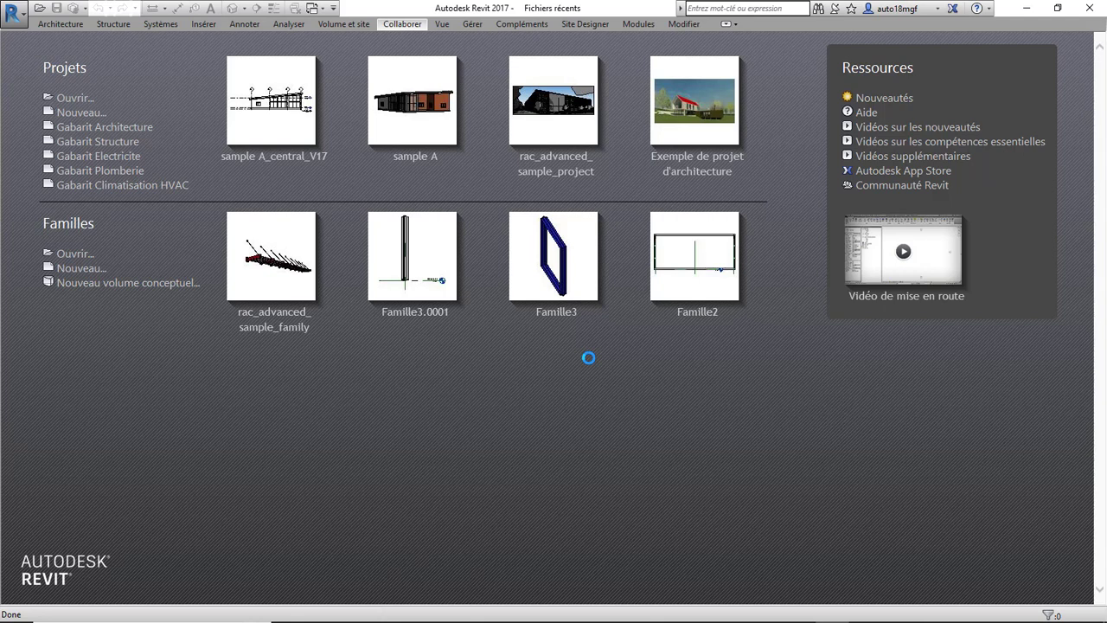
click(40, 9)
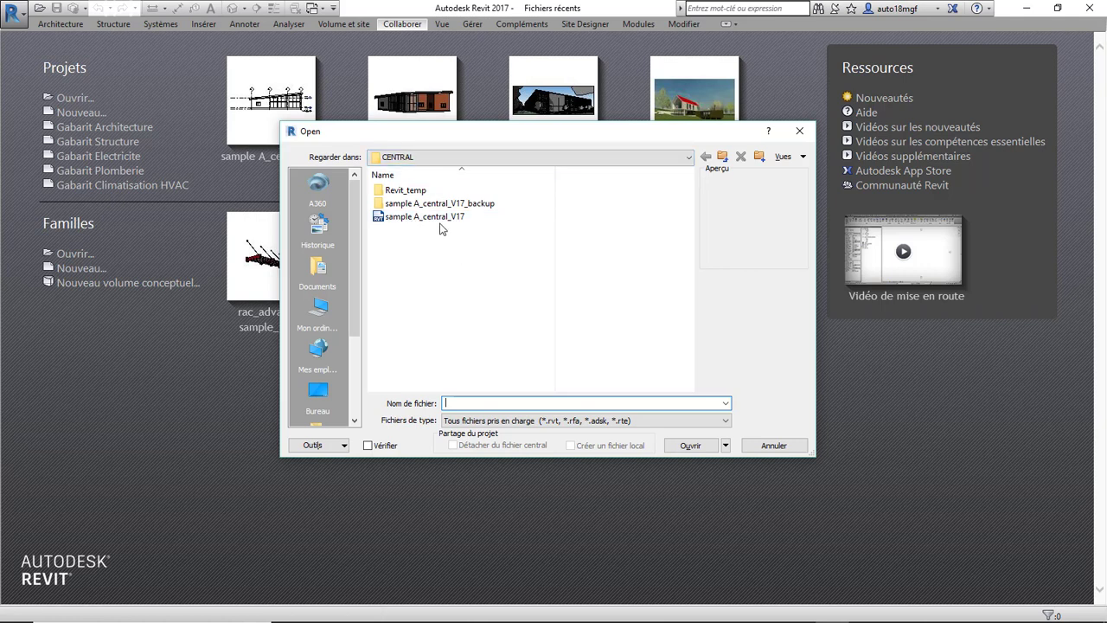
click(438, 217)
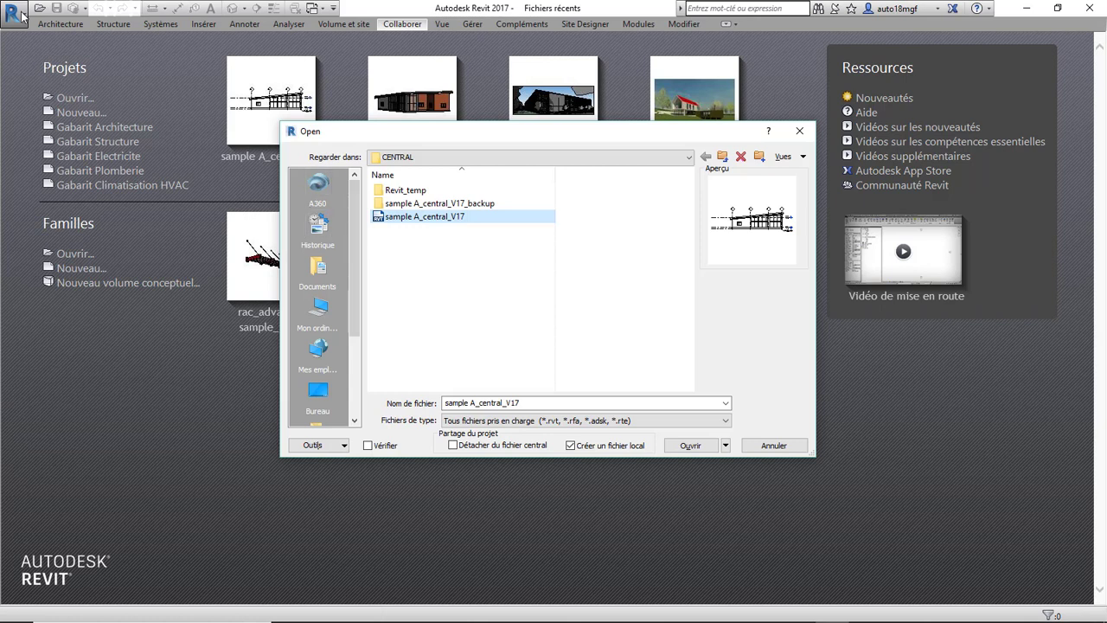
click(765, 450)
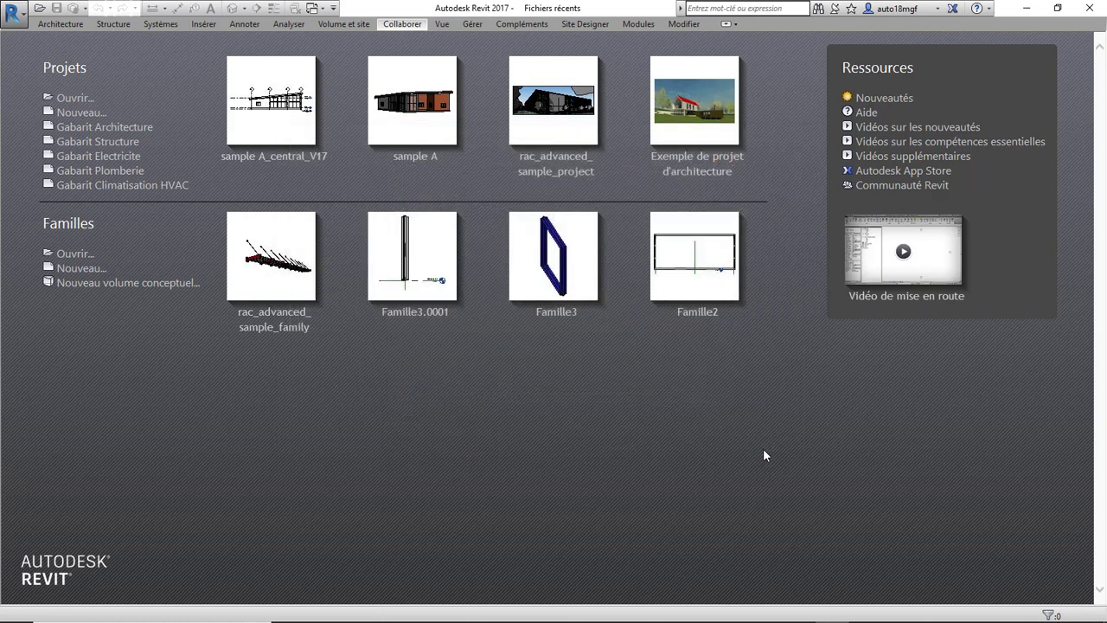
click(12, 13)
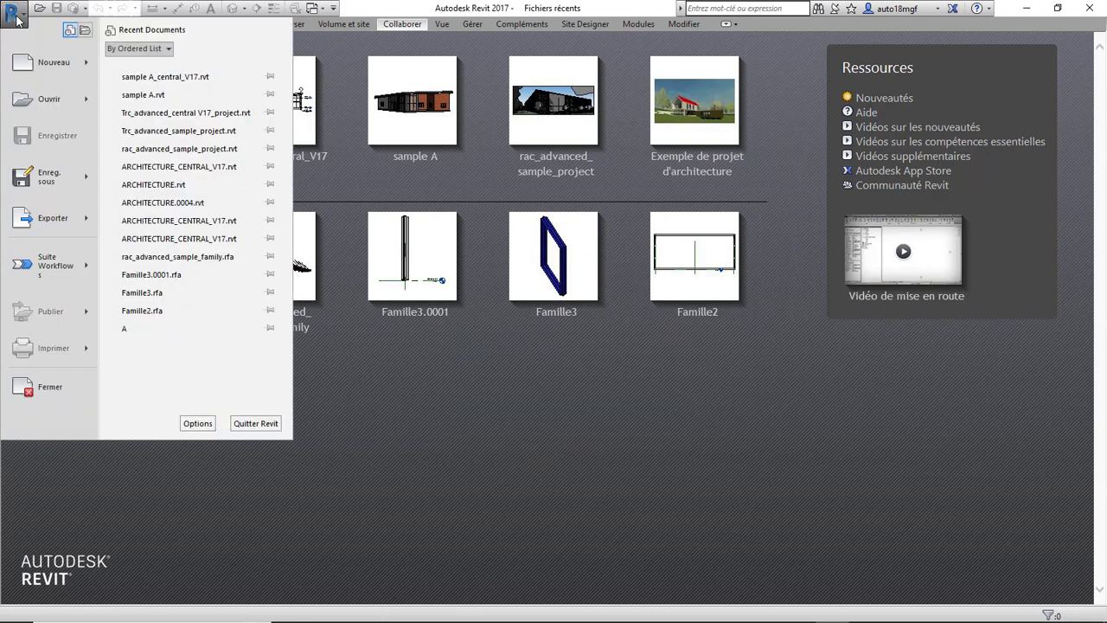
click(192, 422)
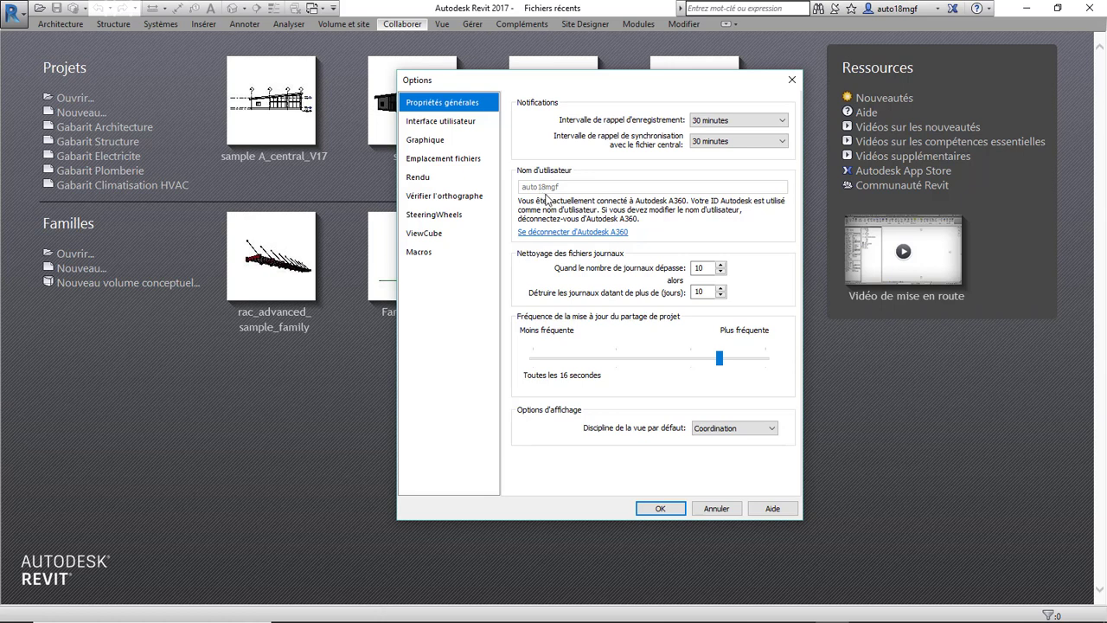
click(715, 508)
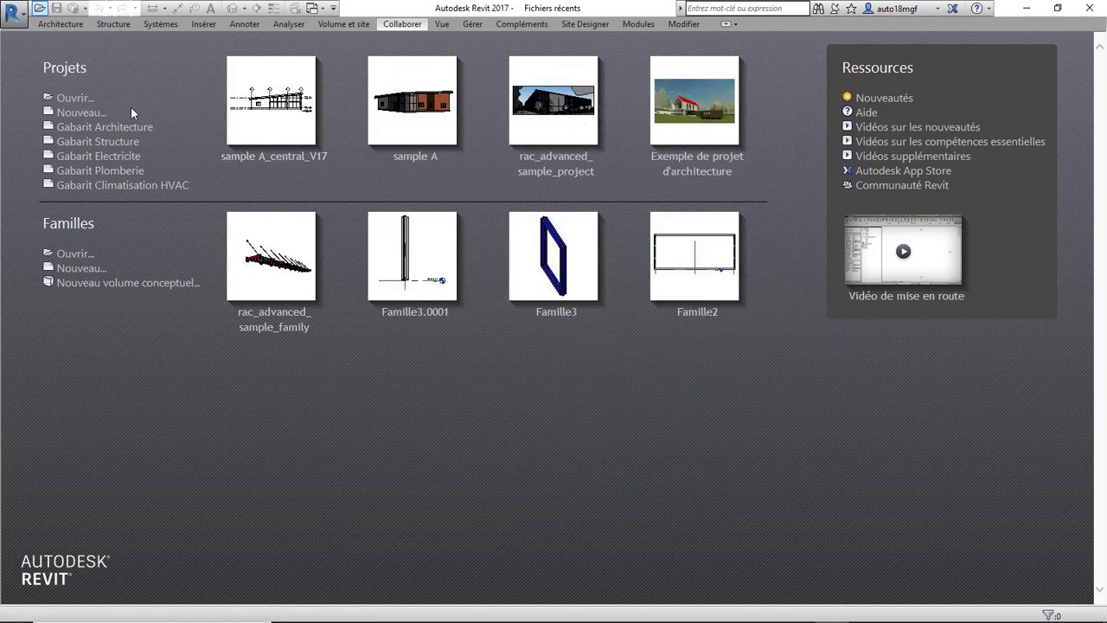
Try opening sample A_central_V17 as a local copy and dismiss the resulting error
click(424, 217)
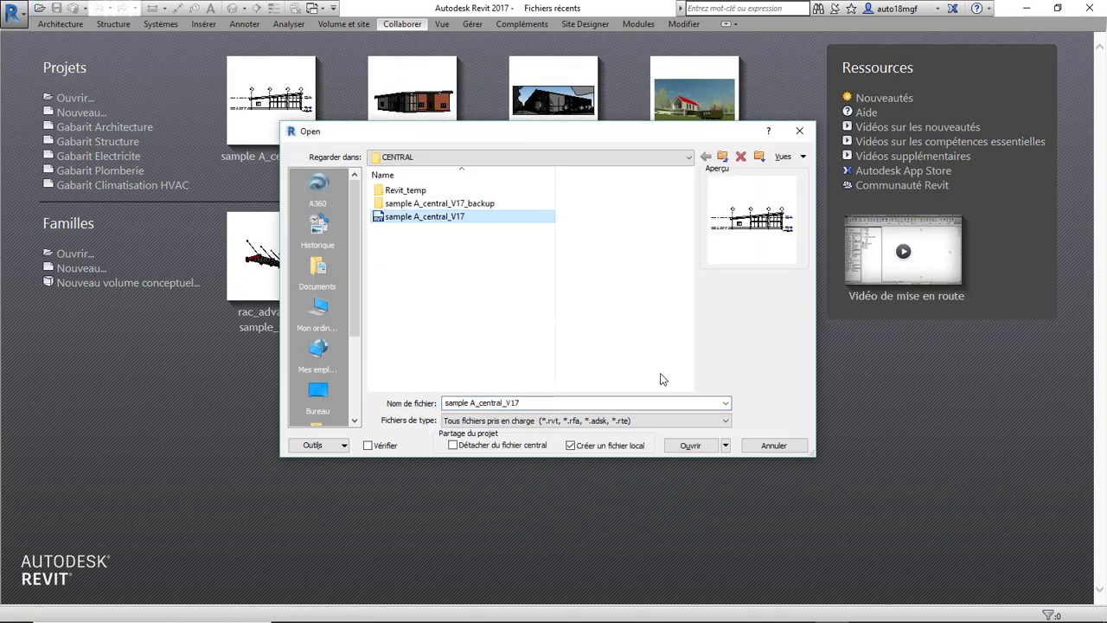
click(689, 444)
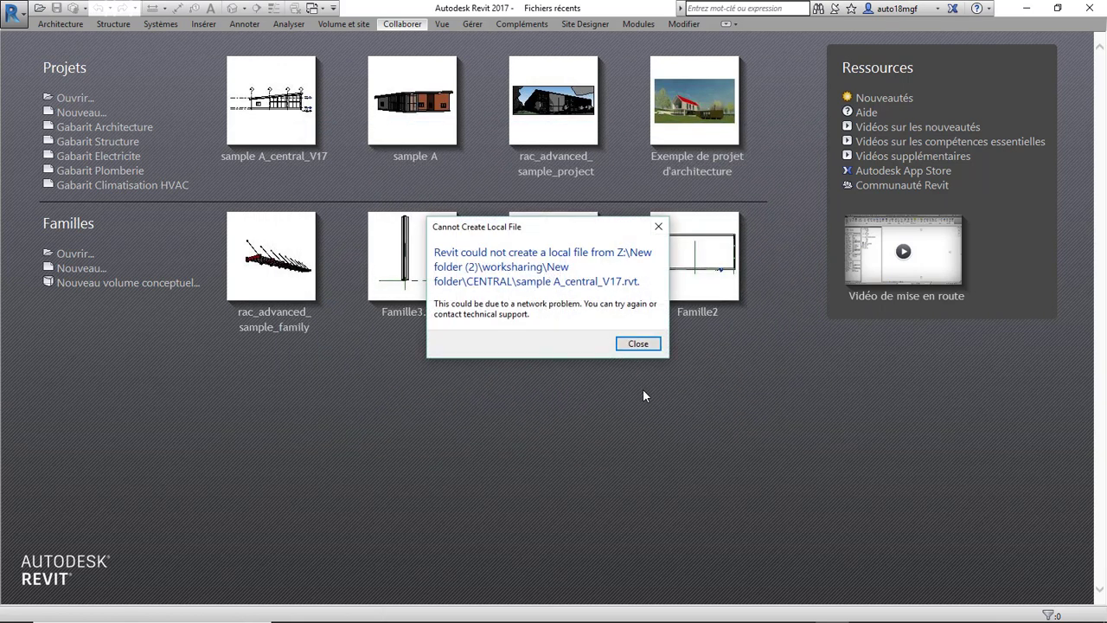
click(638, 344)
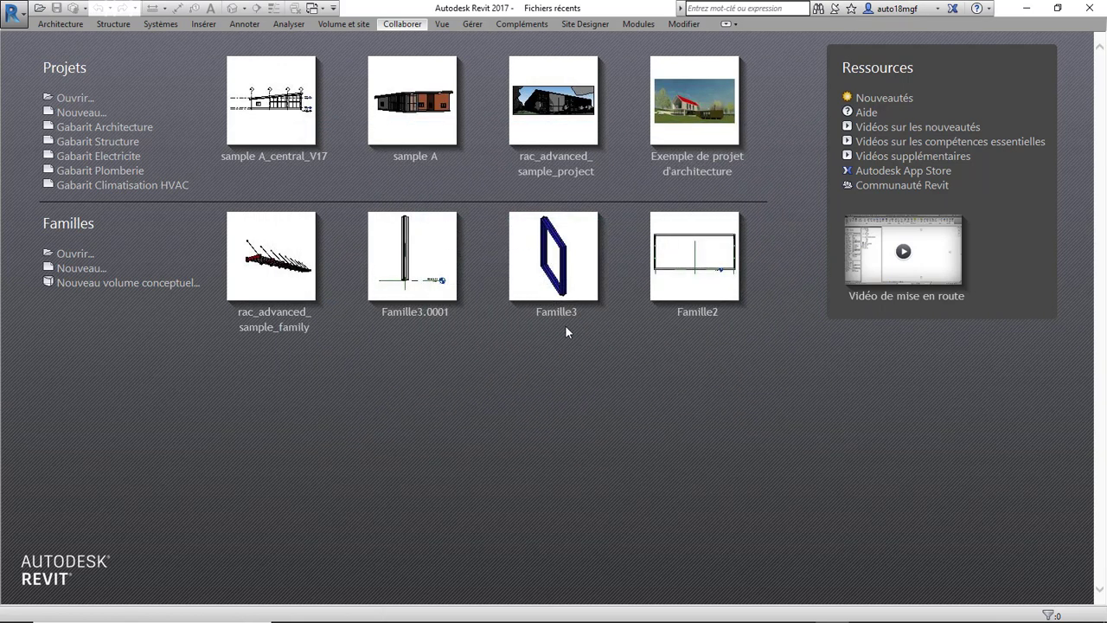
Try opening Z:\CENT as a local copy and close the Cannot Create Local File error
click(39, 7)
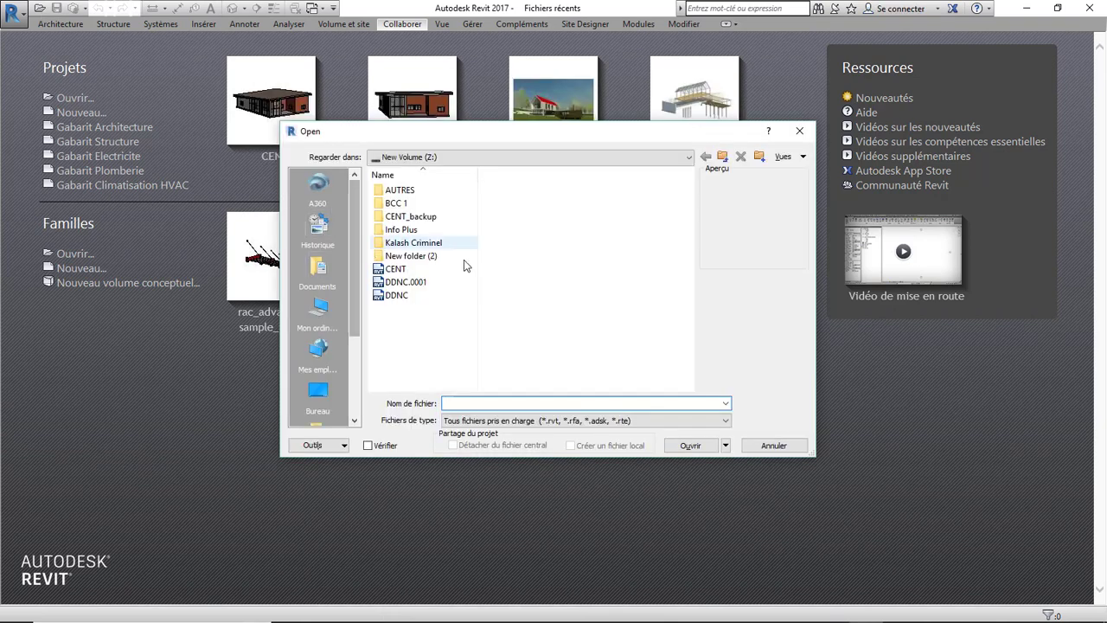
click(394, 270)
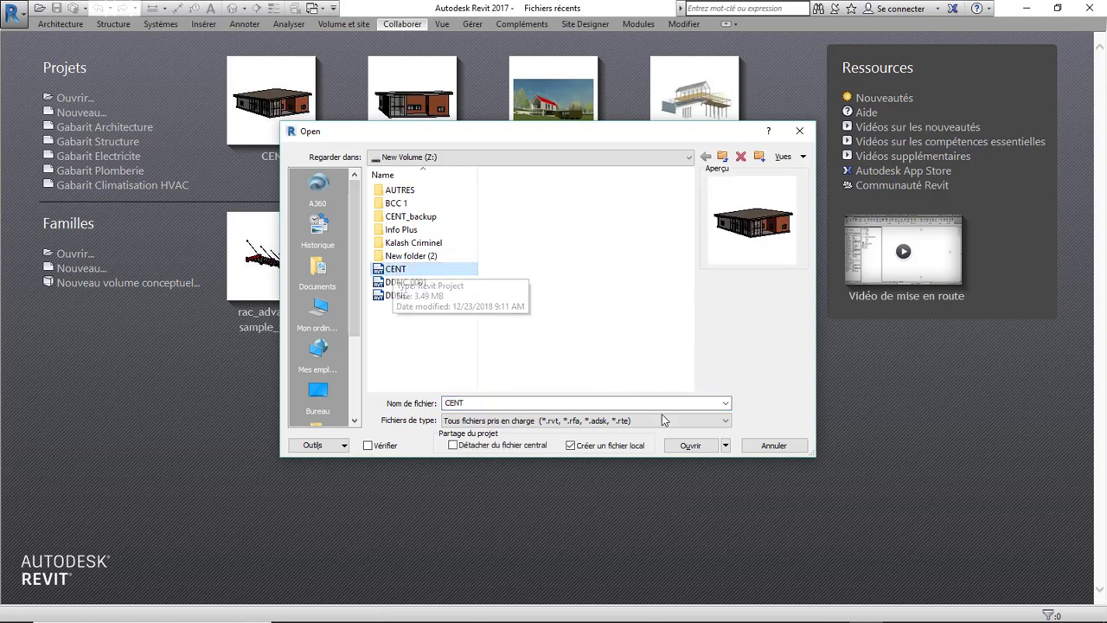
click(689, 446)
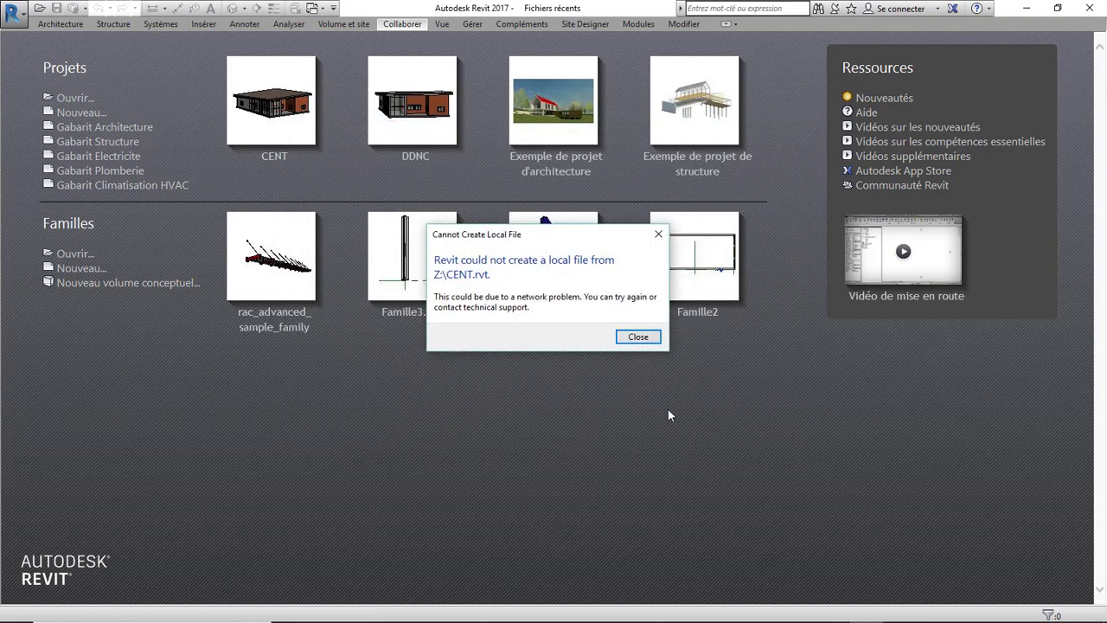
click(624, 341)
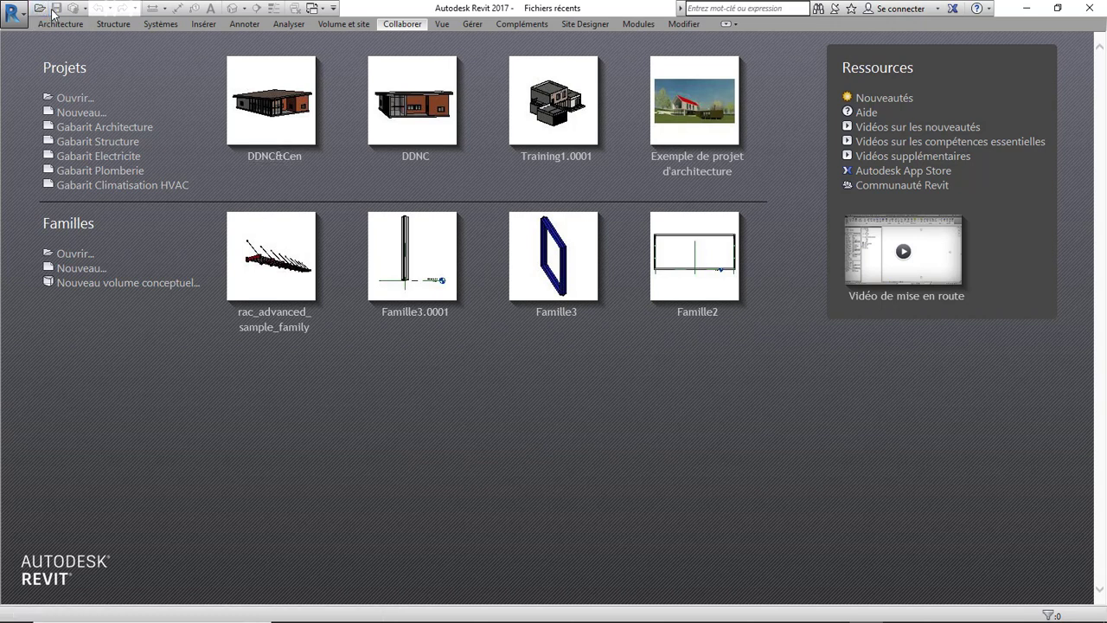
Attempt a local copy of DDNC&Cen, dismiss the error, then open it from Recent Files
click(389, 233)
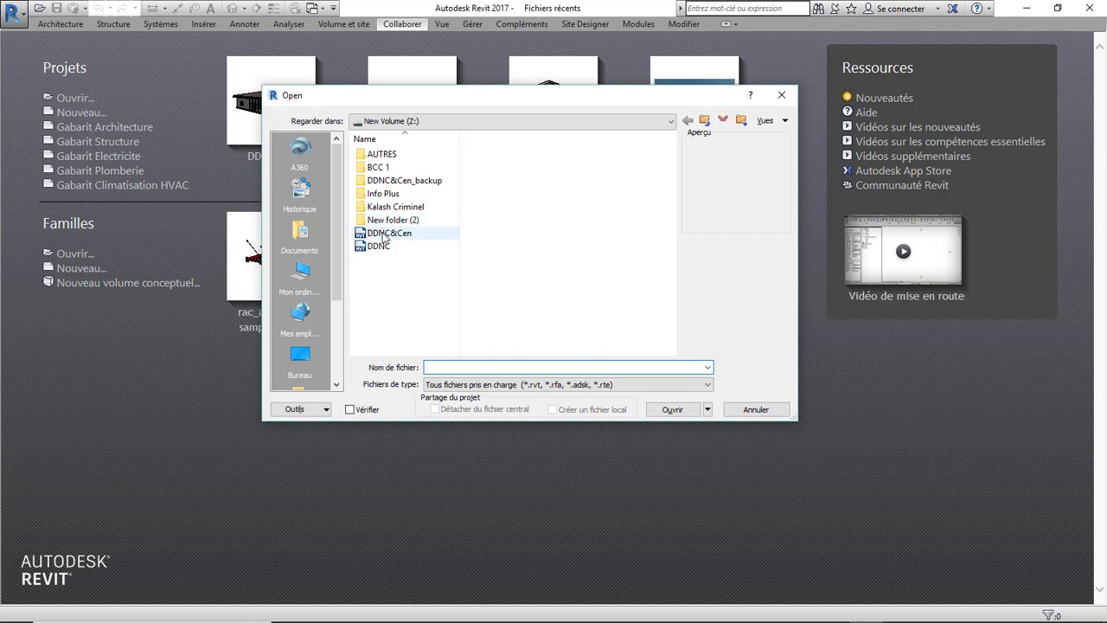
click(683, 407)
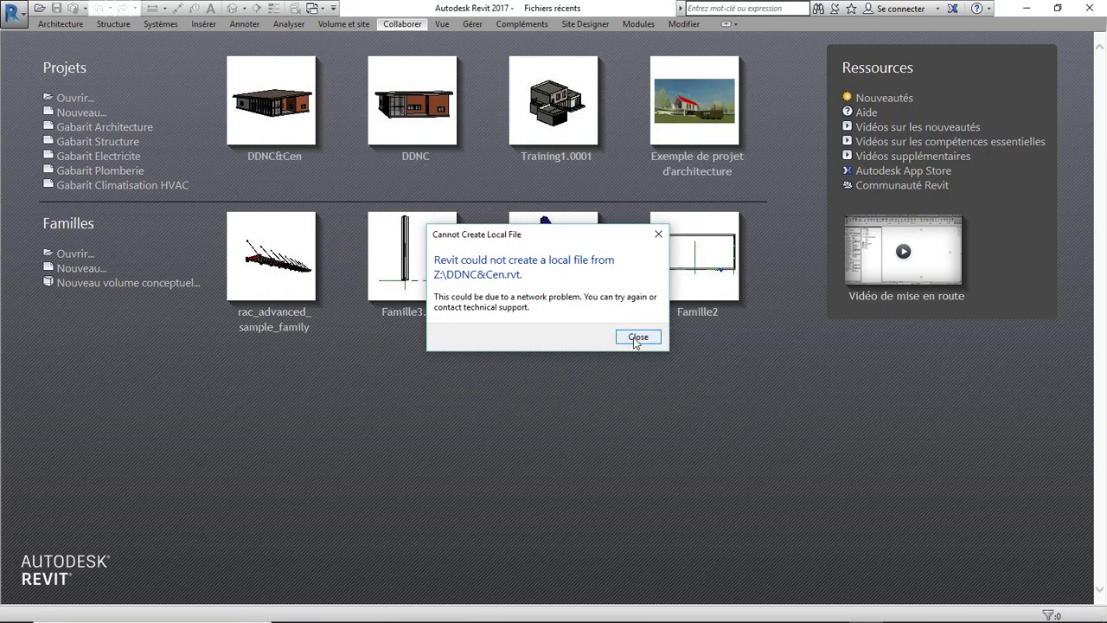
click(637, 338)
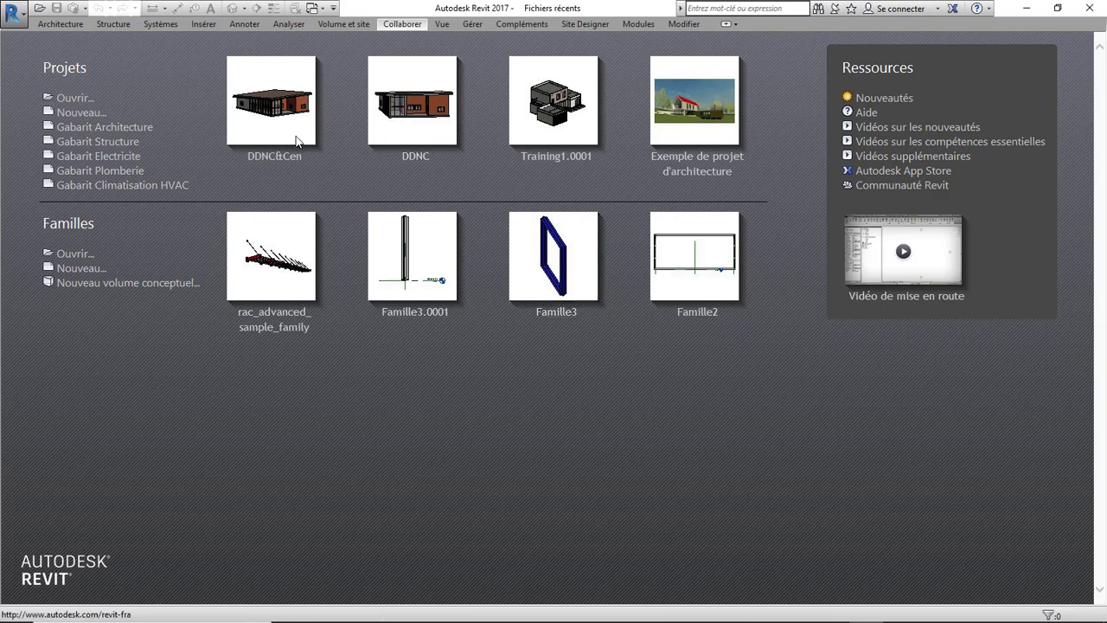
click(265, 95)
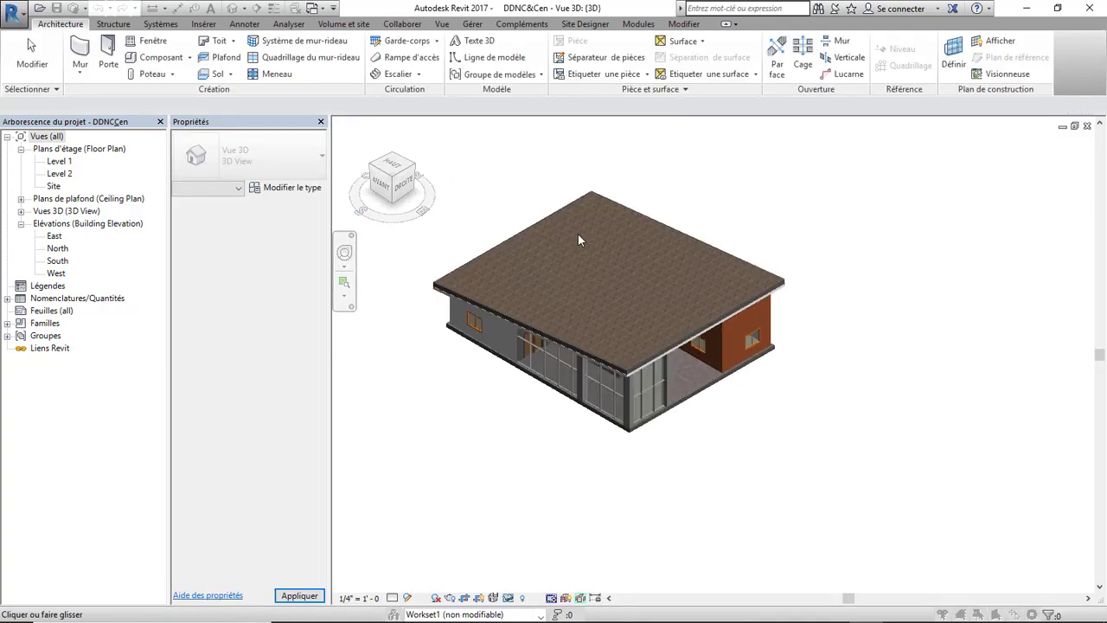
Zoom in and out on the loaded DDNC&Cen 3D view of the house
scroll(578, 240, up, 2)
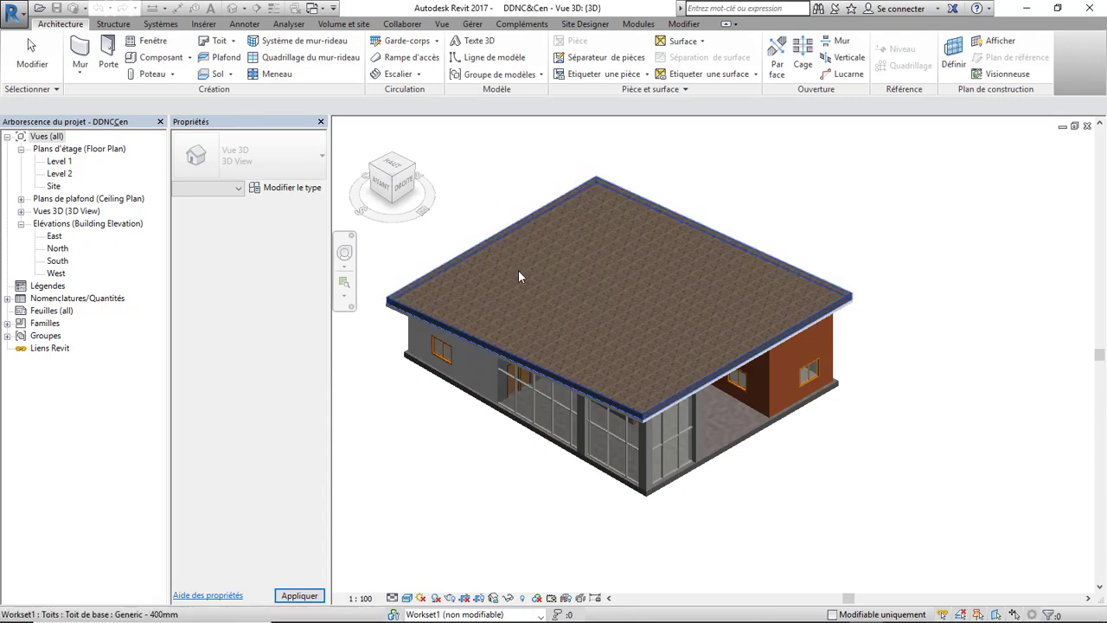
scroll(519, 277, down, 1)
scroll(508, 271, down, 1)
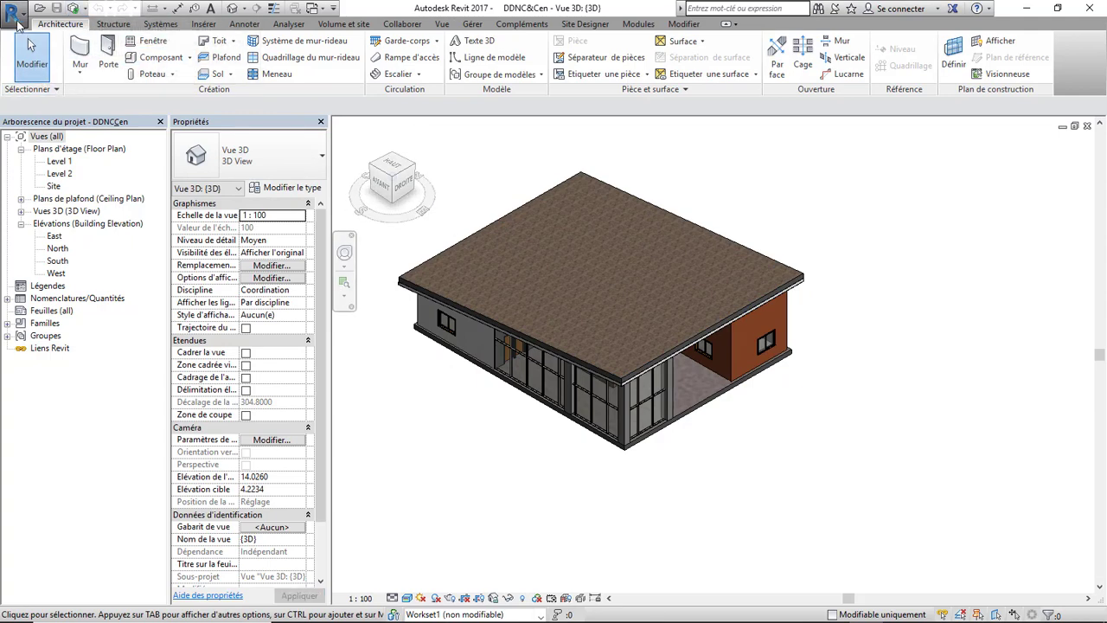
Via Enreg. sous > Projet, create a new folder named 'user A' on drive Z:
click(17, 21)
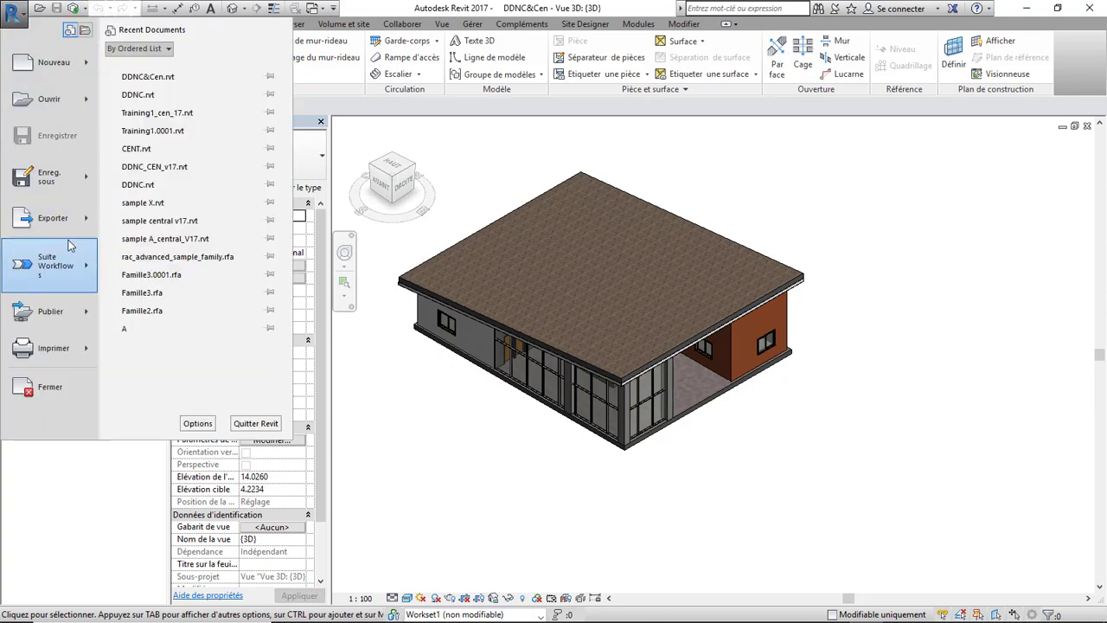
mouse_move(49, 177)
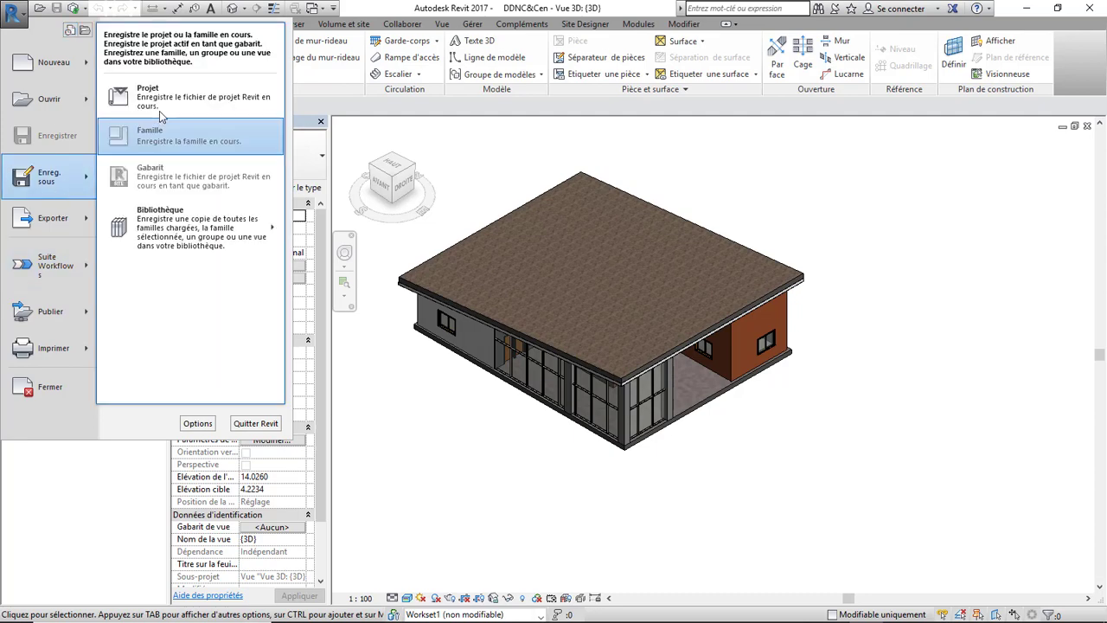
click(159, 111)
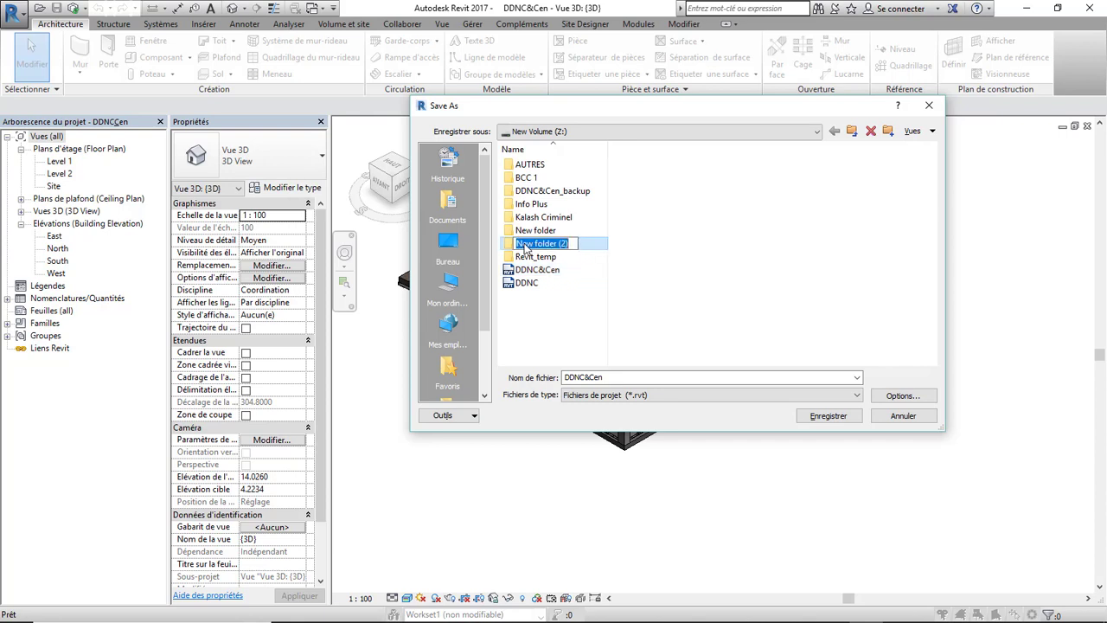
text(user )
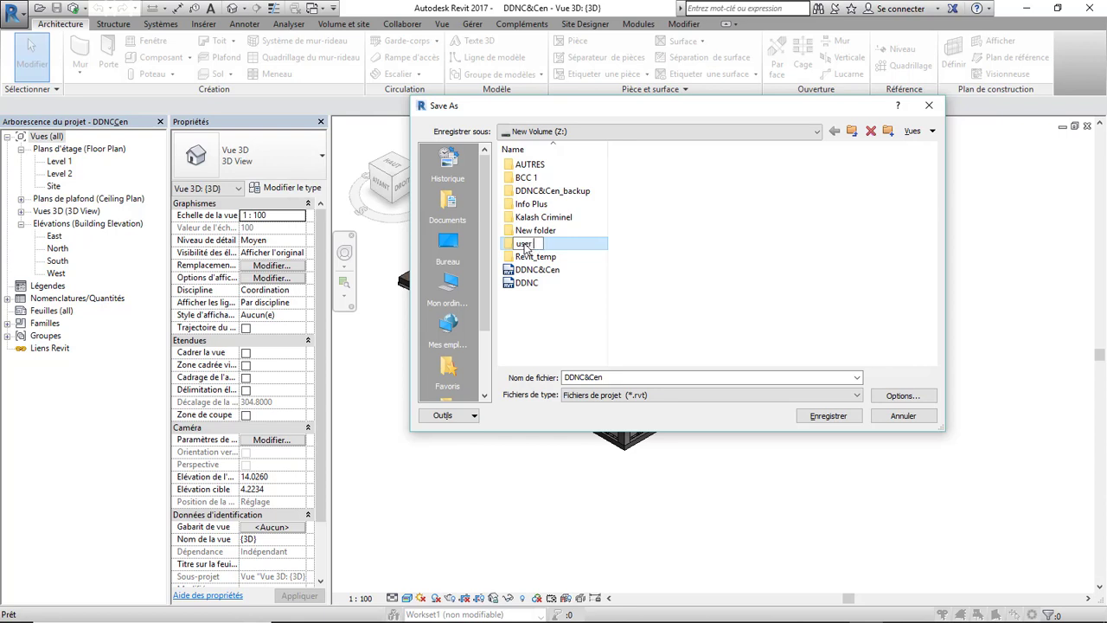
text(A)
click(828, 418)
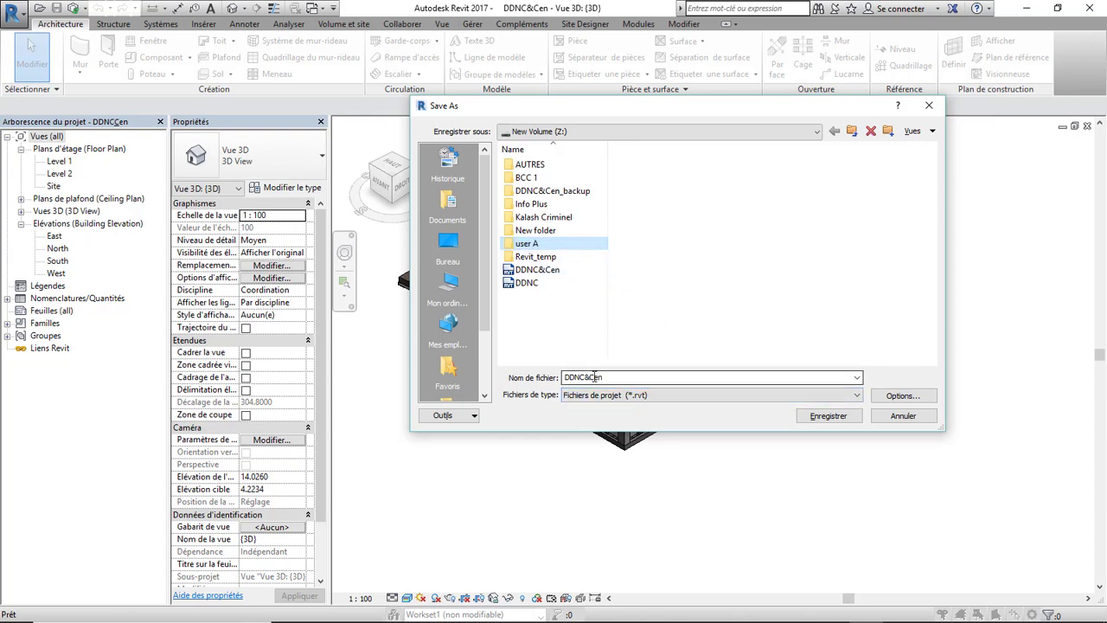
Save the project with the file name 'User A'
drag(603, 378, 549, 384)
text(U)
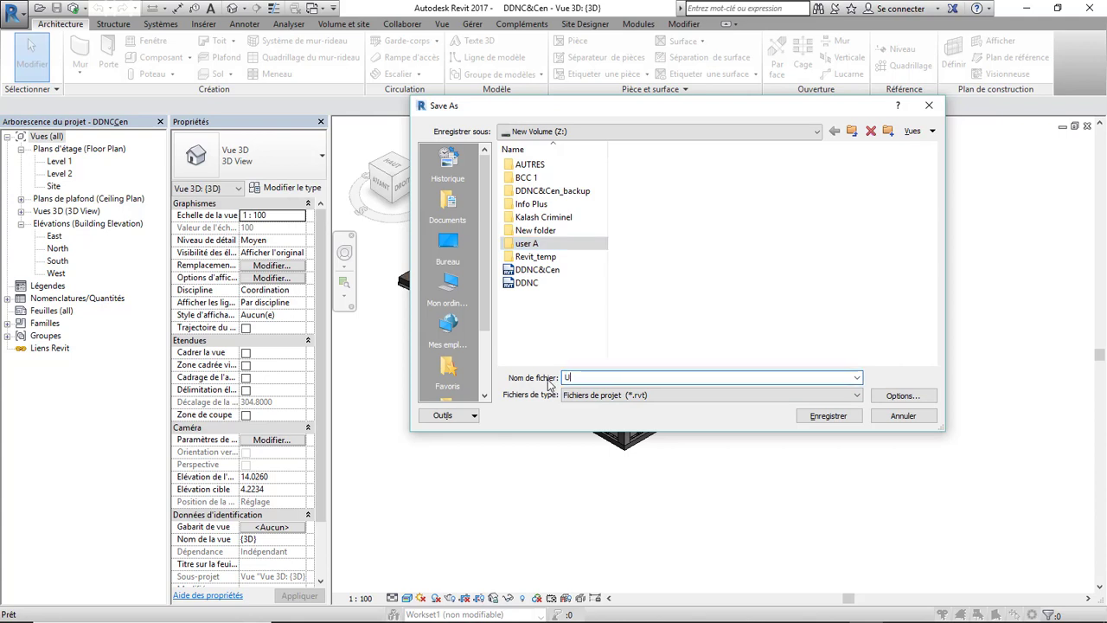
text(ser )
text(A)
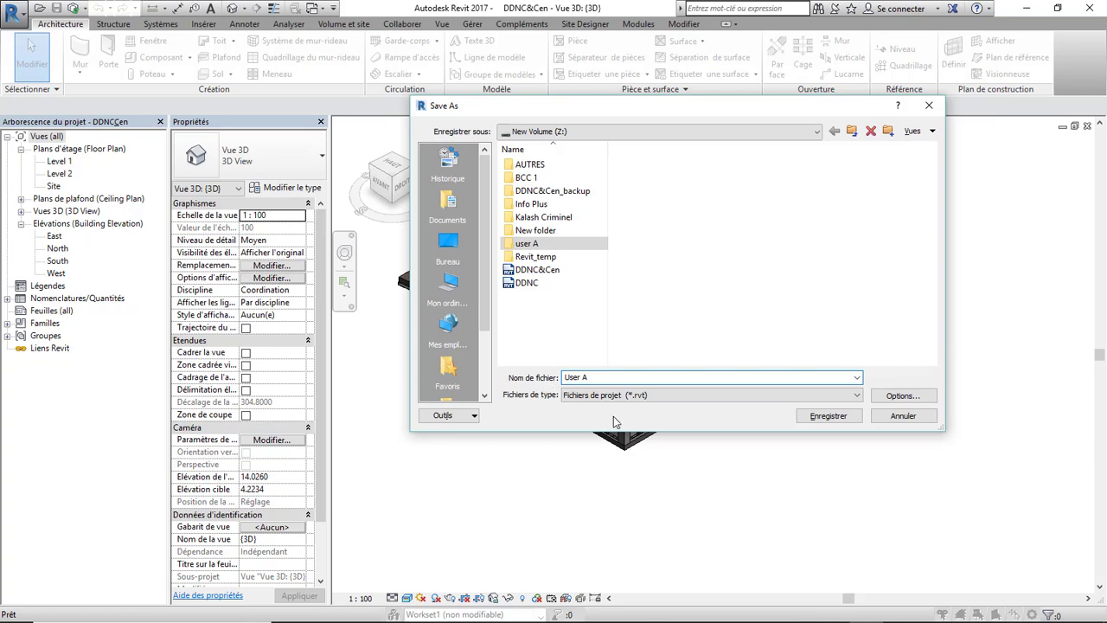
click(887, 419)
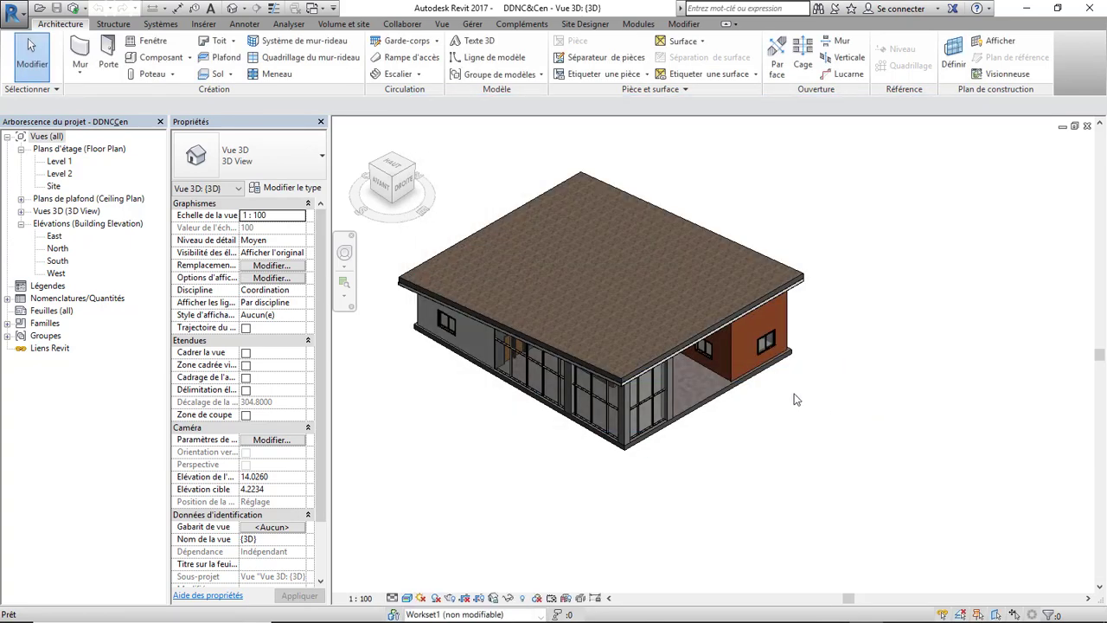
Open the Level 1 floor plan and zoom to frame it
double_click(59, 162)
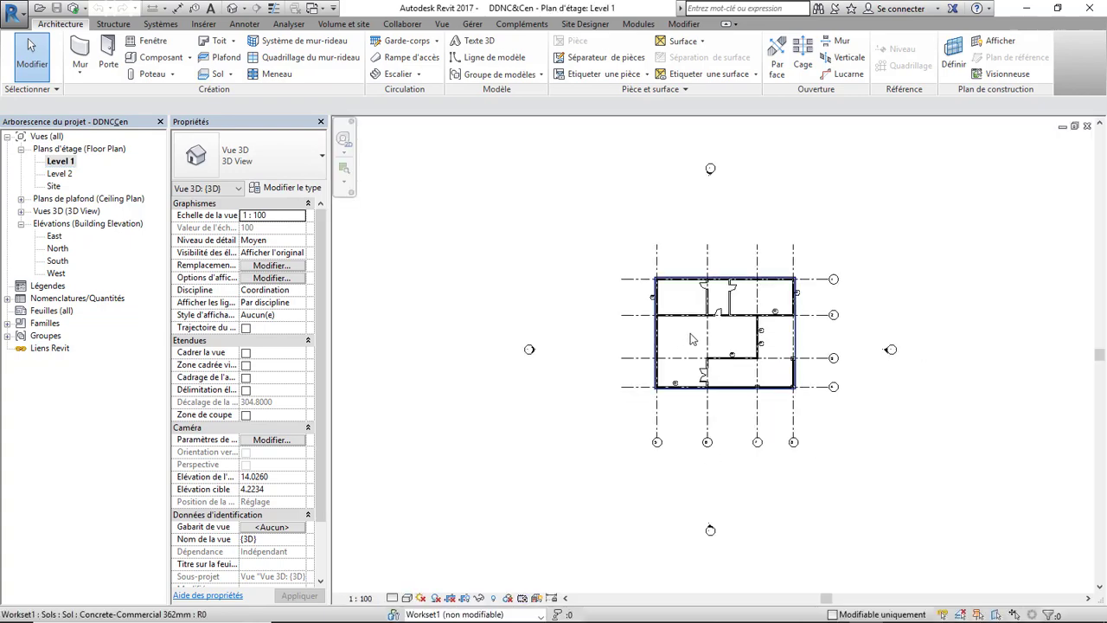
scroll(725, 321, up, 4)
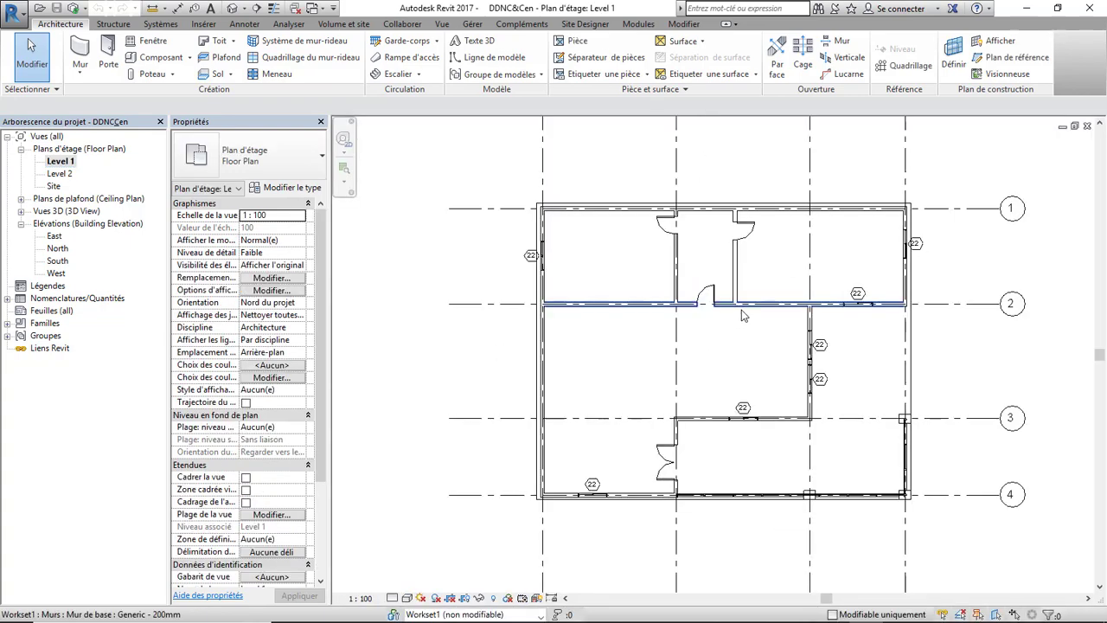
scroll(742, 315, up, 1)
scroll(719, 299, up, 1)
scroll(657, 277, up, 1)
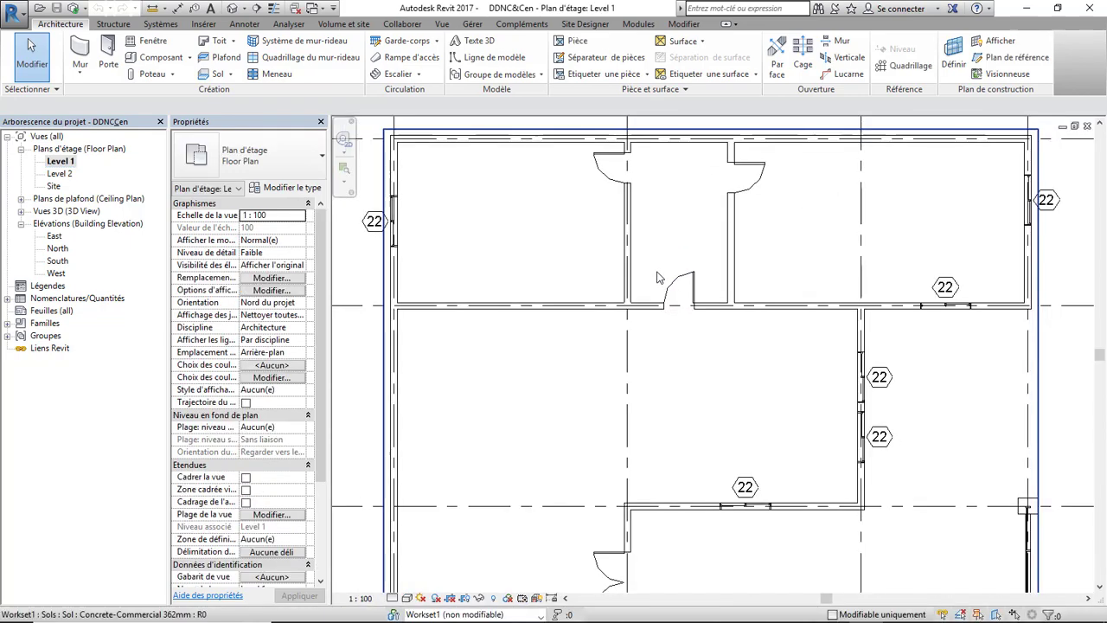
scroll(658, 277, down, 2)
scroll(676, 273, down, 1)
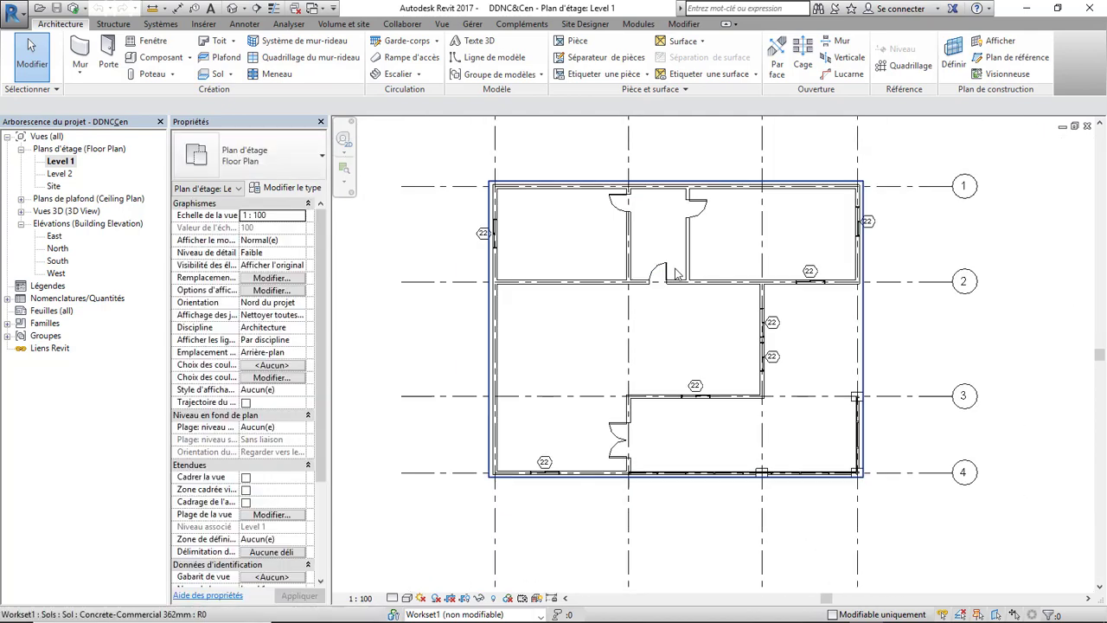
Synchronise with the central file Z:\DDNC&Cen.rvt and minimise the drive Z: window
click(386, 25)
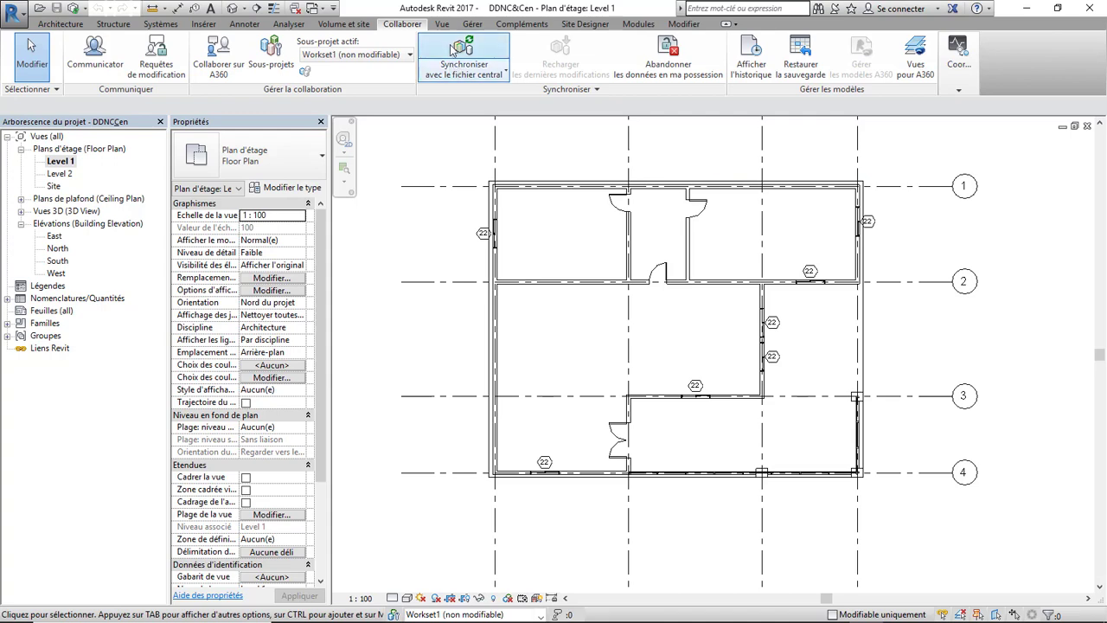
click(451, 67)
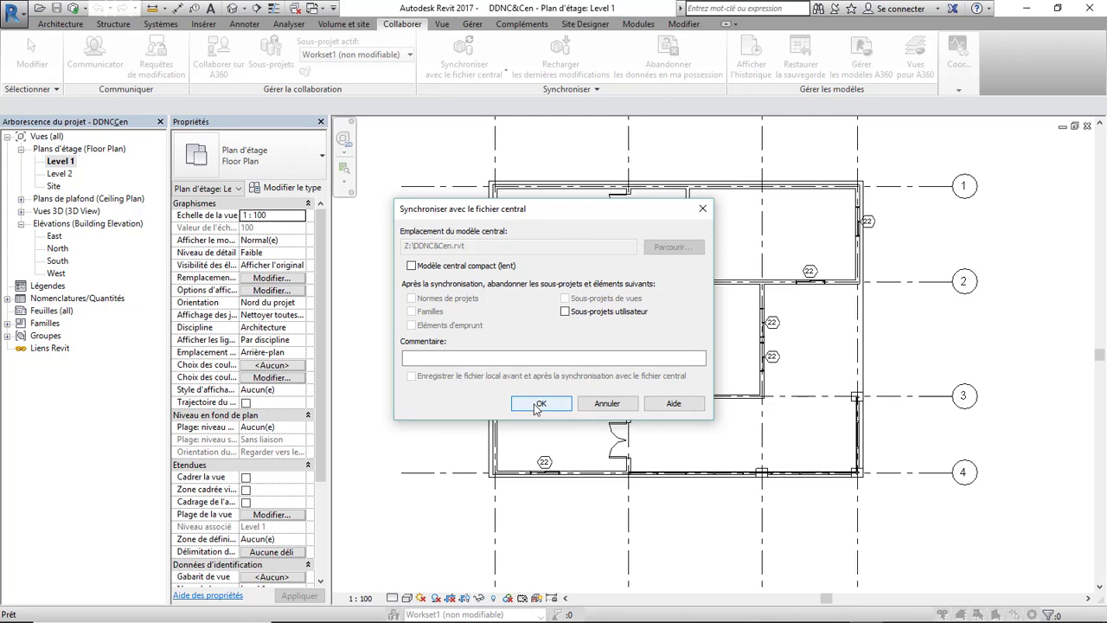
click(537, 406)
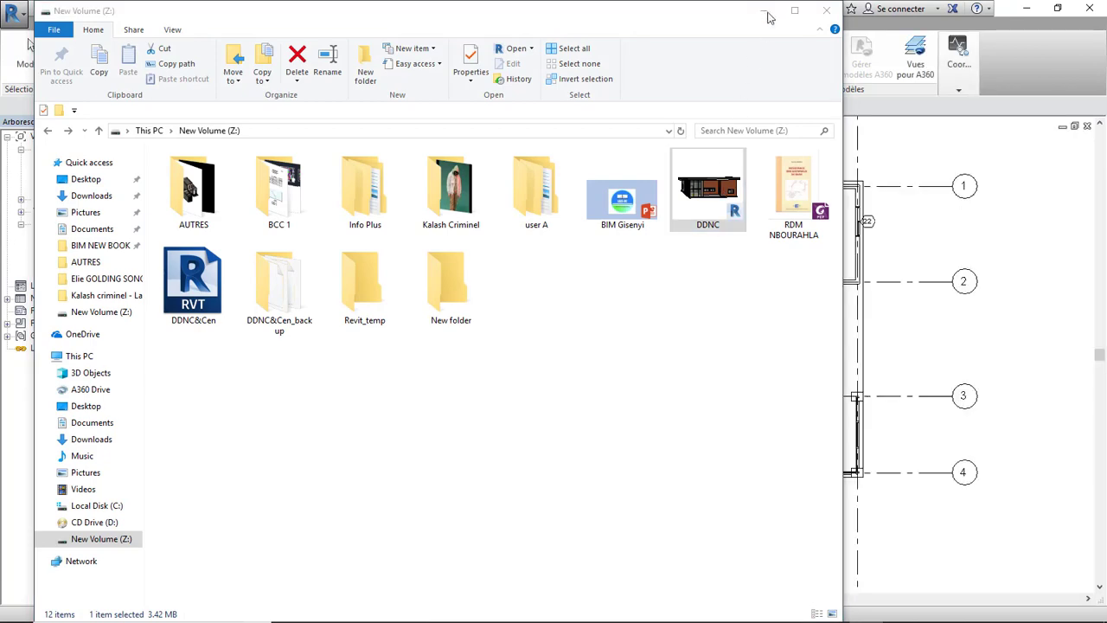
click(765, 12)
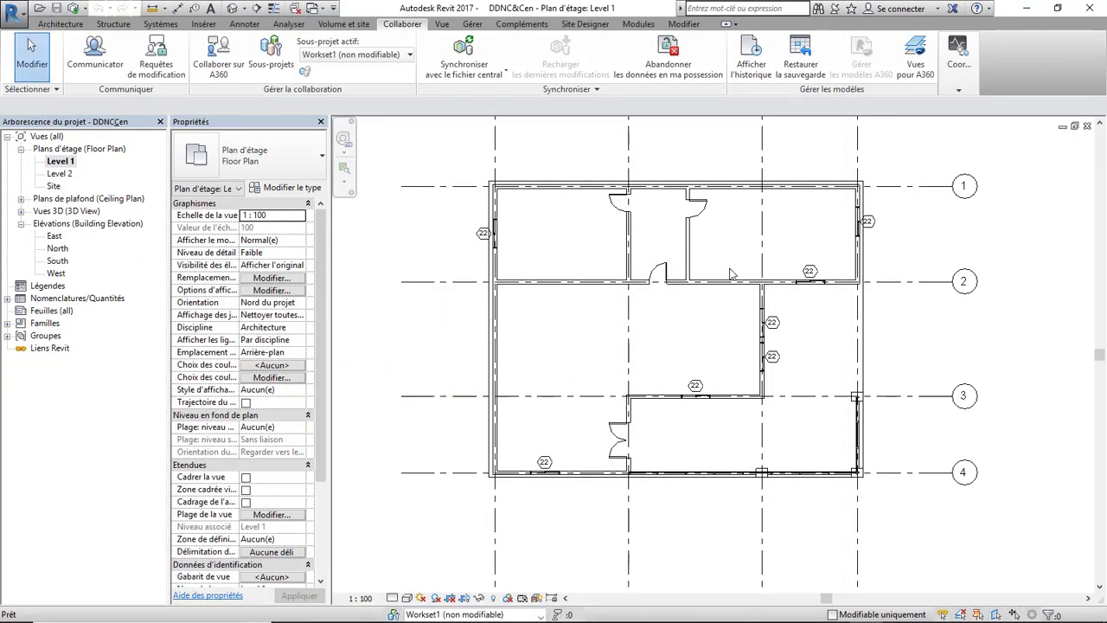
Select the upper middle door and move its temporary dimension's witness line to the door's other edge
scroll(699, 214, up, 1)
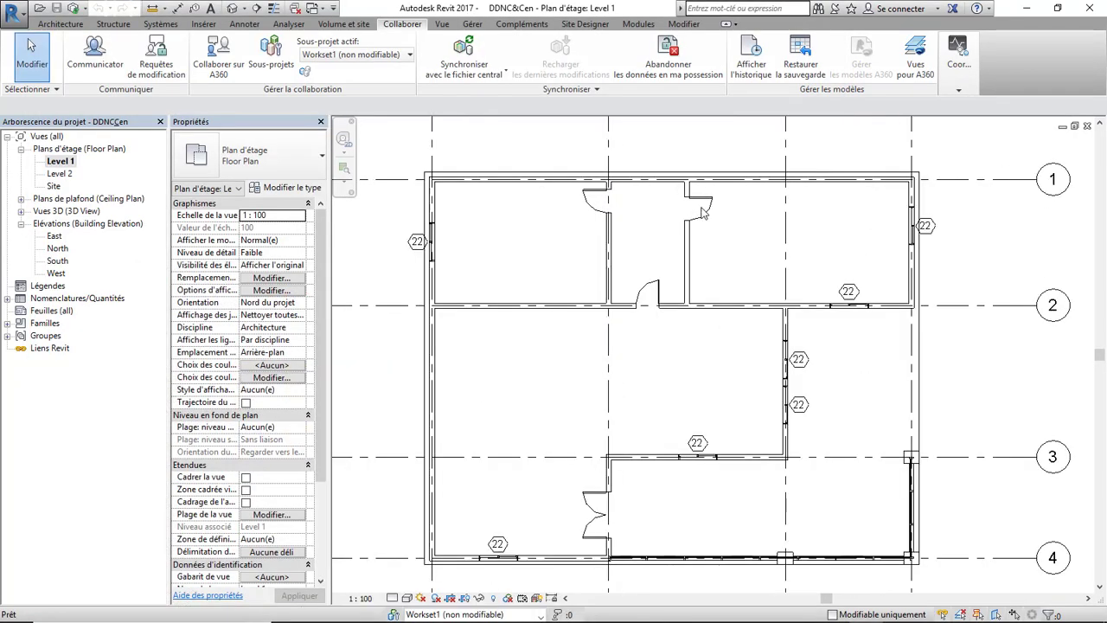
scroll(704, 212, up, 1)
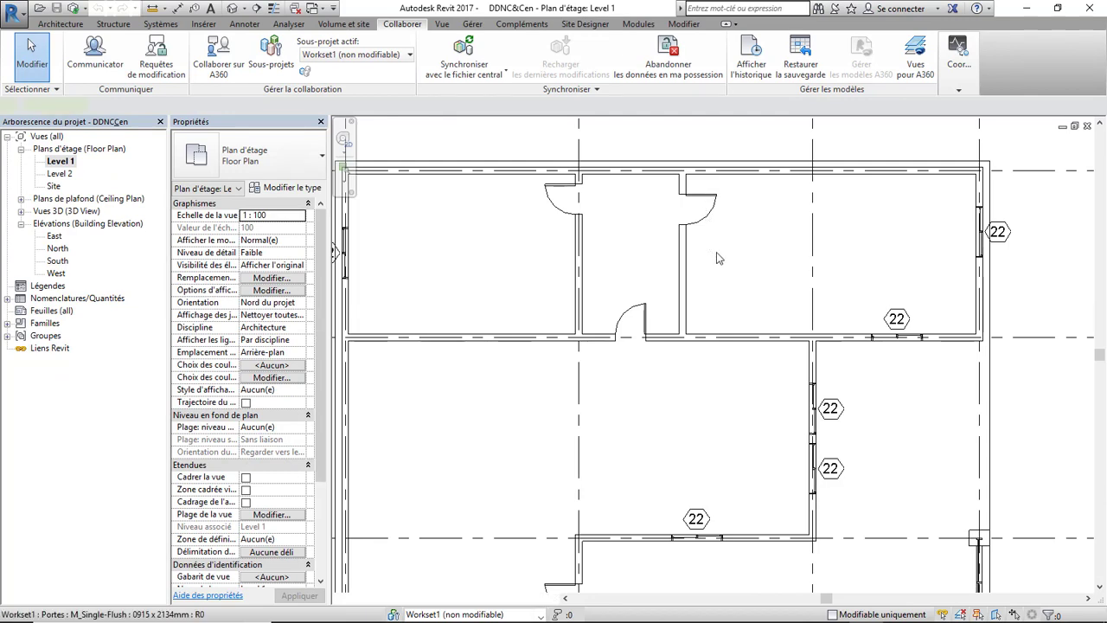
click(705, 240)
scroll(700, 245, down, 1)
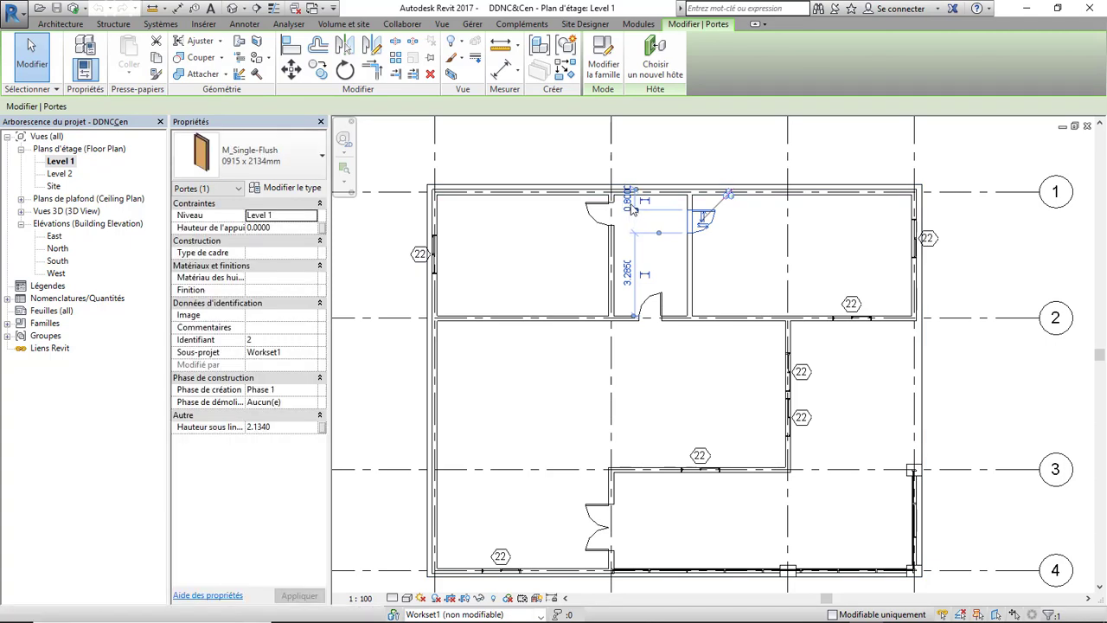
drag(632, 209, 635, 232)
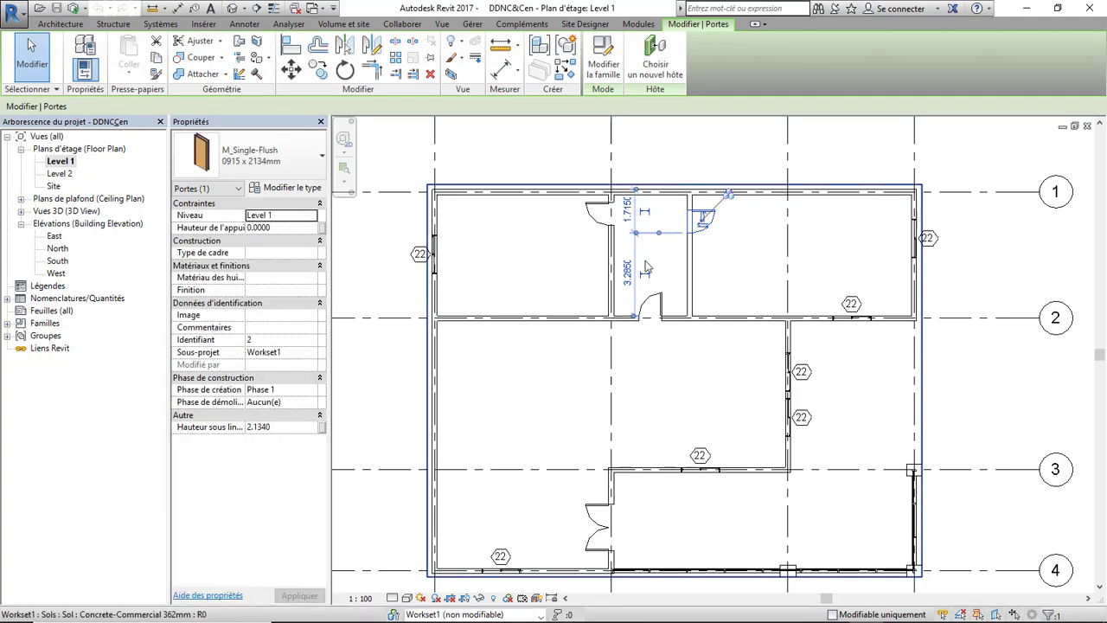
click(651, 264)
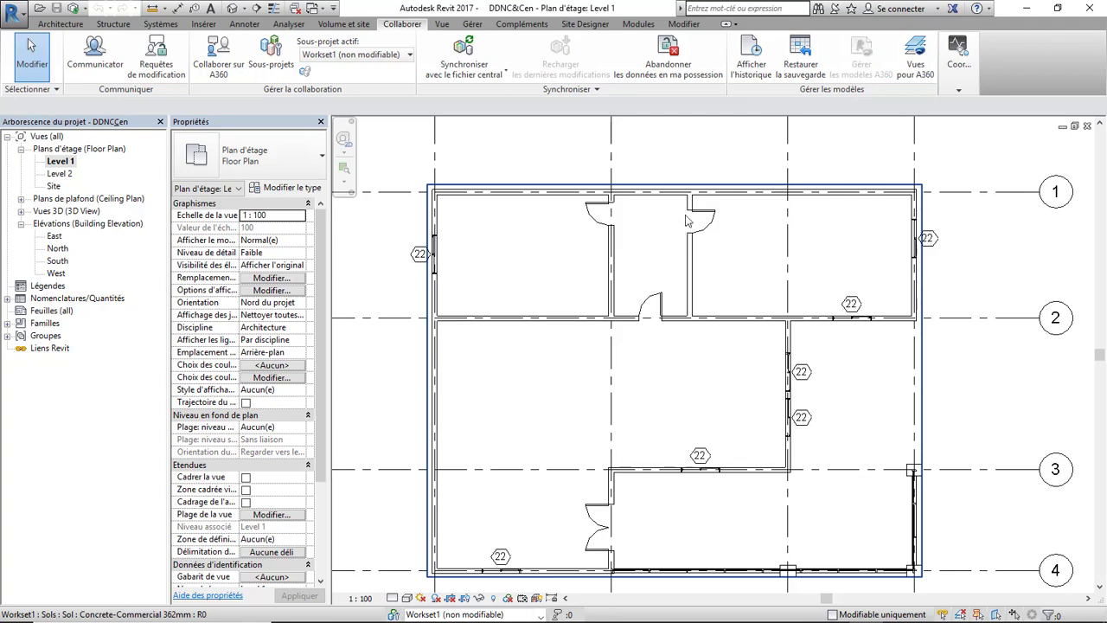
Reselect the upper middle door and change its 1.7150 distance to 2
click(679, 231)
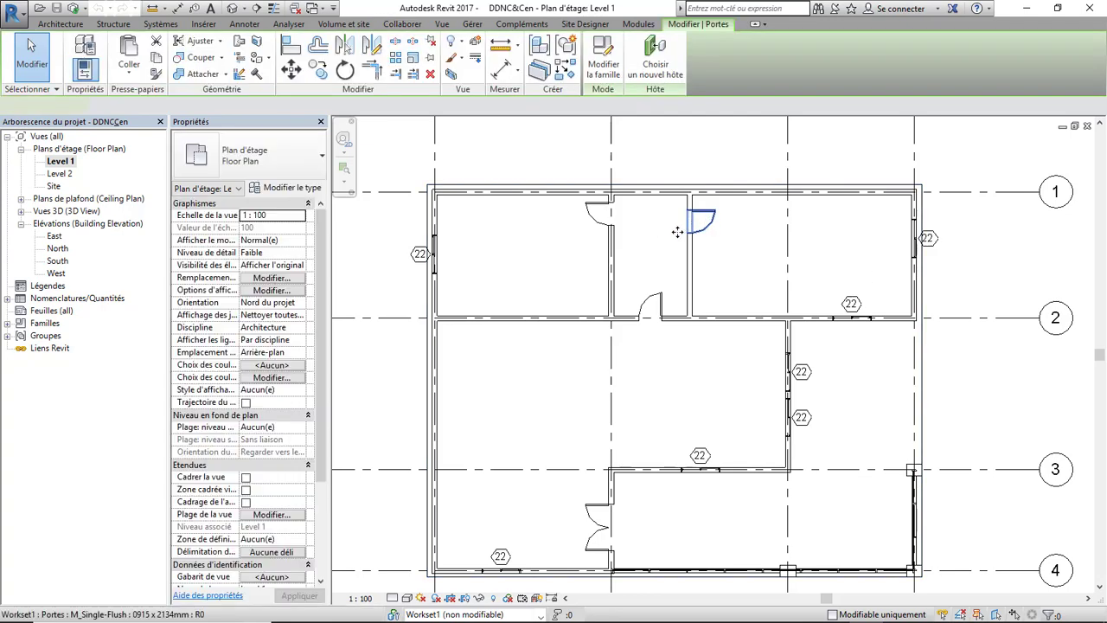
scroll(647, 231, up, 1)
click(629, 209)
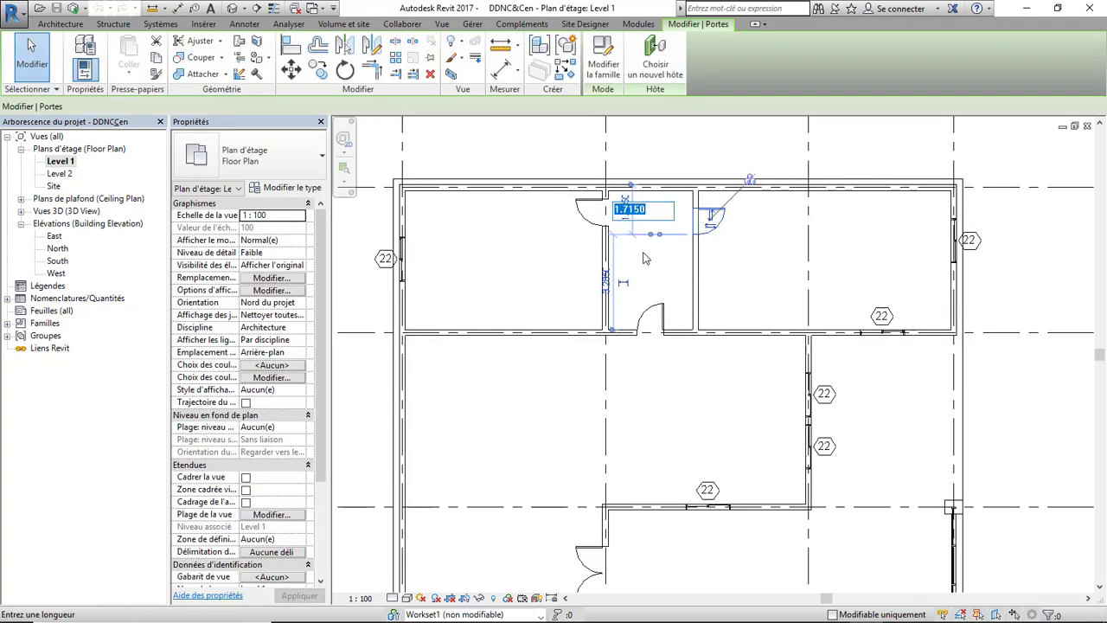
text(2)
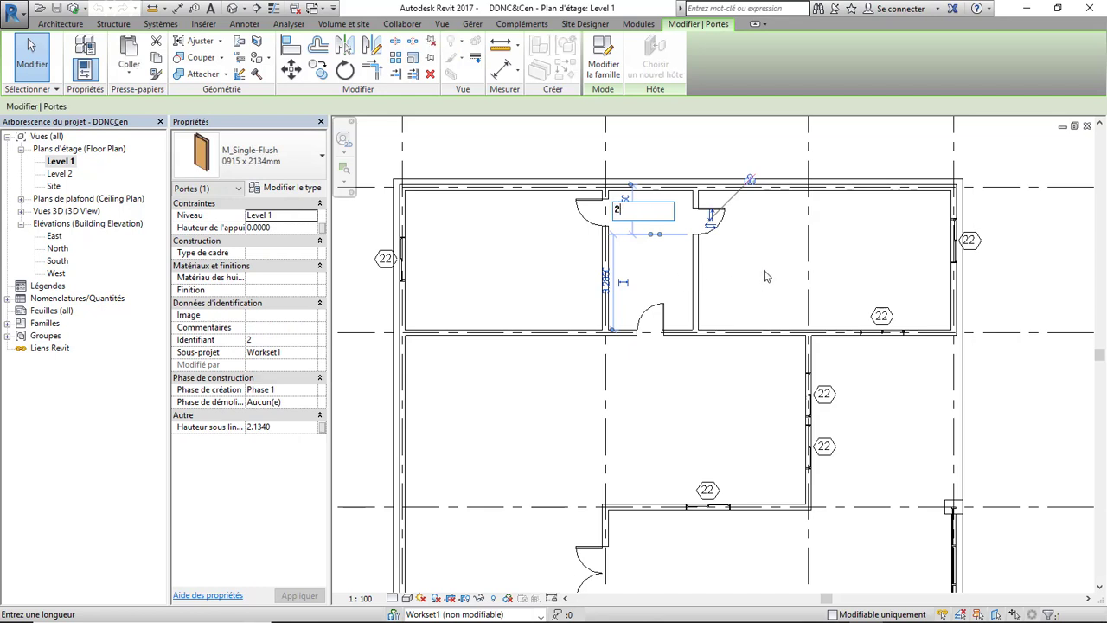
key(Return)
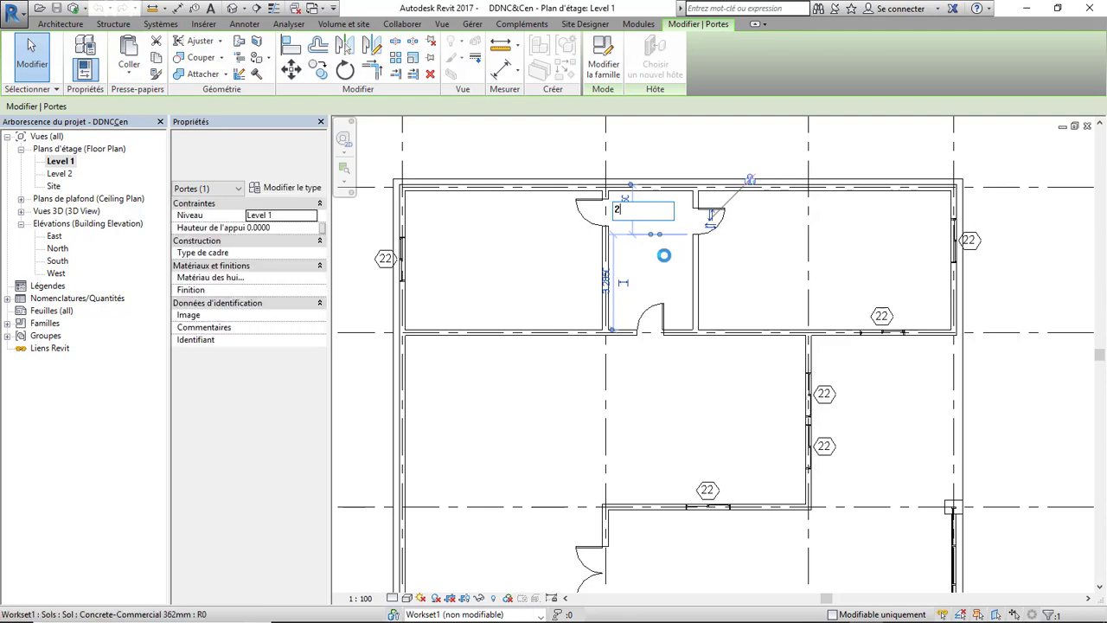
click(749, 260)
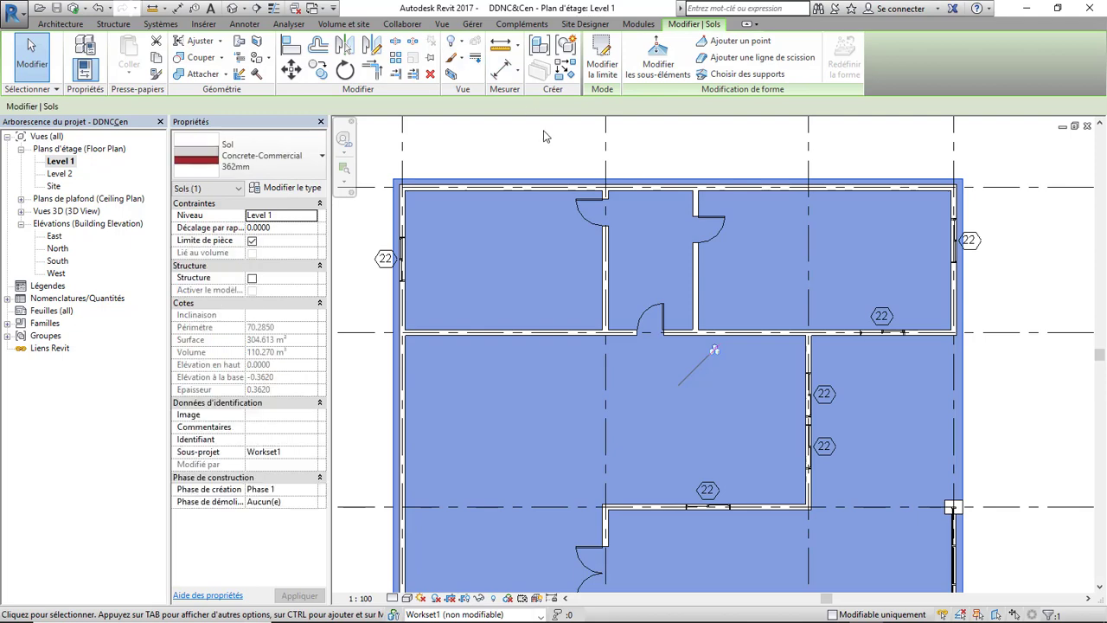
click(544, 136)
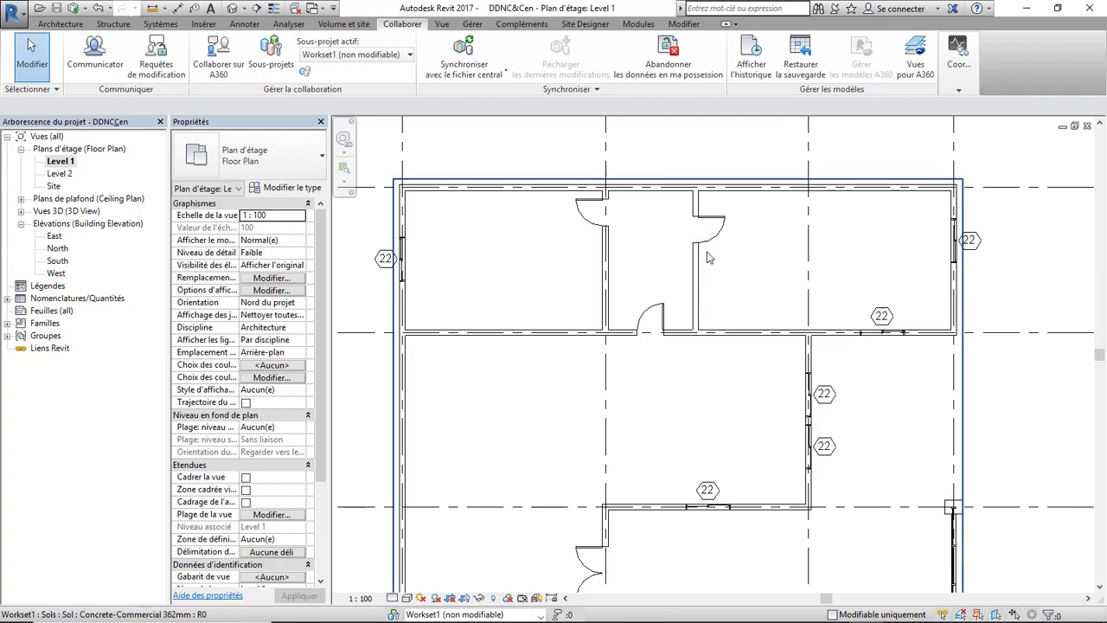
scroll(689, 254, down, 1)
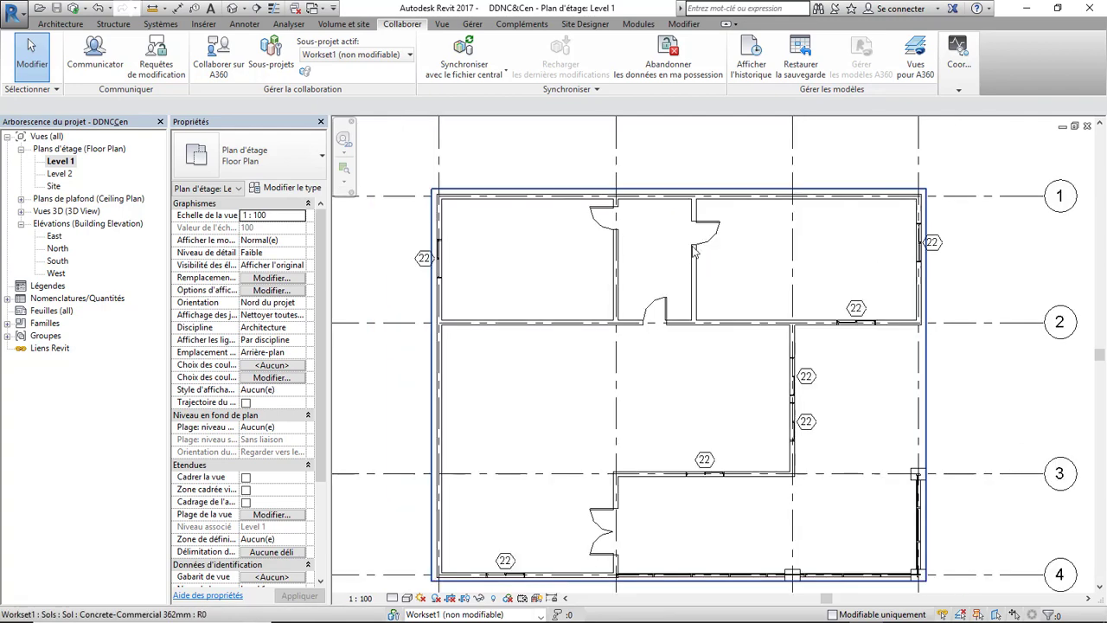
scroll(707, 227, up, 3)
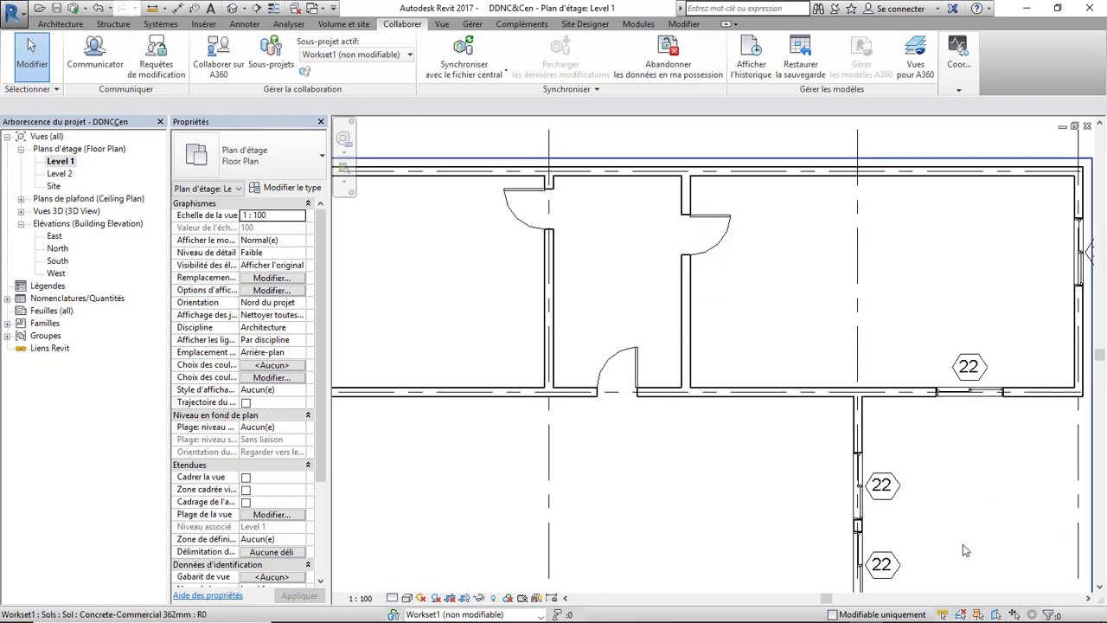
click(558, 614)
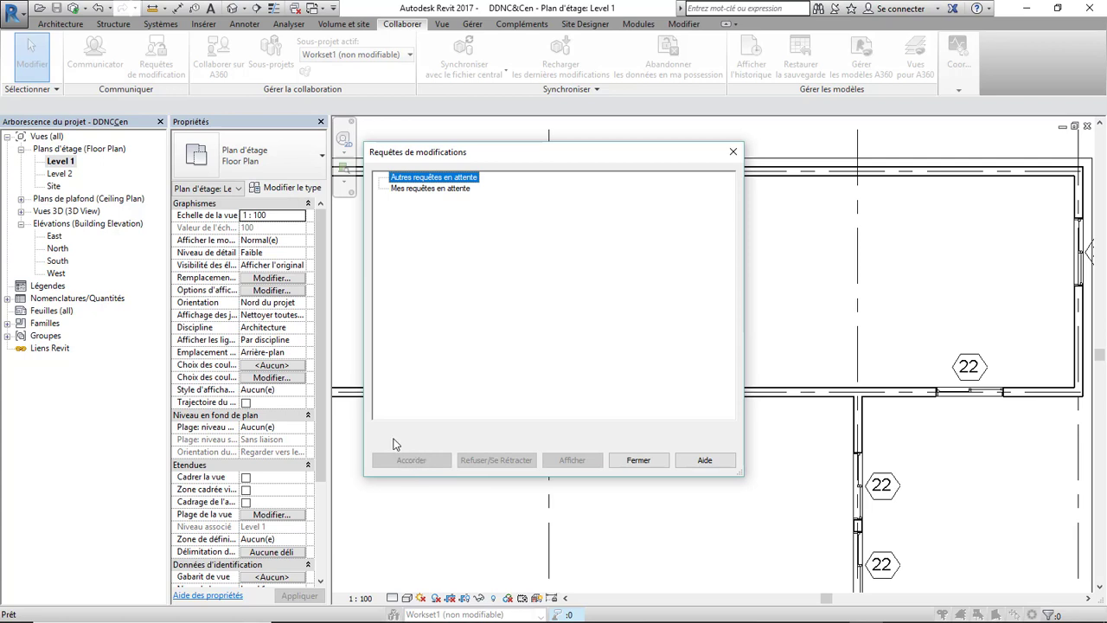
click(647, 460)
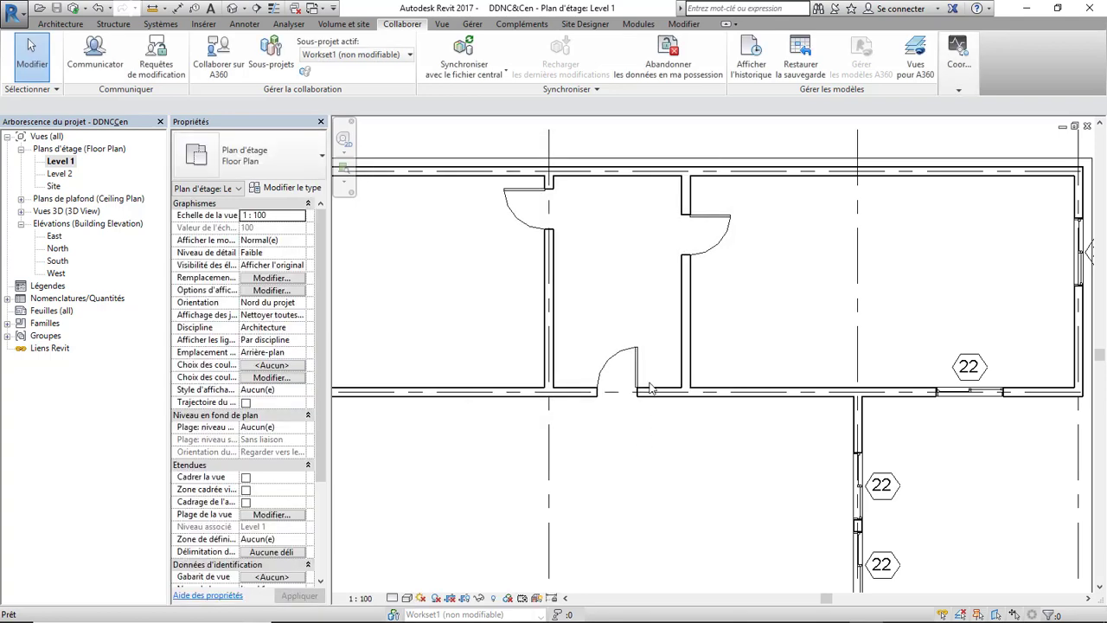
Zoom and pan the Level 1 plan to reframe the house
scroll(695, 325, down, 2)
scroll(694, 325, down, 1)
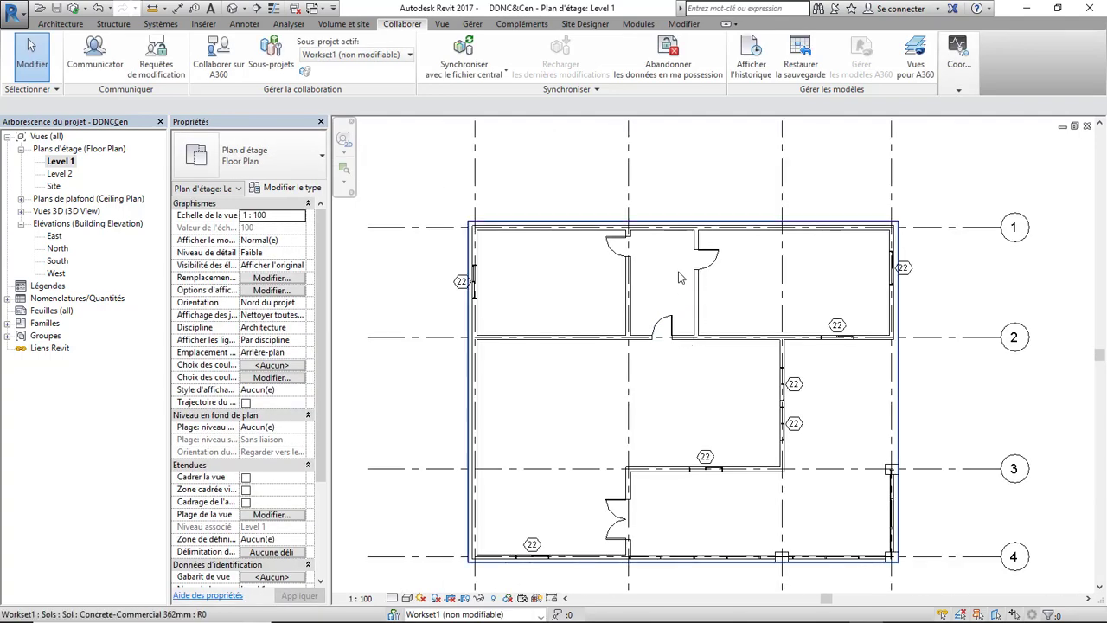
scroll(653, 286, down, 1)
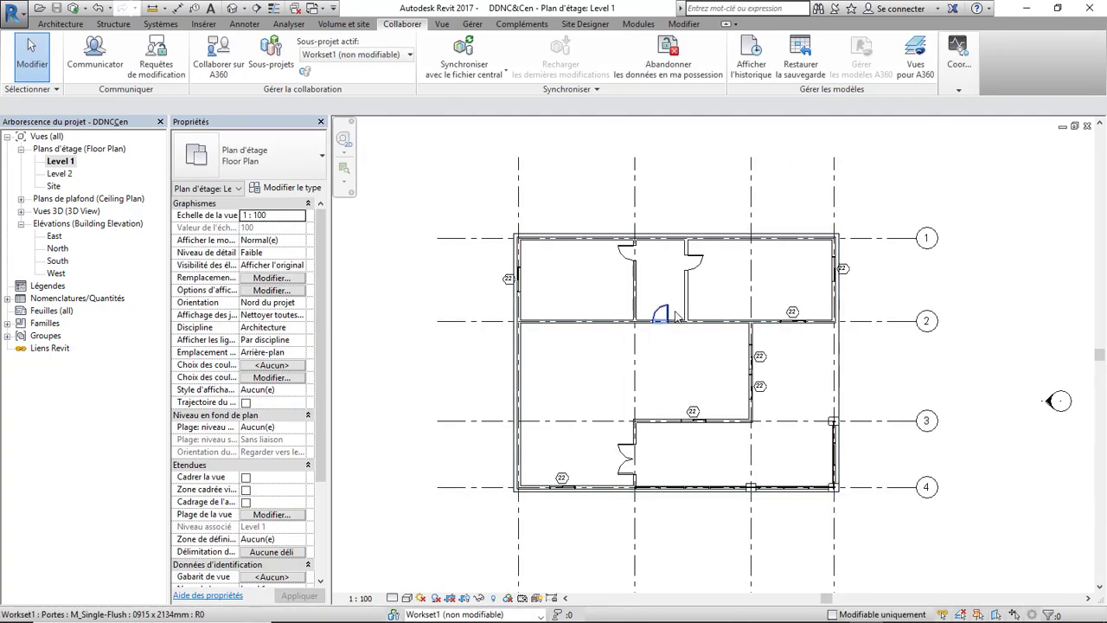
scroll(684, 329, up, 1)
scroll(665, 350, up, 1)
middle_drag(664, 350, 660, 319)
scroll(648, 317, down, 1)
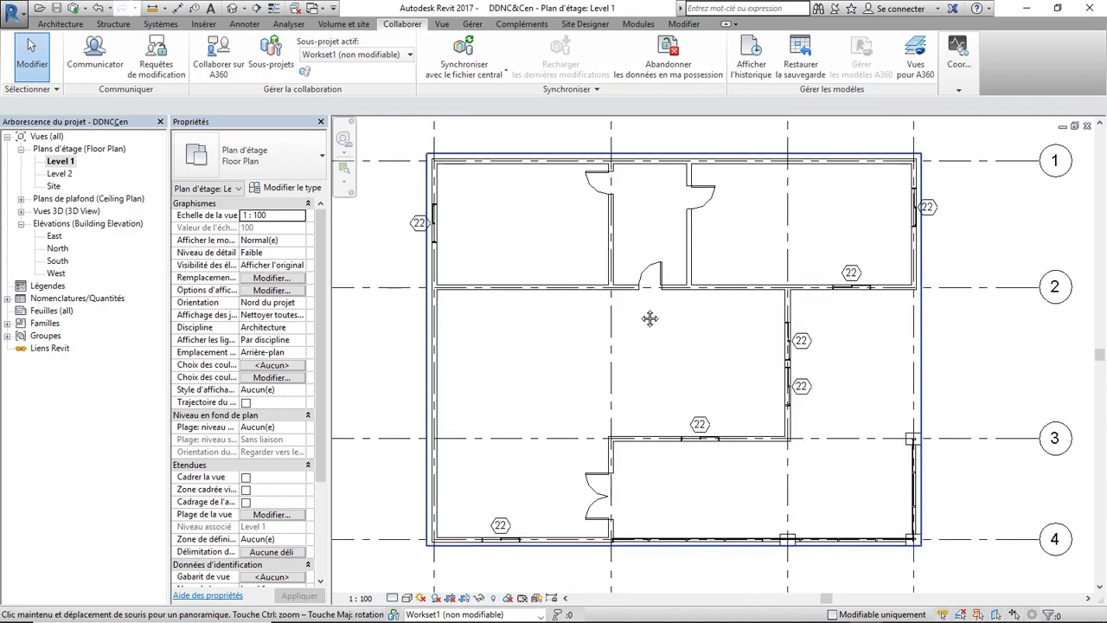
scroll(365, 286, up, 1)
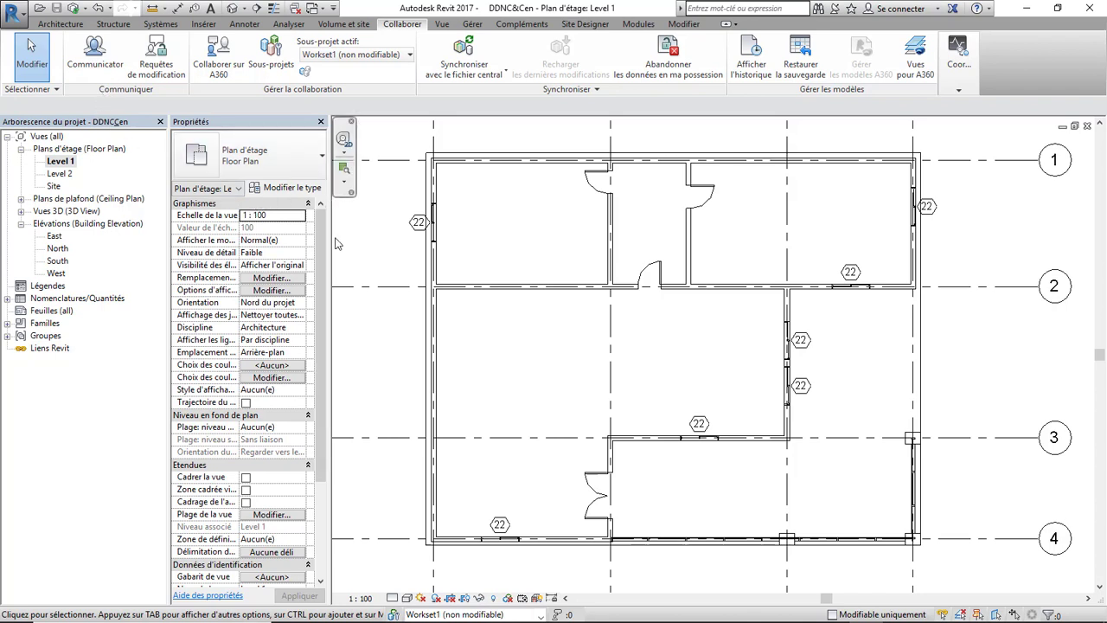
Select the 3D view in the Project Browser, recentre the house, then switch to File Explorer
click(57, 214)
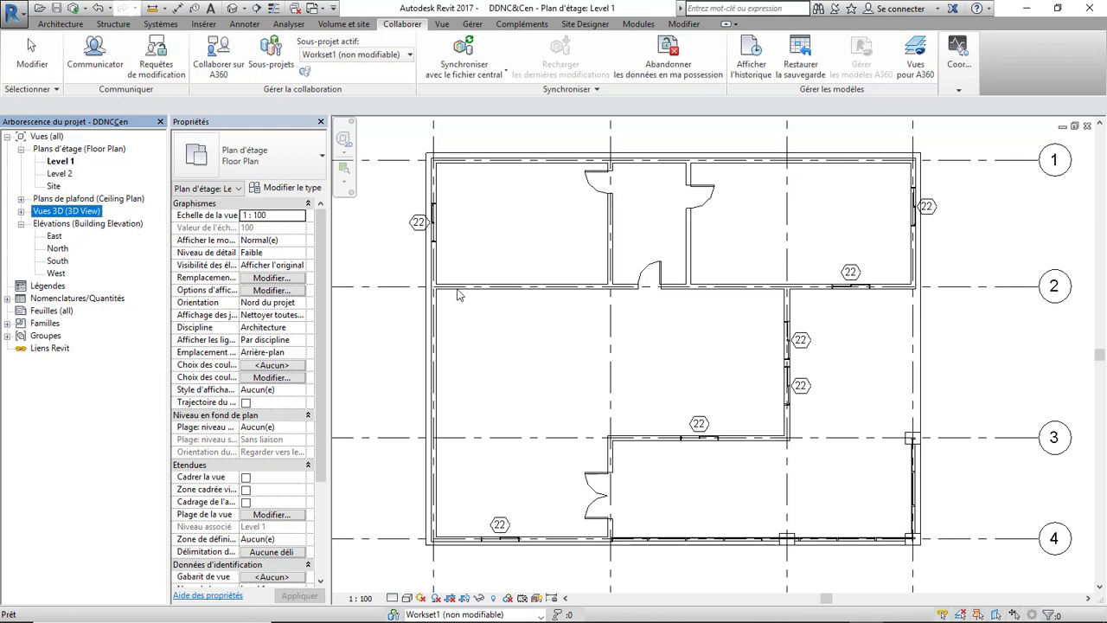
scroll(519, 311, down, 1)
scroll(550, 321, down, 2)
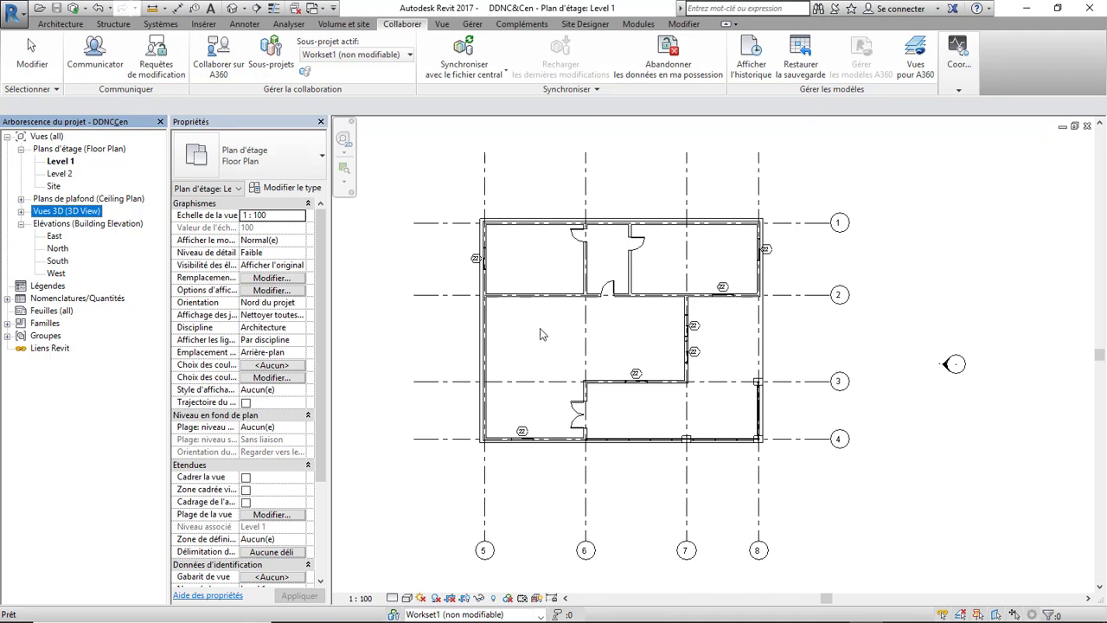
scroll(536, 338, down, 1)
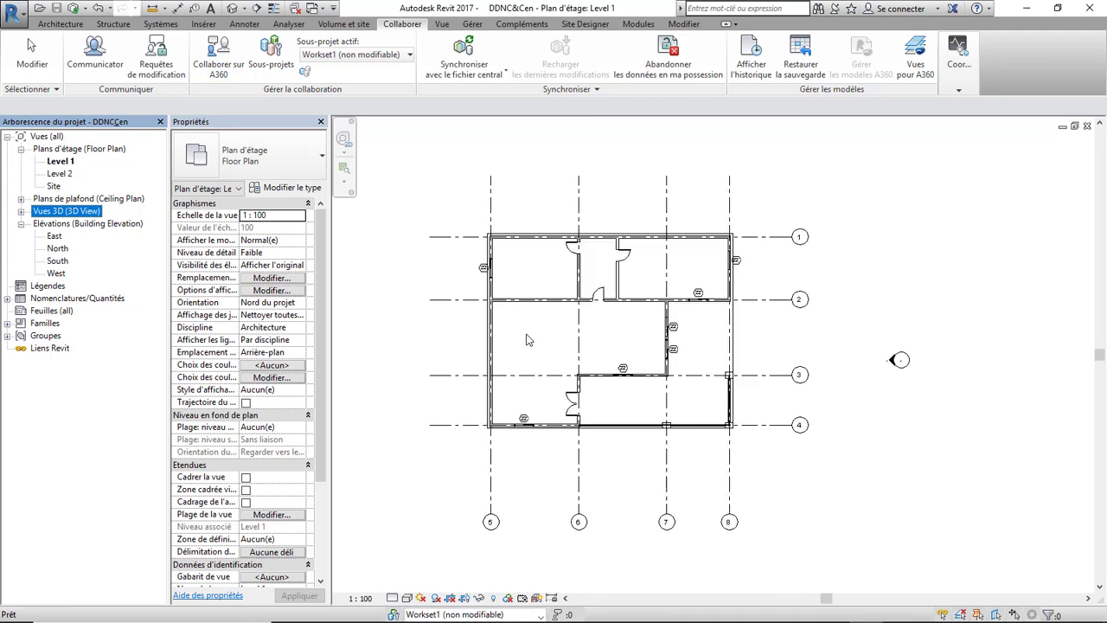
scroll(554, 318, down, 1)
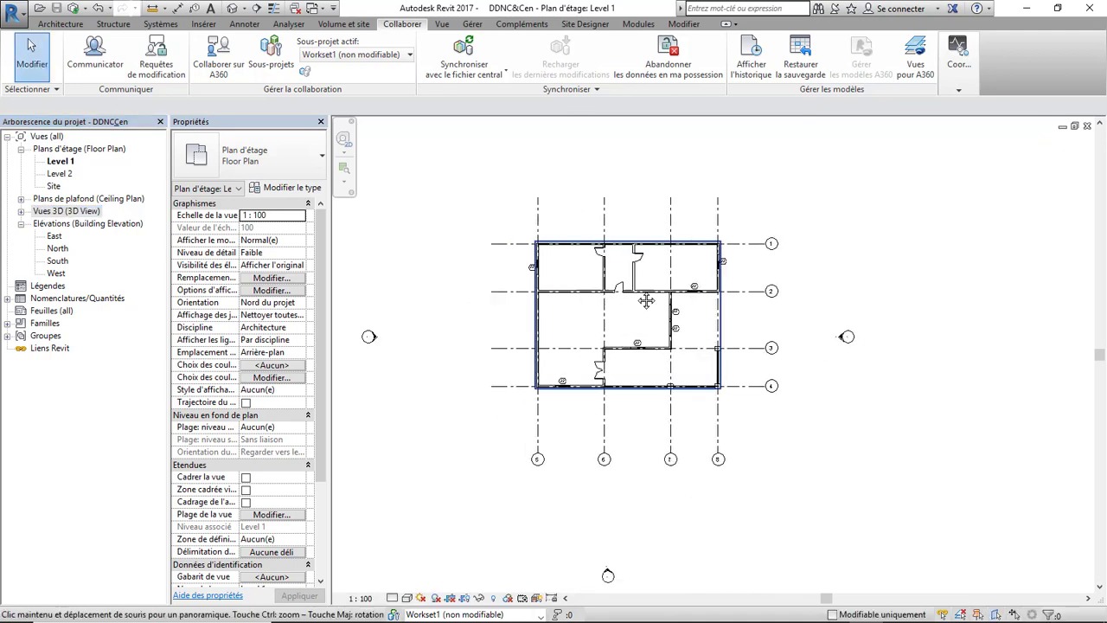
mouse_move(554, 319)
middle_down()
mouse_move(651, 265)
mouse_move(569, 273)
middle_up()
scroll(651, 266, up, 1)
scroll(623, 269, up, 1)
scroll(570, 273, up, 1)
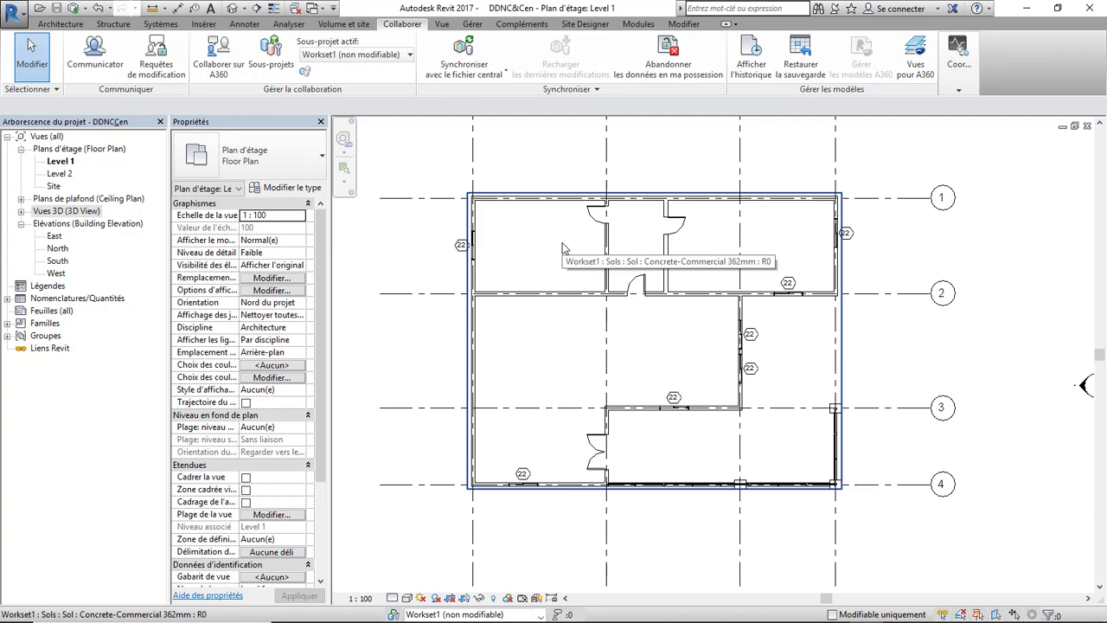
key(alt+Tab)
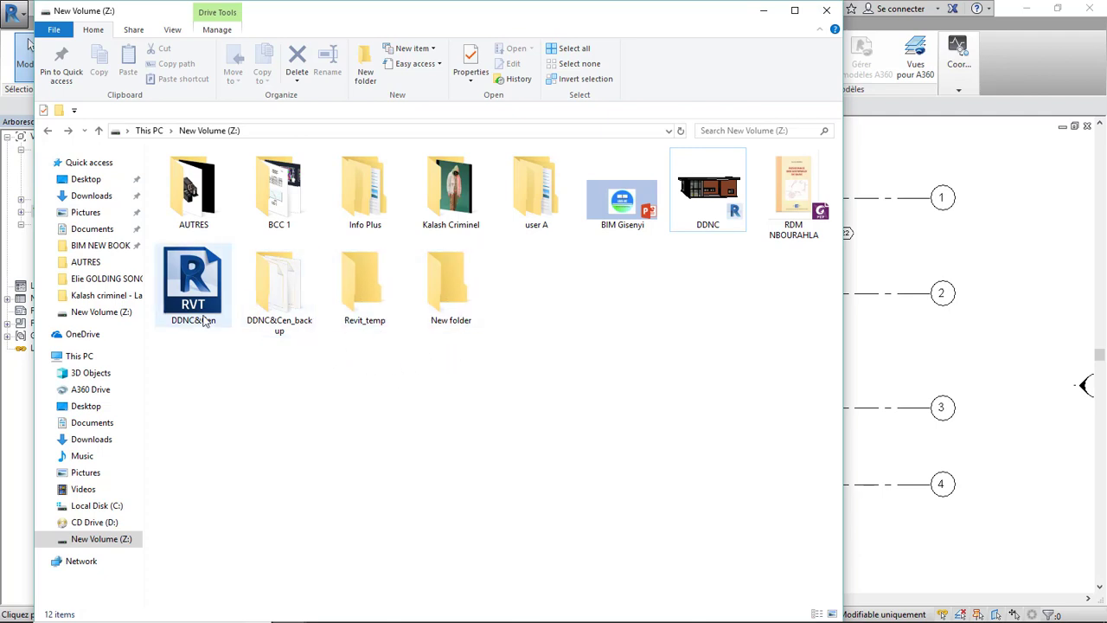
Check that New folder on drive Z: is empty and return to the drive's contents
click(205, 303)
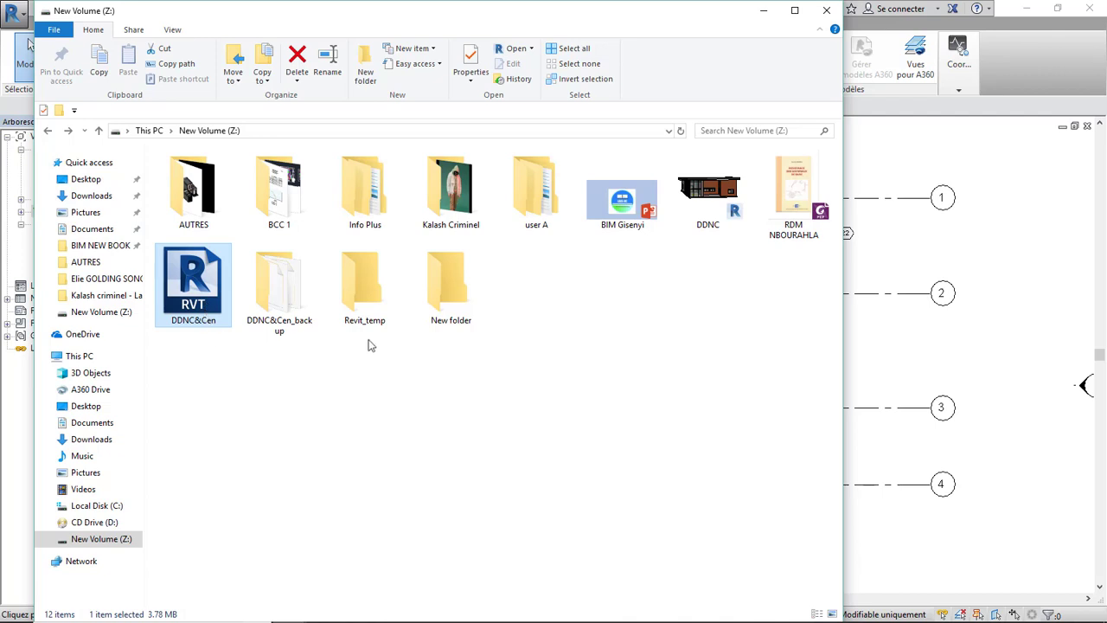
double_click(441, 293)
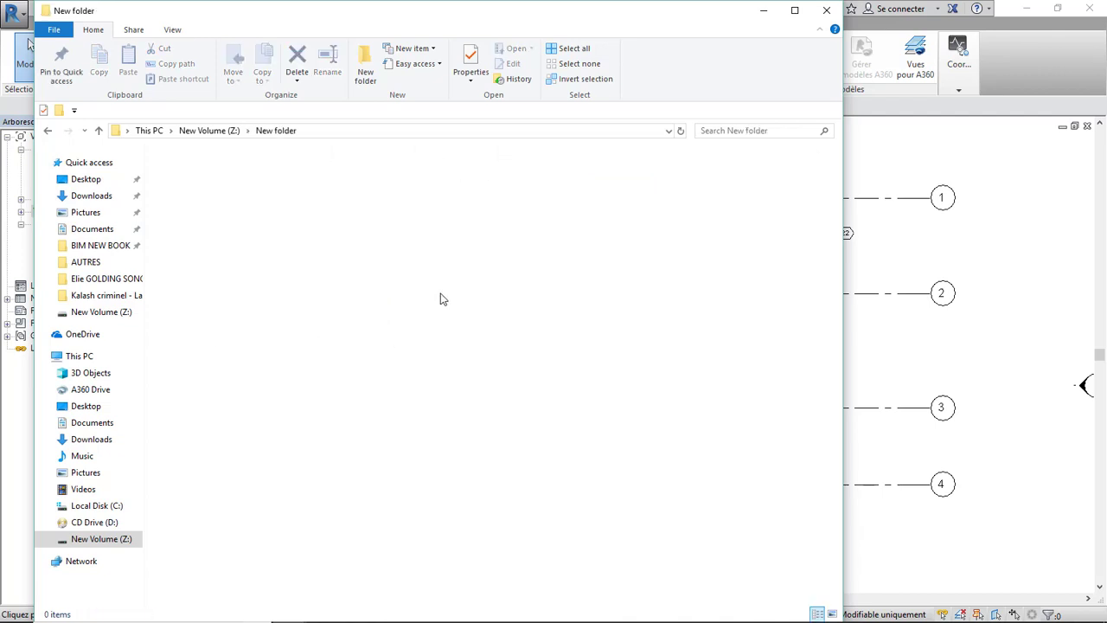
key(BackSpace)
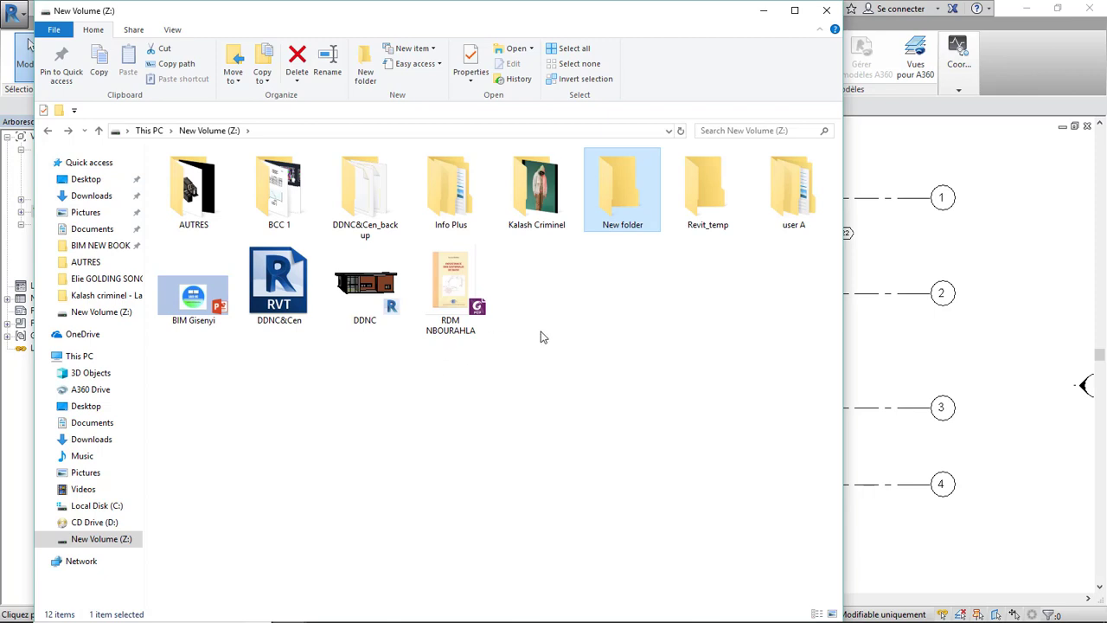
Show the Sharing tab of New folder's Properties
right_click(632, 218)
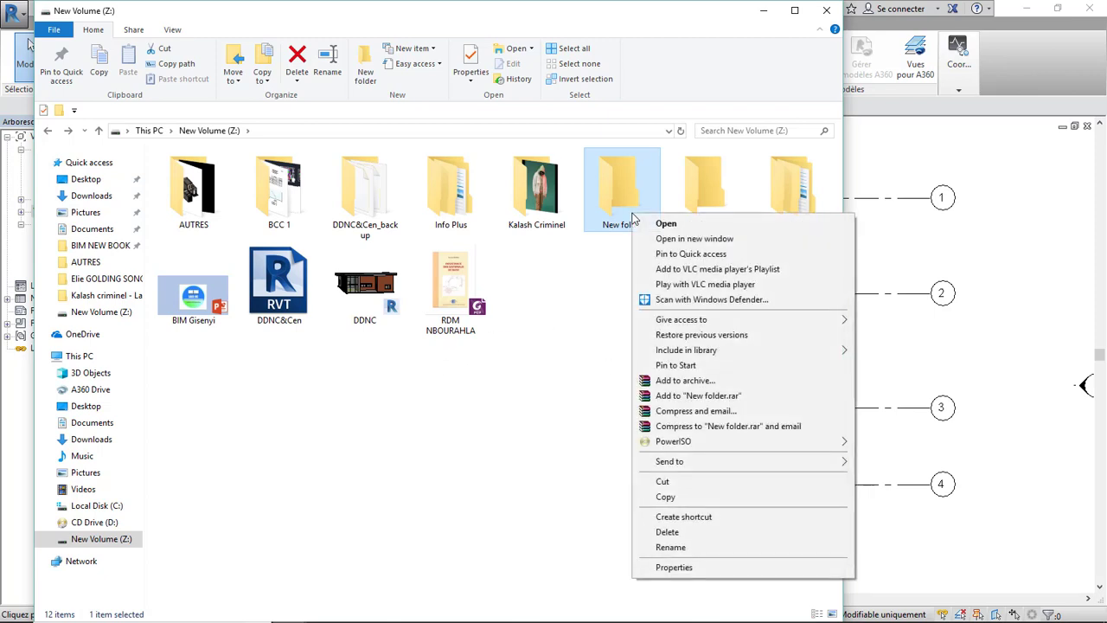
click(697, 569)
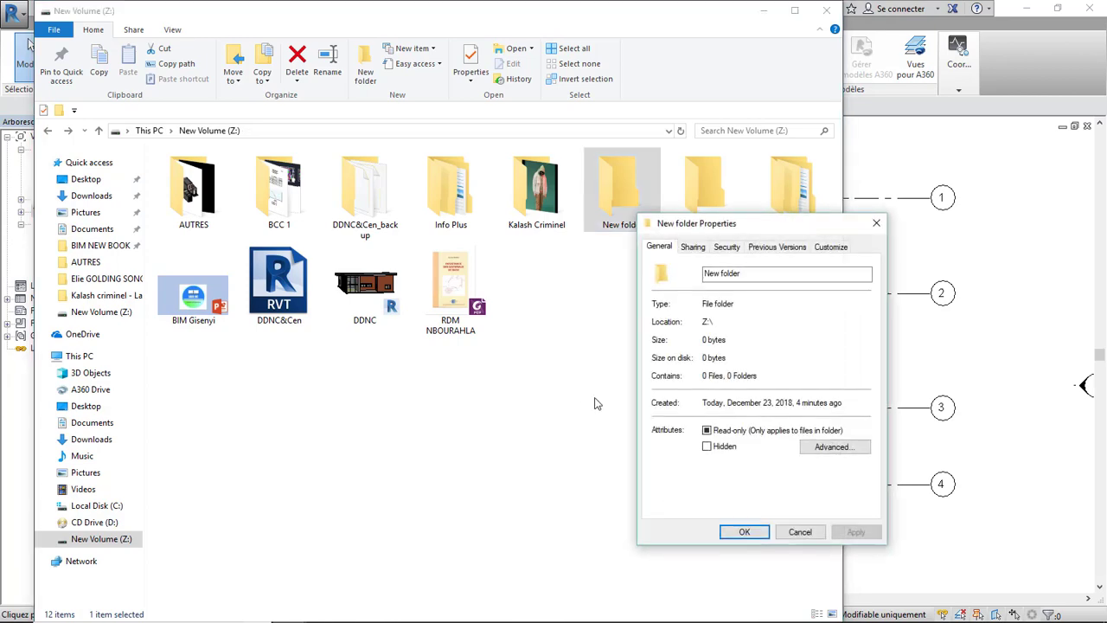
click(694, 248)
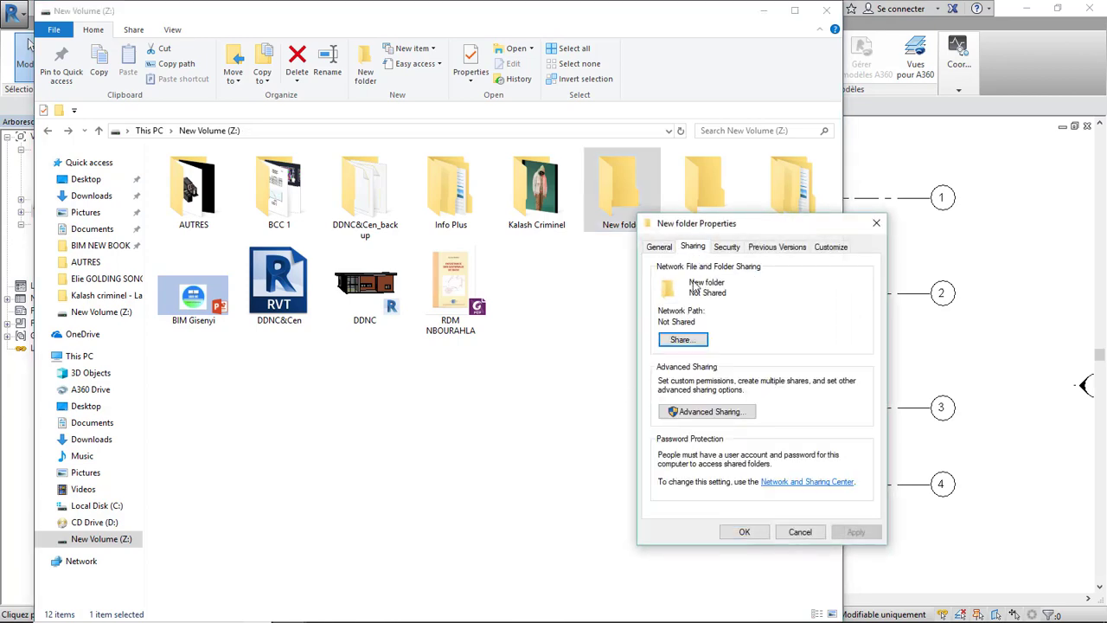
Try sharing New folder with Everyone, then cancel the simple sharing dialog
click(695, 343)
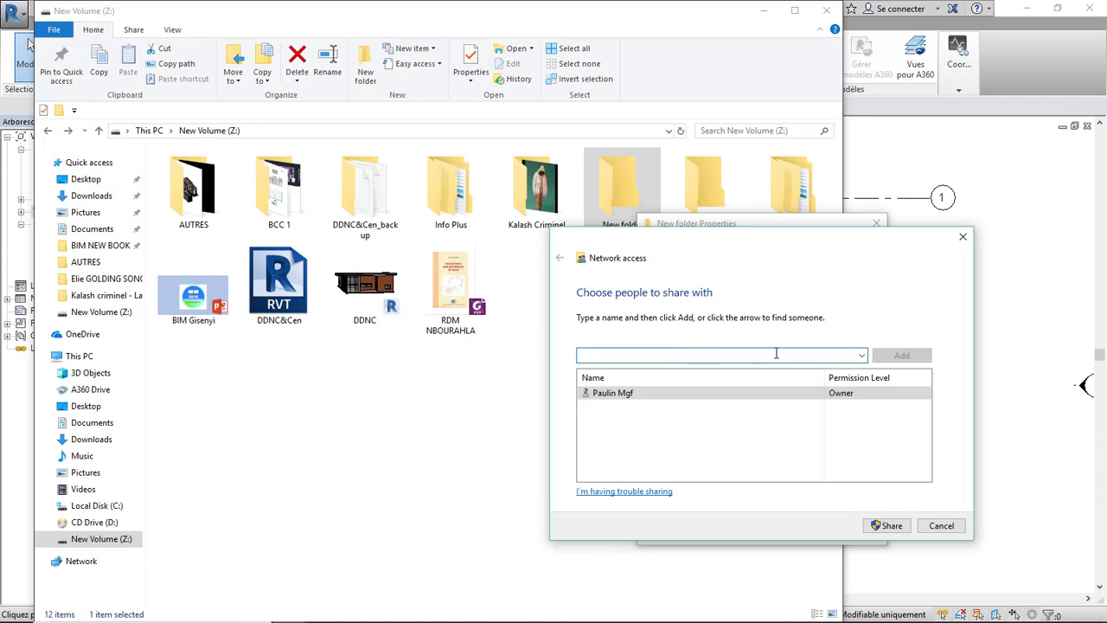
click(863, 357)
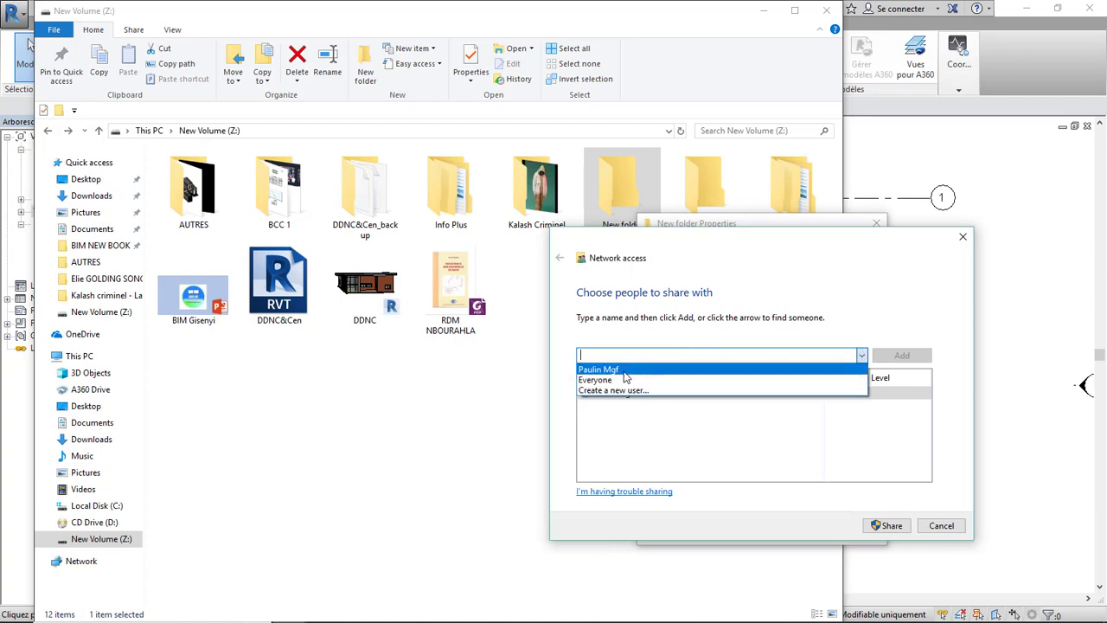
click(604, 381)
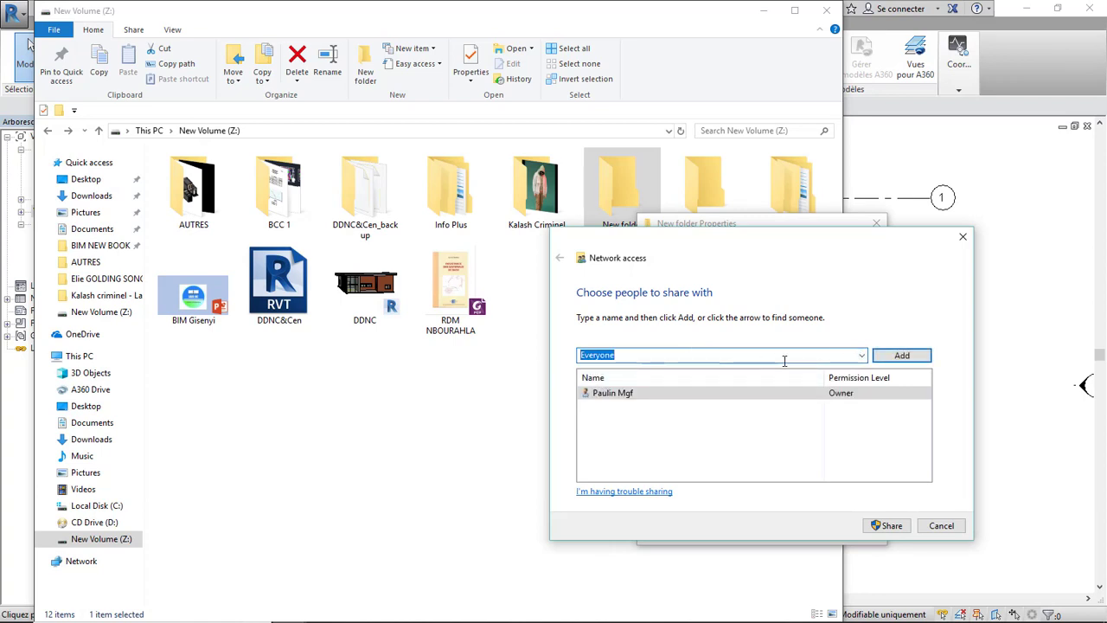
click(864, 356)
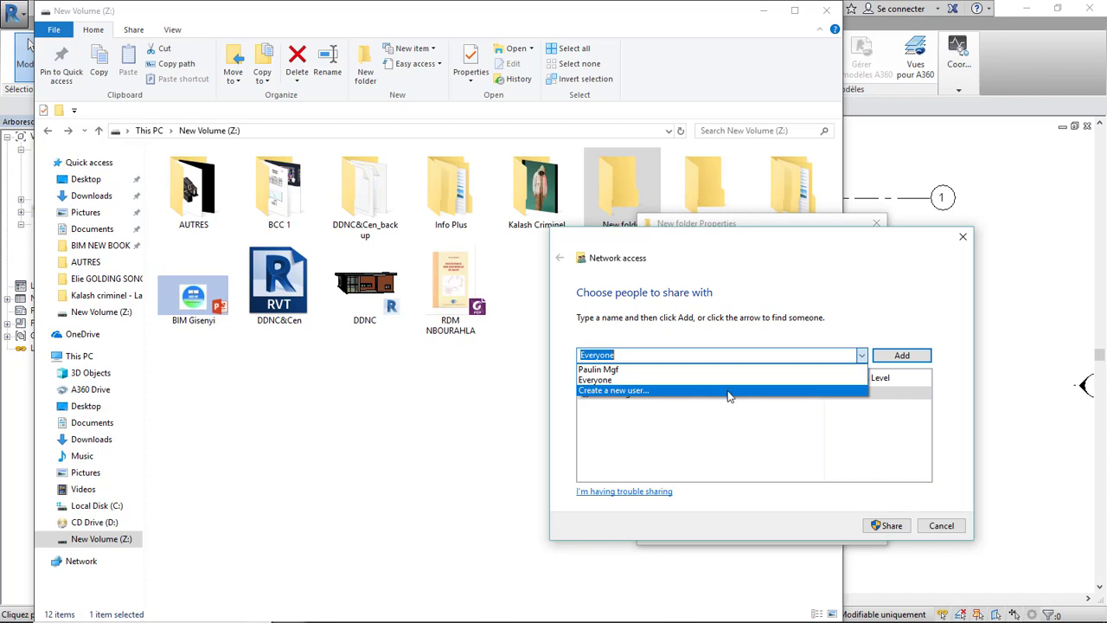
click(646, 380)
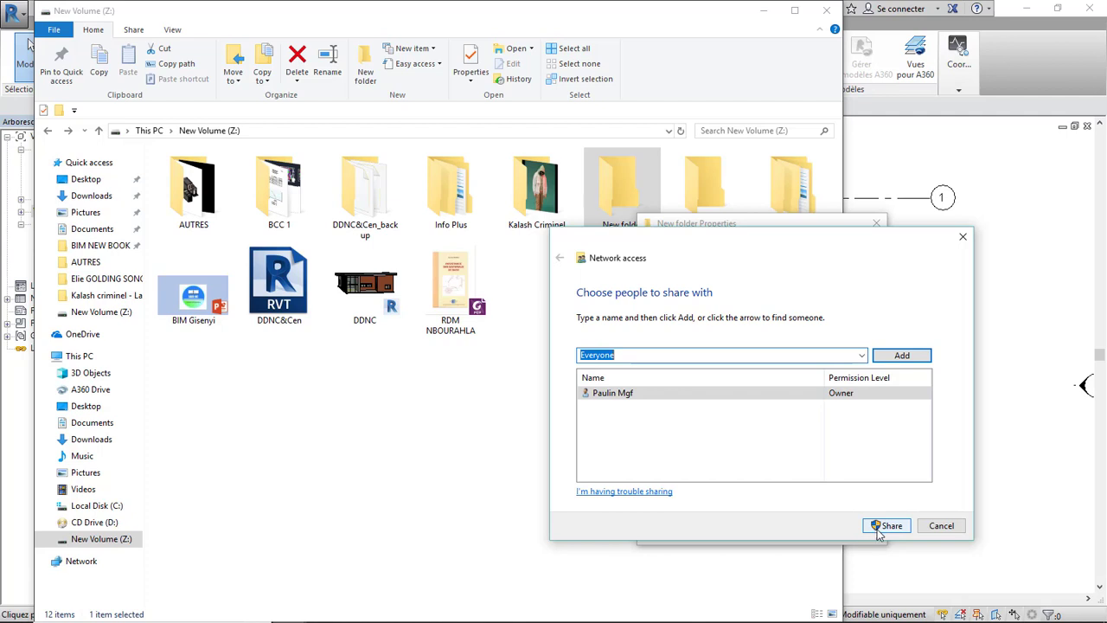
click(941, 526)
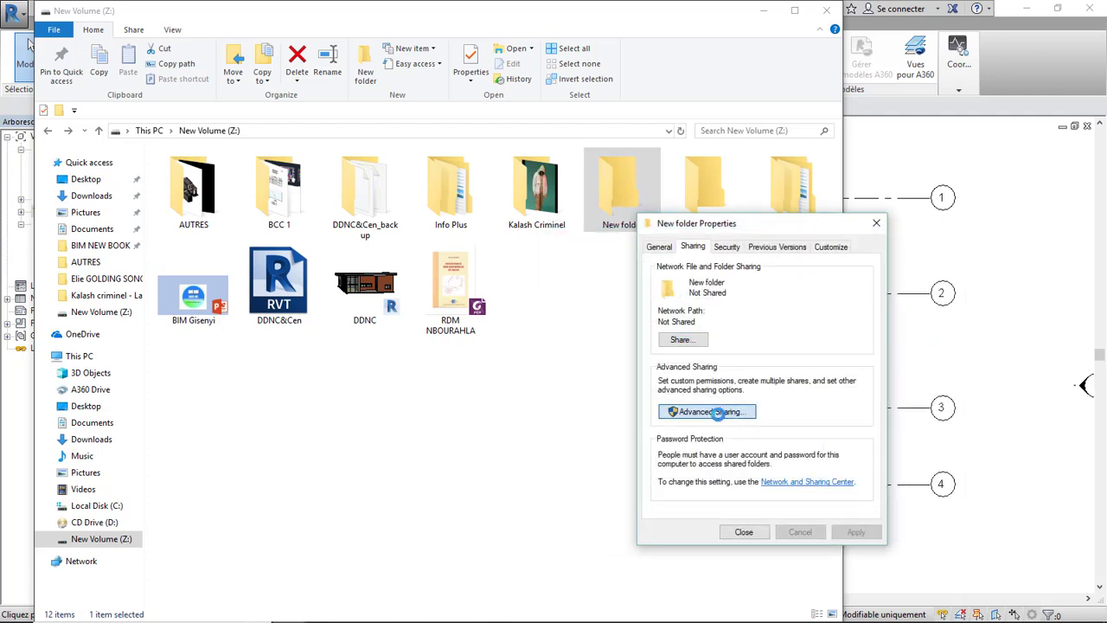
Enable Advanced Sharing as 'New folder' with a 20-user limit, keep default permissions, and close Properties
click(719, 414)
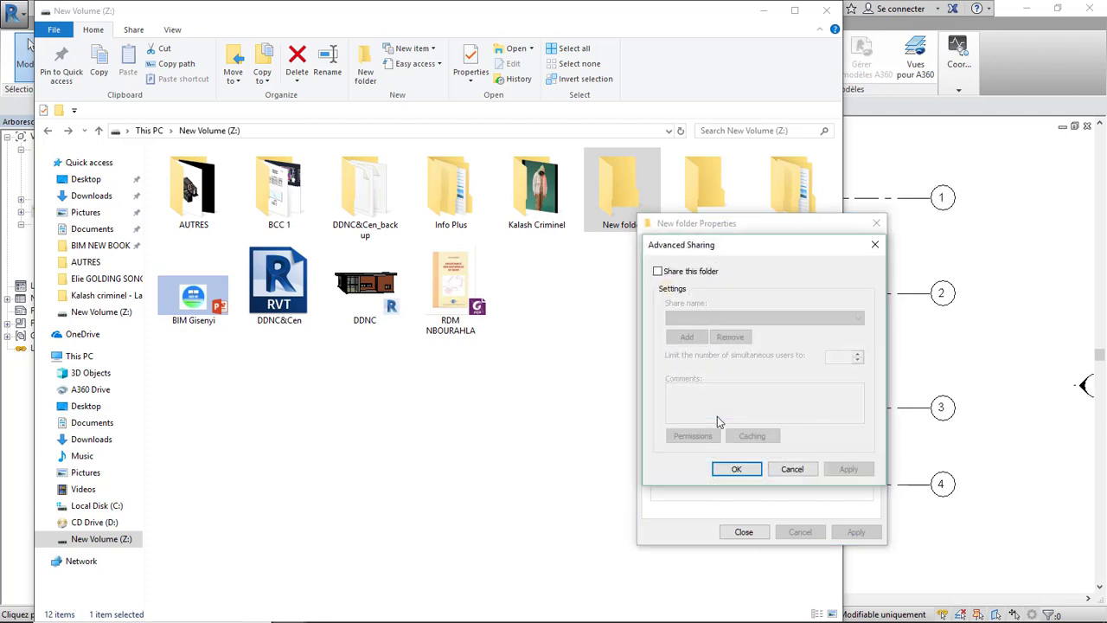
click(680, 273)
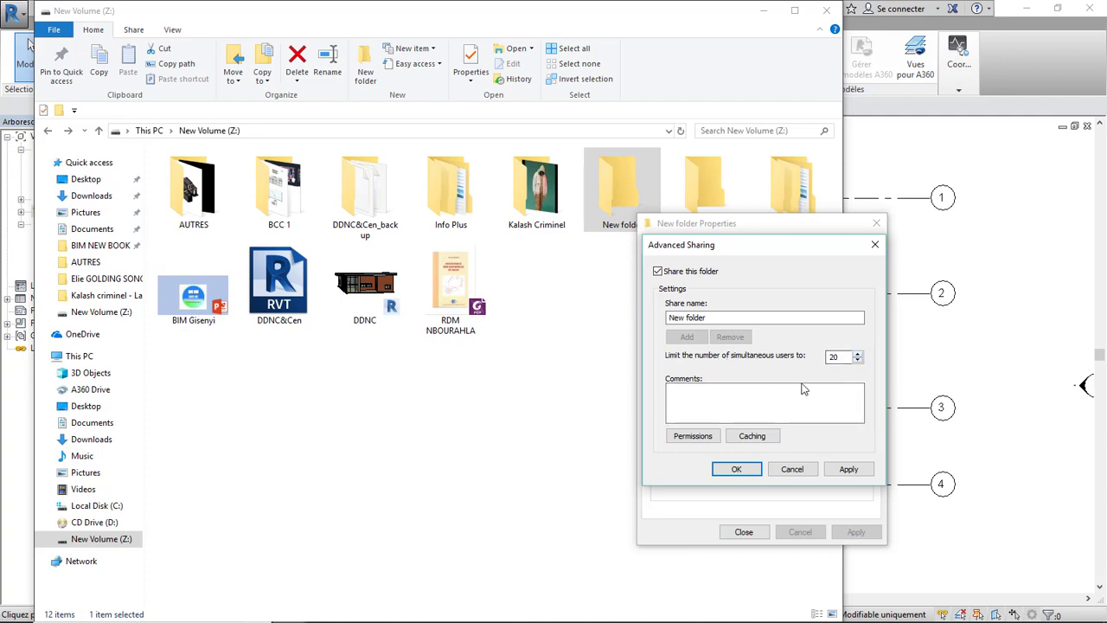
click(691, 441)
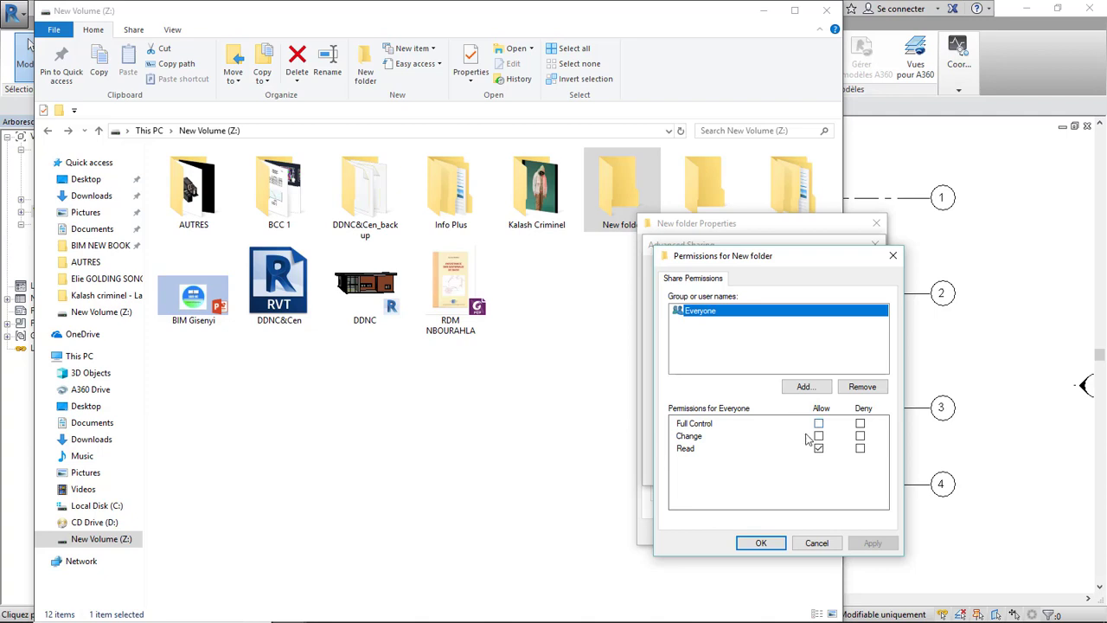
click(761, 543)
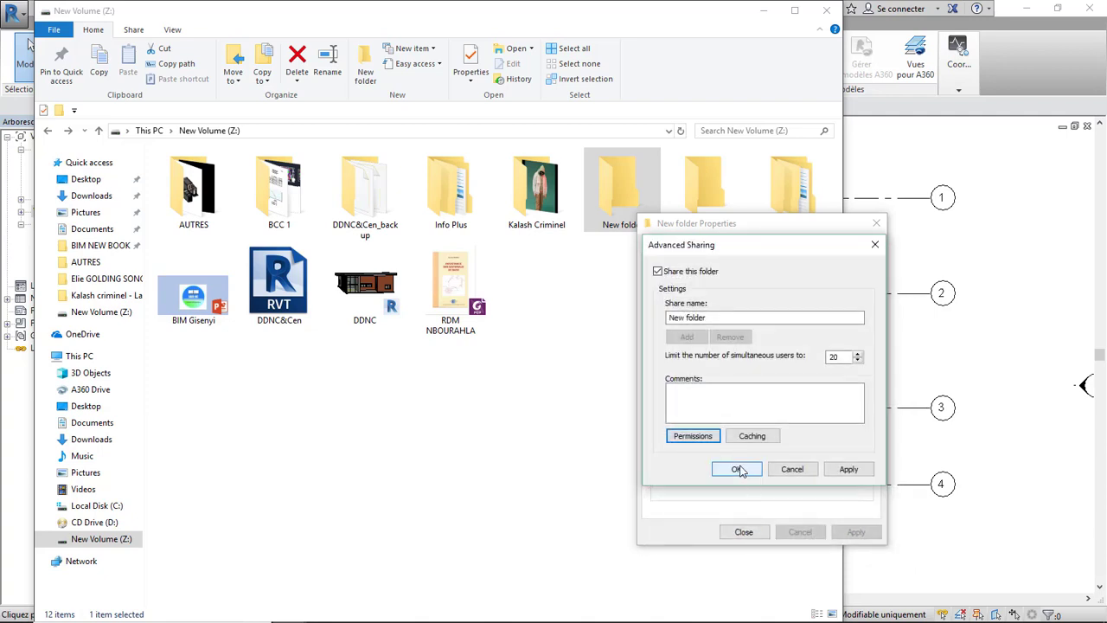
click(774, 470)
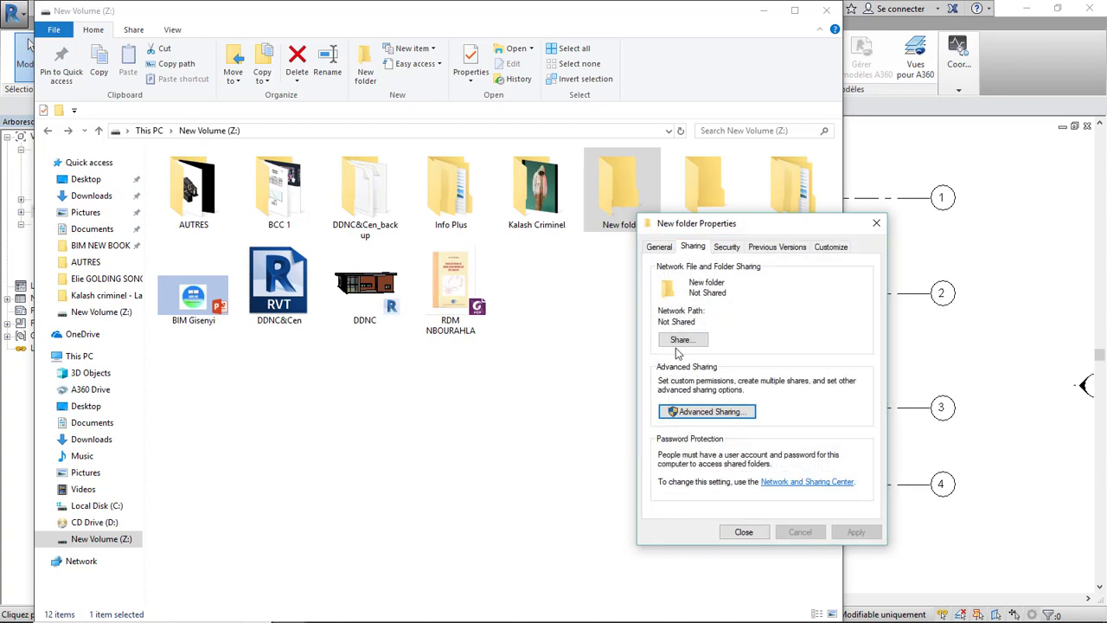
click(744, 532)
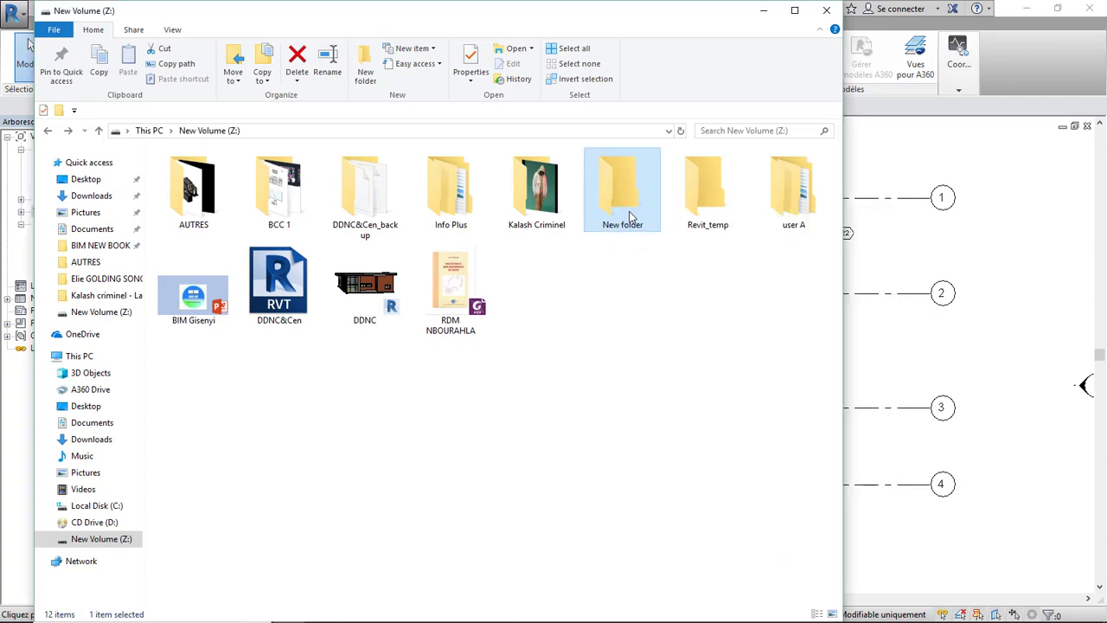
Dismiss the network discovery warning from Network and return to This PC
click(76, 563)
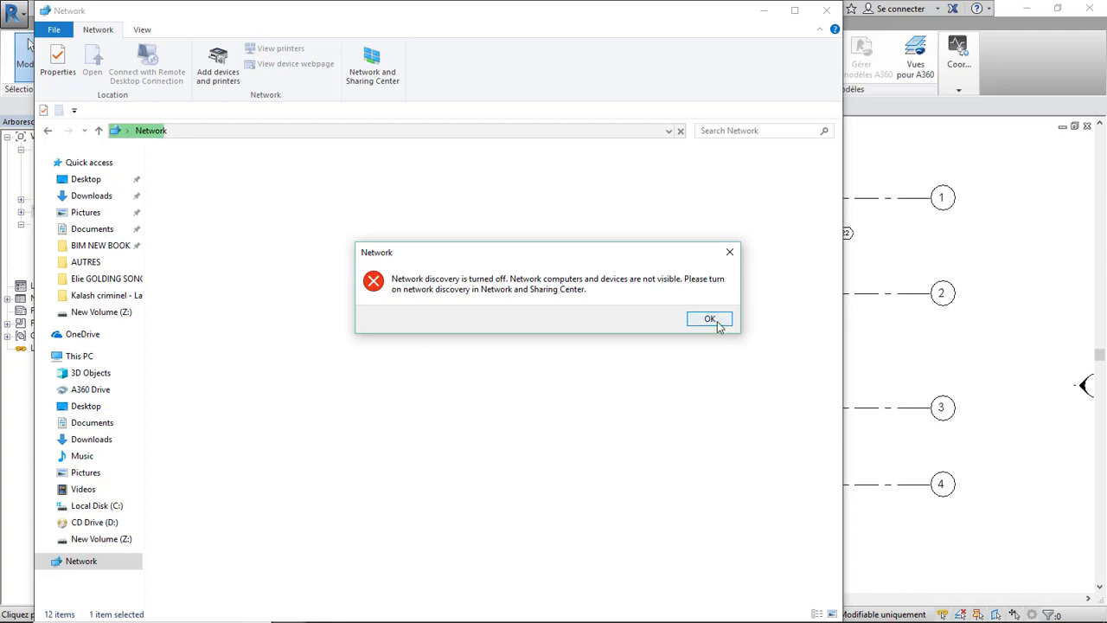
click(711, 323)
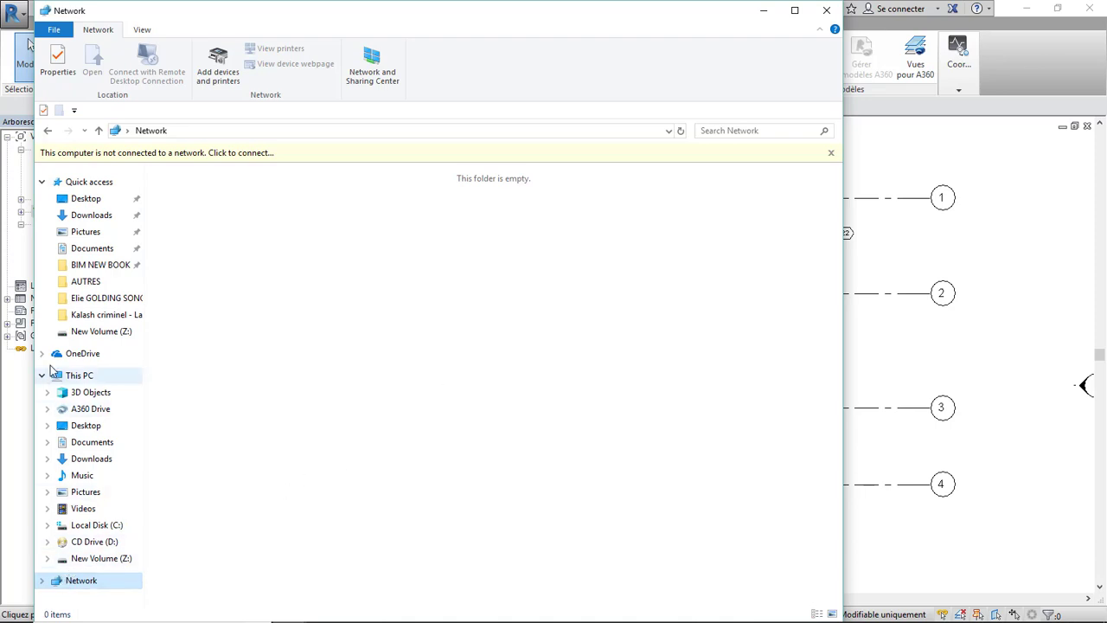
click(76, 375)
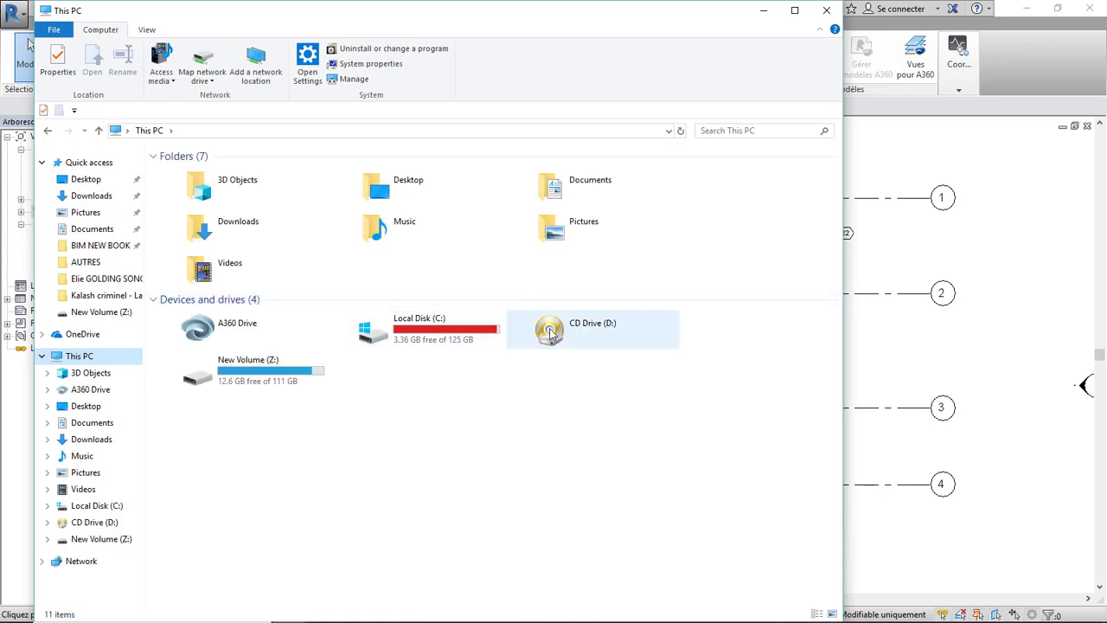
click(764, 12)
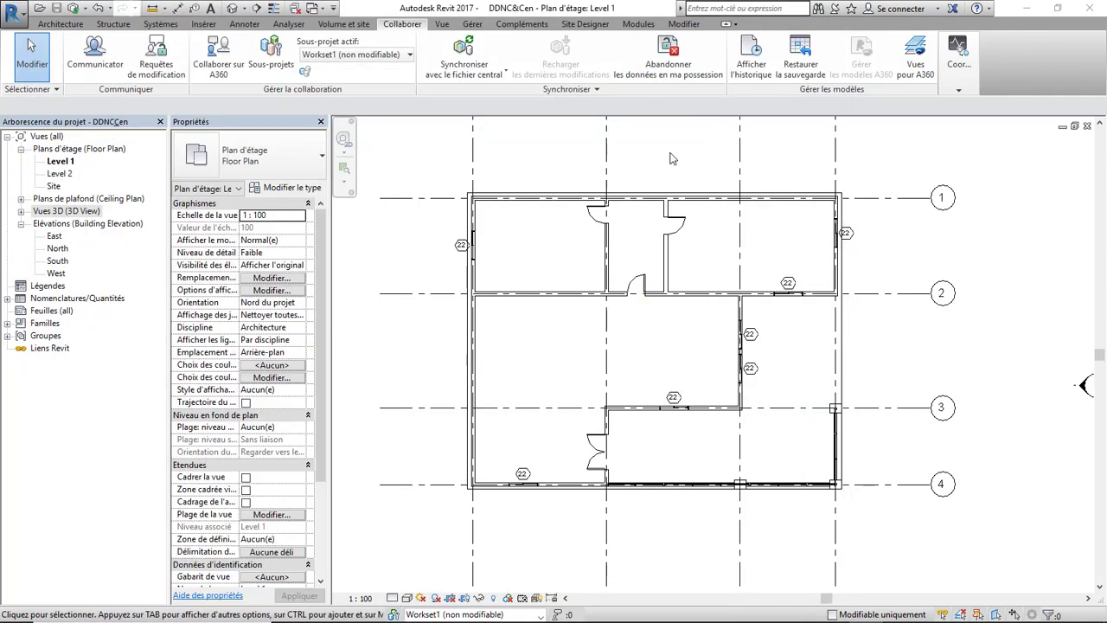
scroll(606, 223, down, 2)
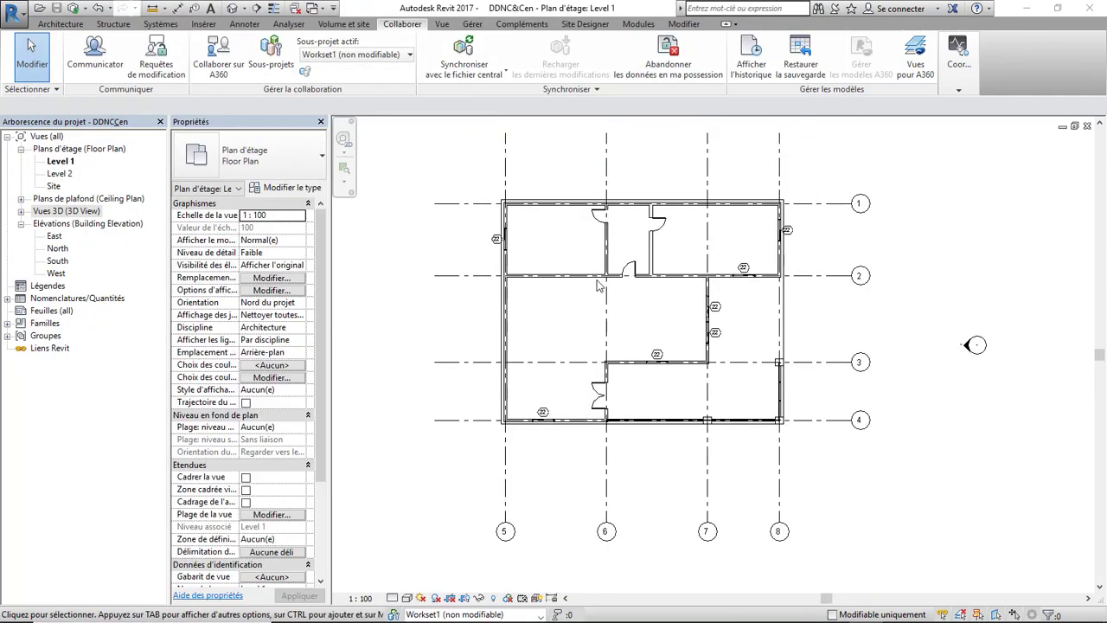
scroll(655, 267, up, 2)
mouse_move(779, 260)
middle_down()
mouse_move(725, 231)
mouse_move(709, 254)
middle_up()
scroll(699, 271, down, 1)
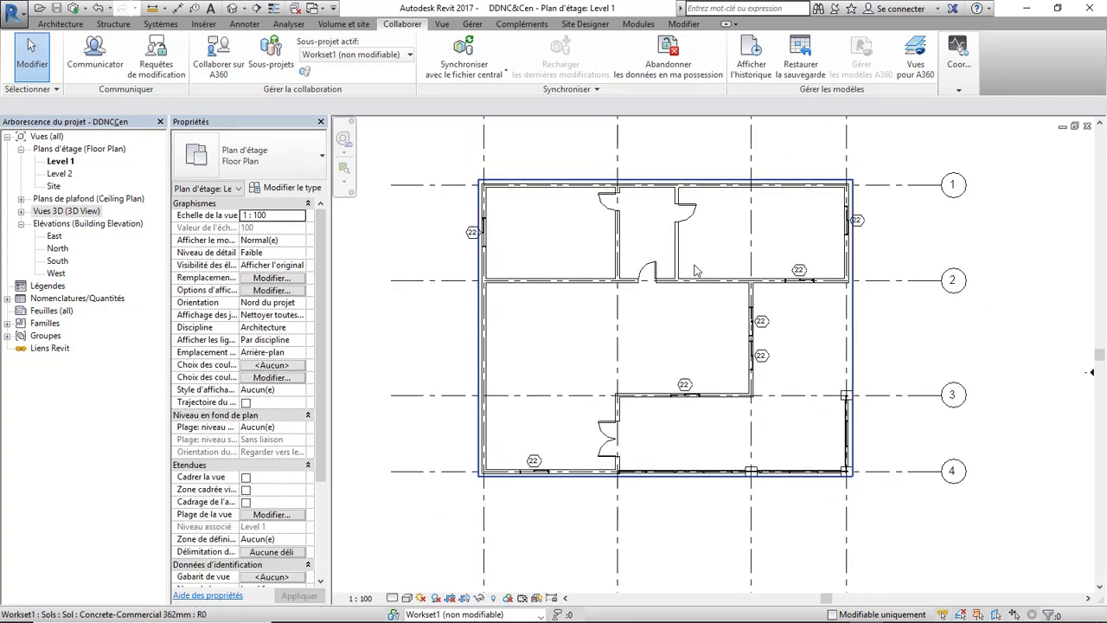
scroll(696, 271, up, 1)
middle_drag(692, 279, 677, 286)
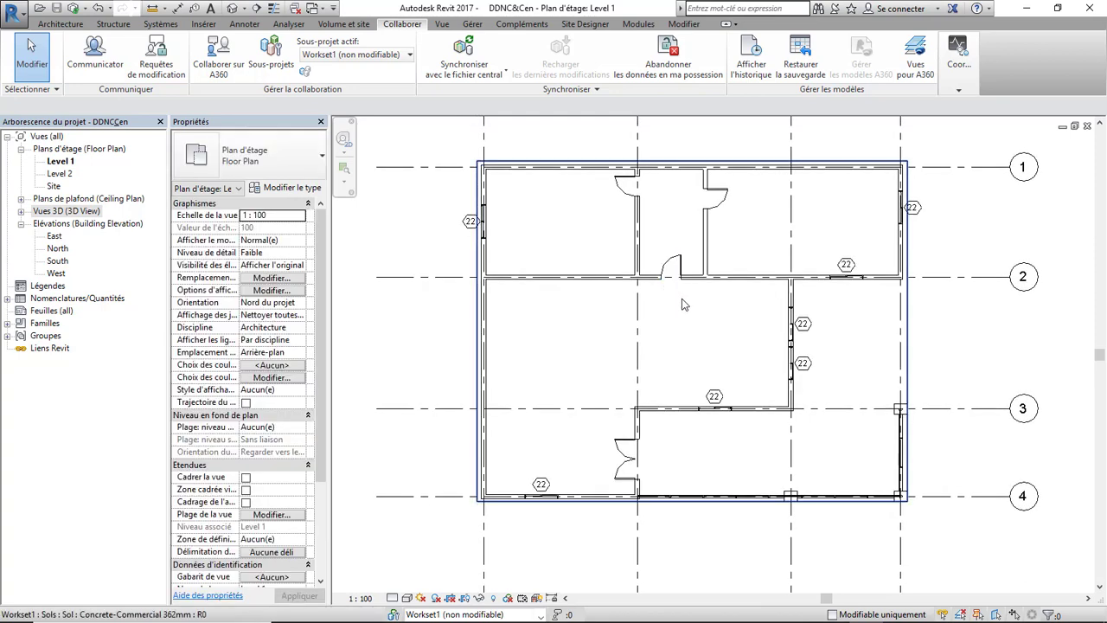
scroll(674, 307, down, 1)
mouse_move(653, 322)
middle_down()
mouse_move(698, 312)
mouse_move(615, 297)
middle_up()
scroll(663, 298, up, 1)
scroll(663, 298, down, 1)
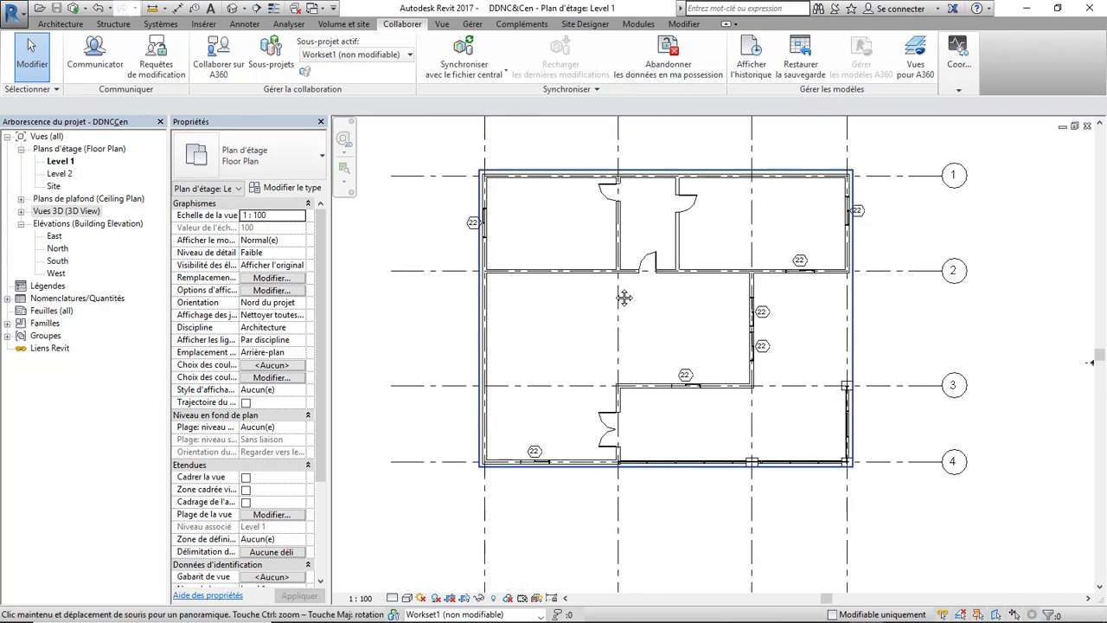
scroll(593, 292, up, 1)
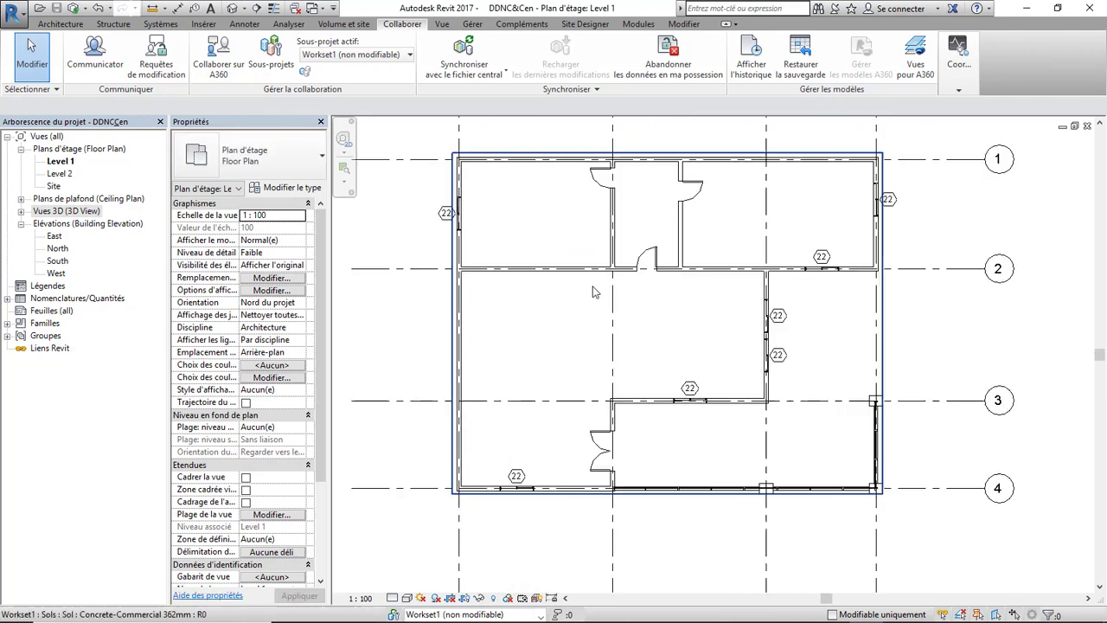
scroll(597, 297, down, 2)
mouse_move(659, 300)
middle_down()
mouse_move(692, 285)
mouse_move(660, 318)
mouse_move(656, 305)
middle_up()
scroll(691, 271, up, 1)
scroll(691, 271, up, 1)
scroll(660, 317, down, 1)
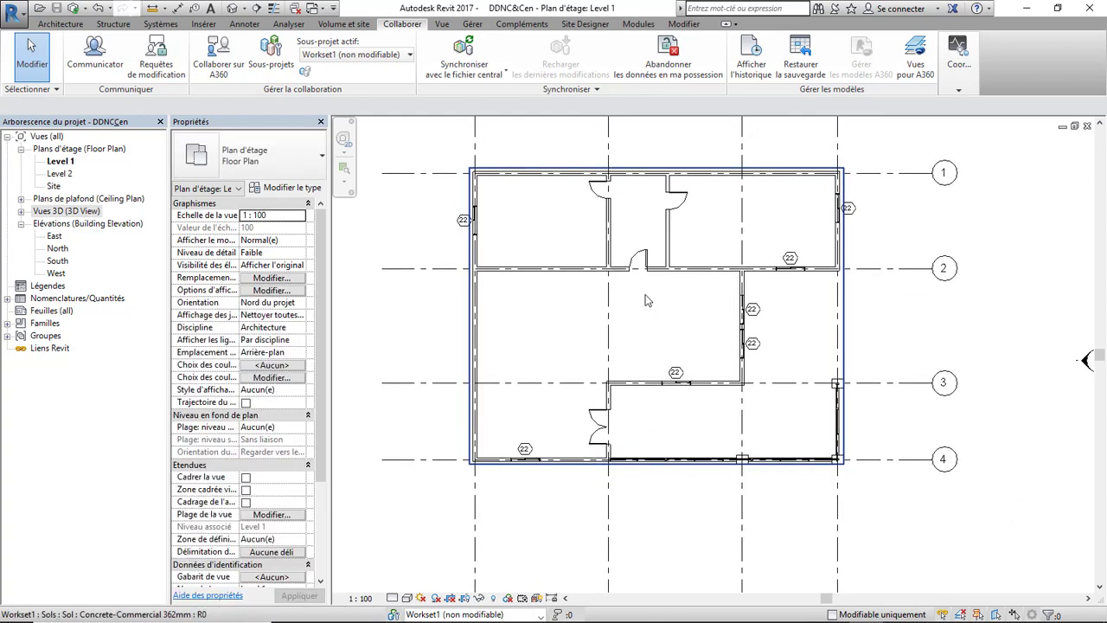